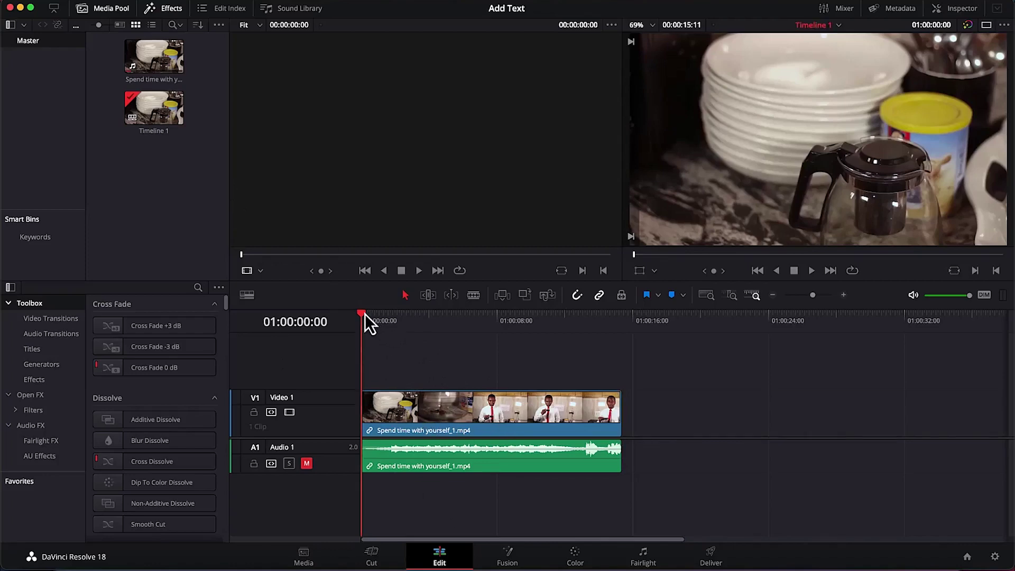
Step: Scrub through the timeline and park the playhead at 01:00:01:18 near the start of the video clip
drag(365, 313, 556, 375)
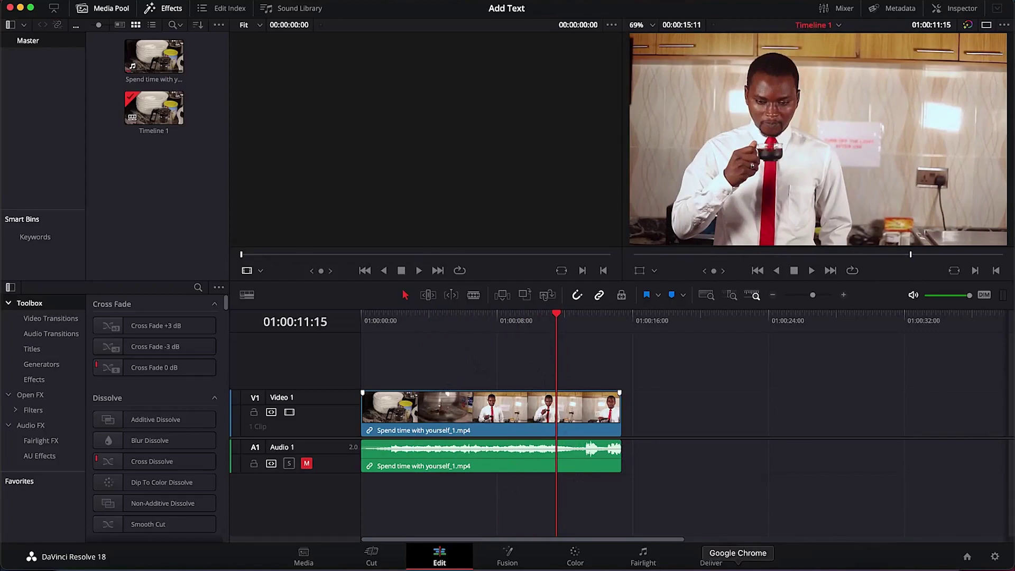
click(738, 566)
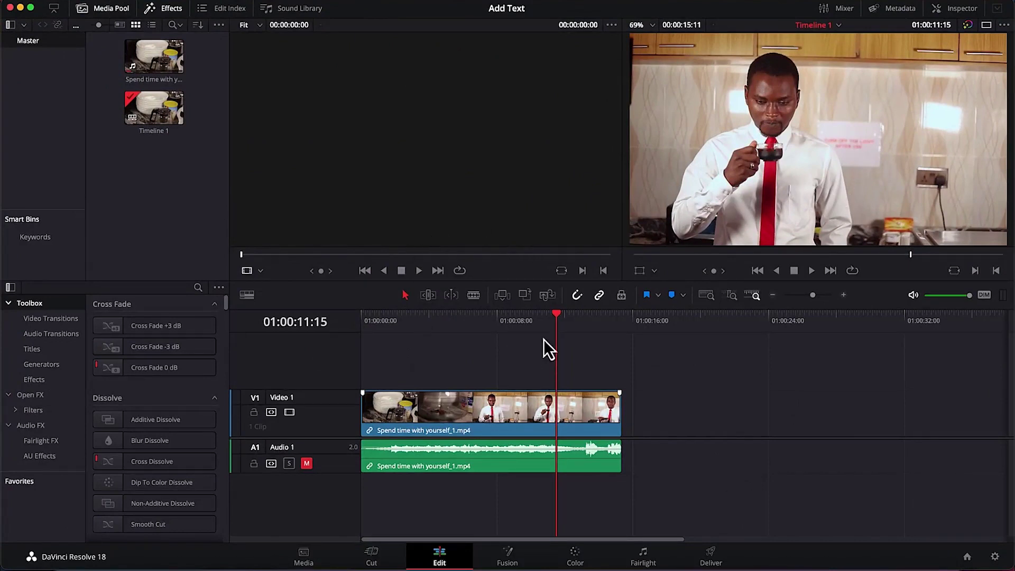
drag(556, 314, 388, 304)
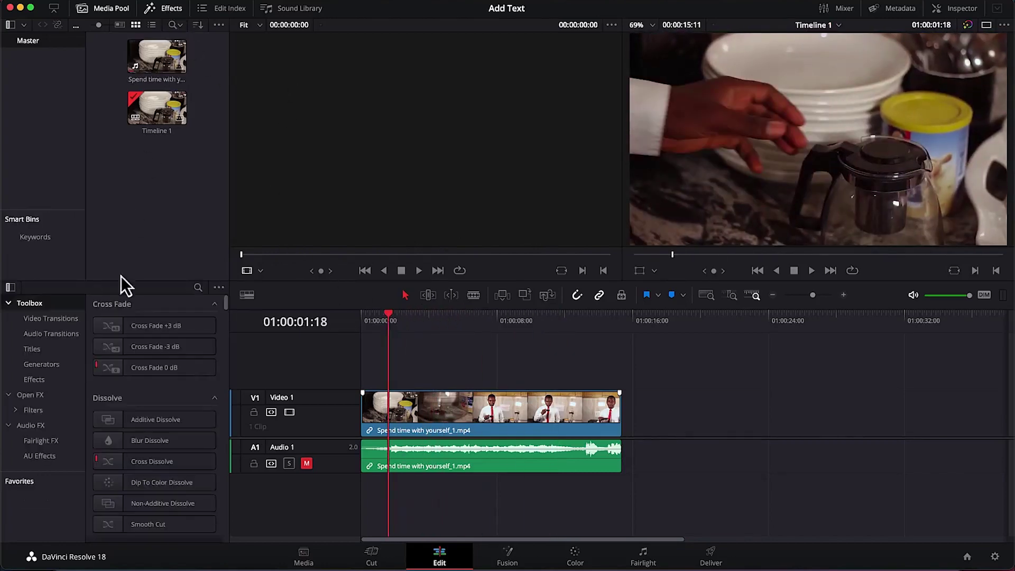
Step: Hide the media pool and add the basic Text title on a track above the video clip, starting at the playhead
click(144, 368)
click(35, 351)
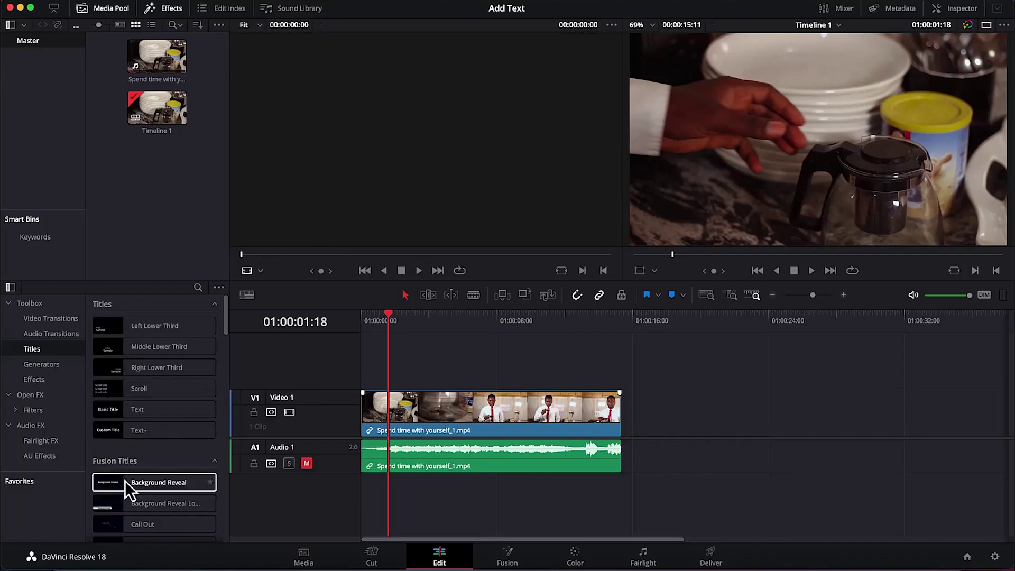
scroll(147, 503, down, 6)
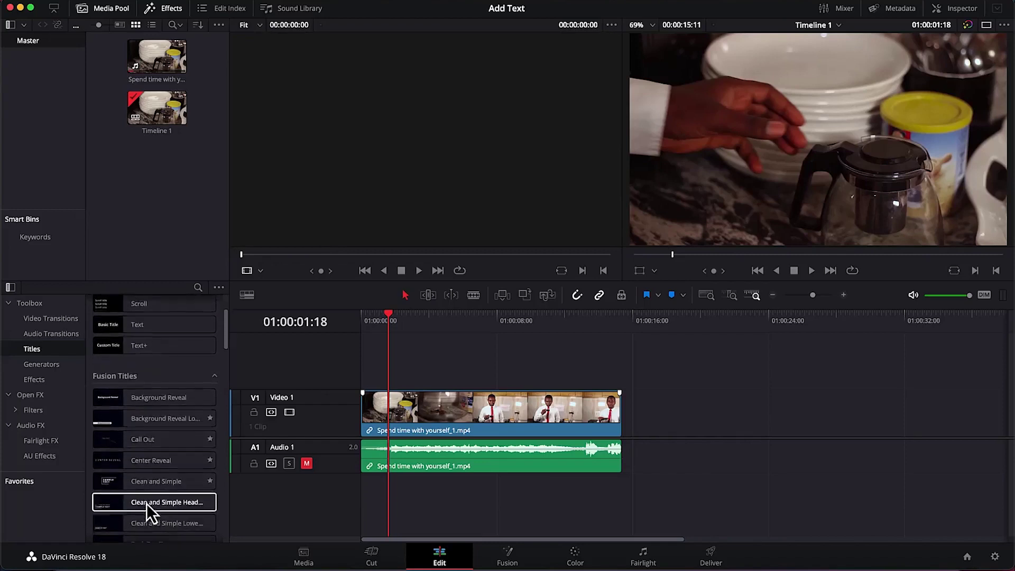
scroll(147, 503, down, 8)
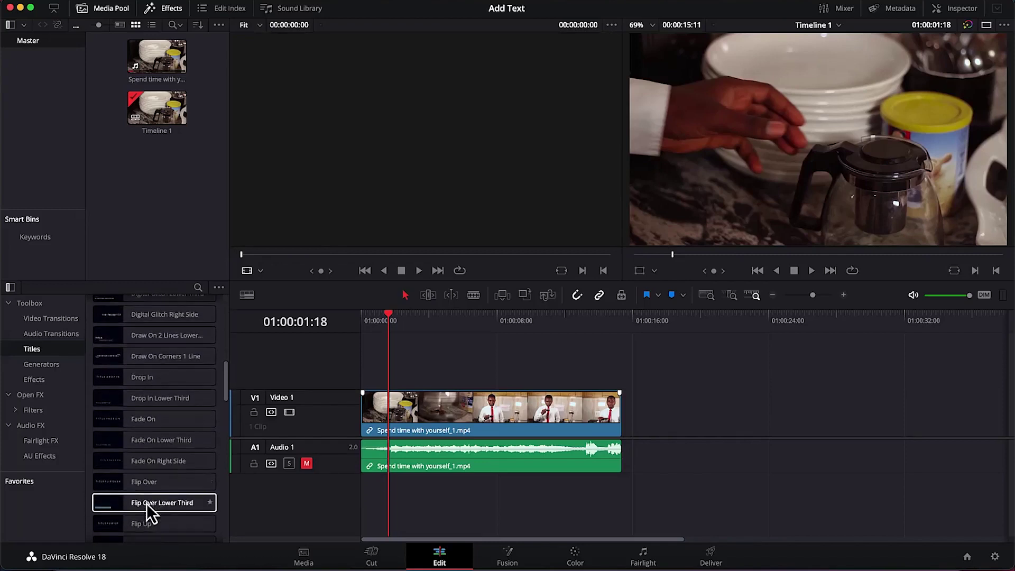
click(108, 15)
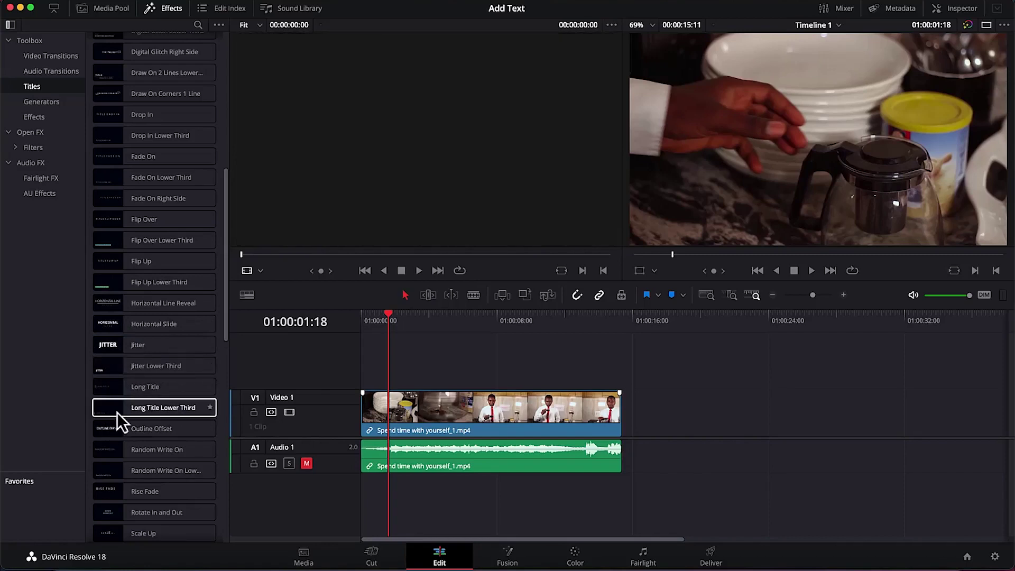
scroll(158, 221, up, 10)
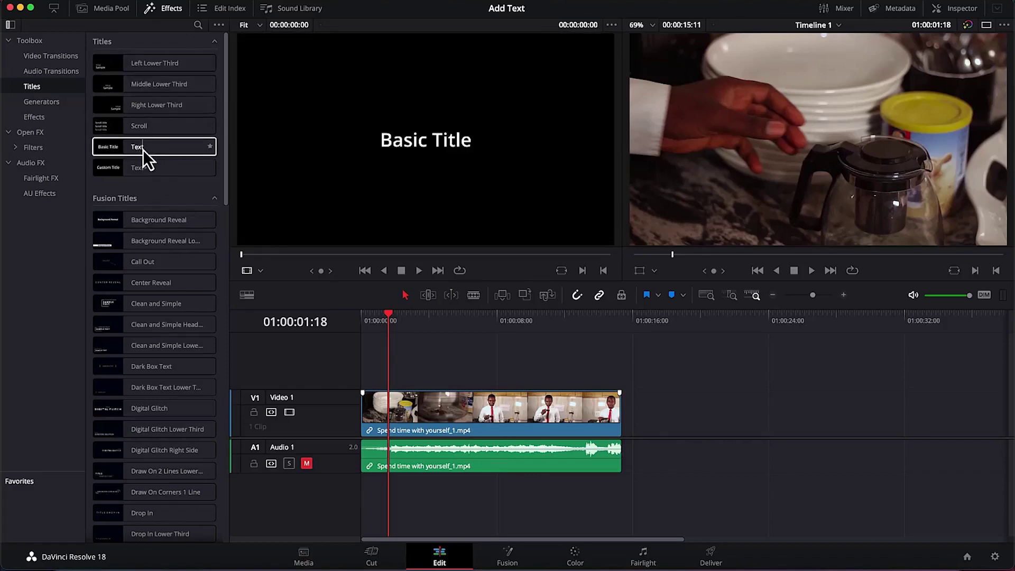
drag(143, 150, 398, 382)
click(435, 374)
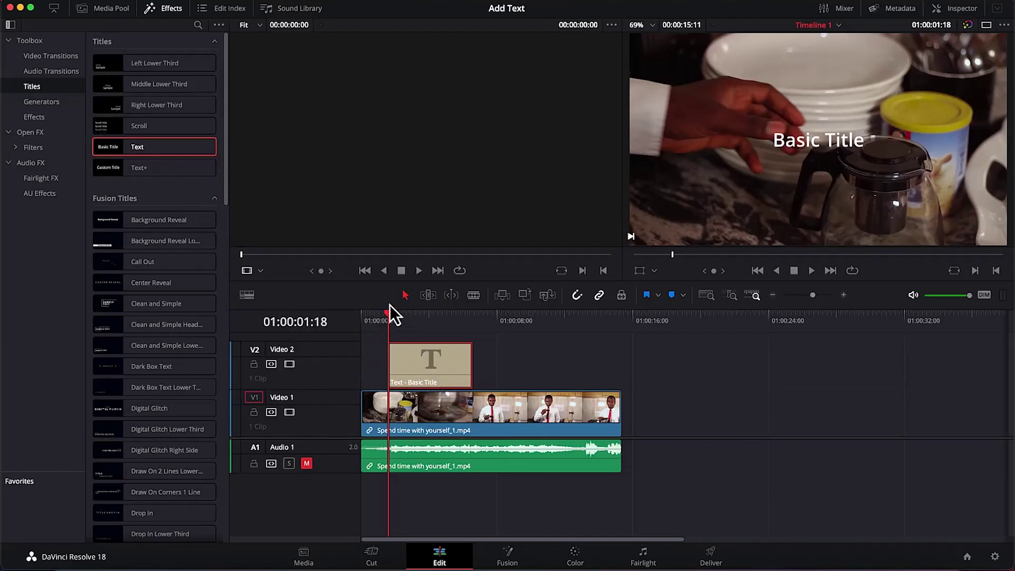
Step: Park the playhead over the title clip at 01:00:04:07 and change its text to "Welcome to EPIC Mentorship"
drag(382, 317, 433, 342)
click(444, 370)
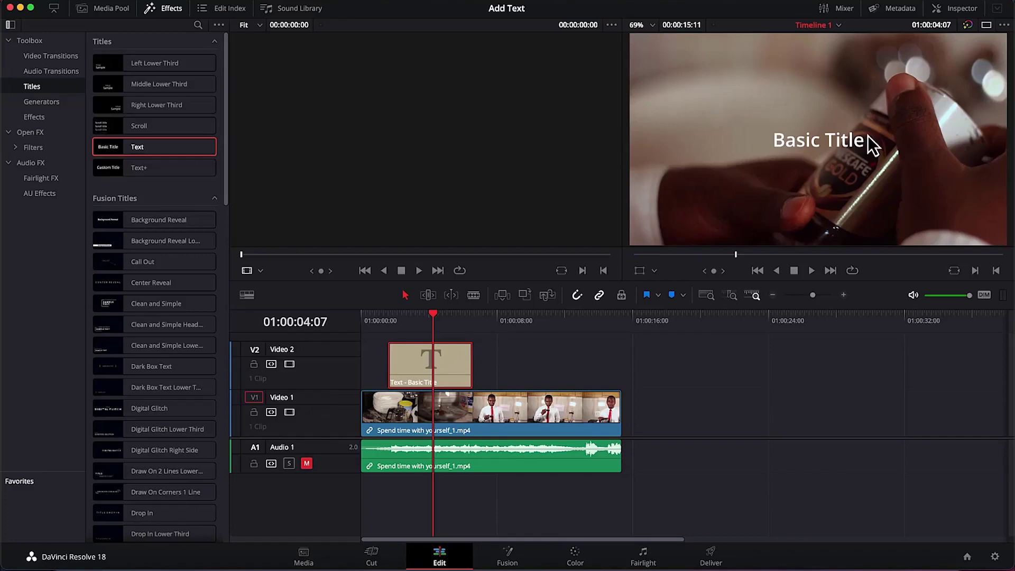
click(968, 14)
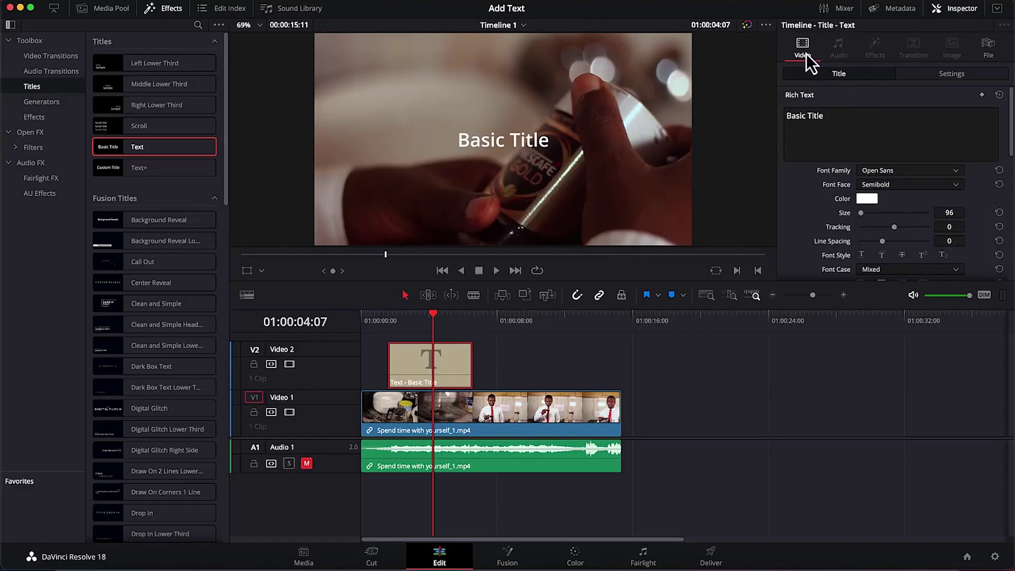
triple_click(824, 128)
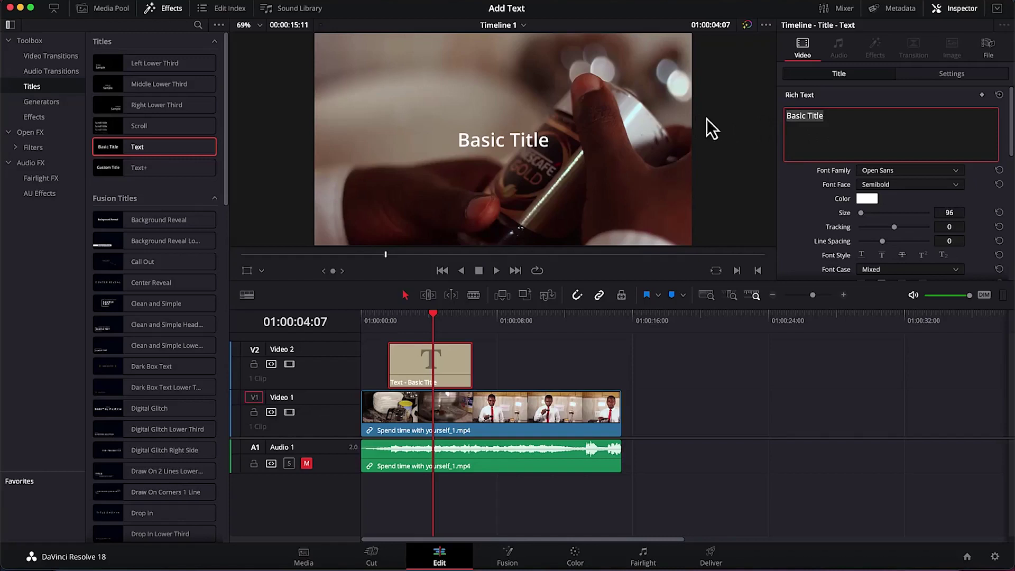
text(Welcome )
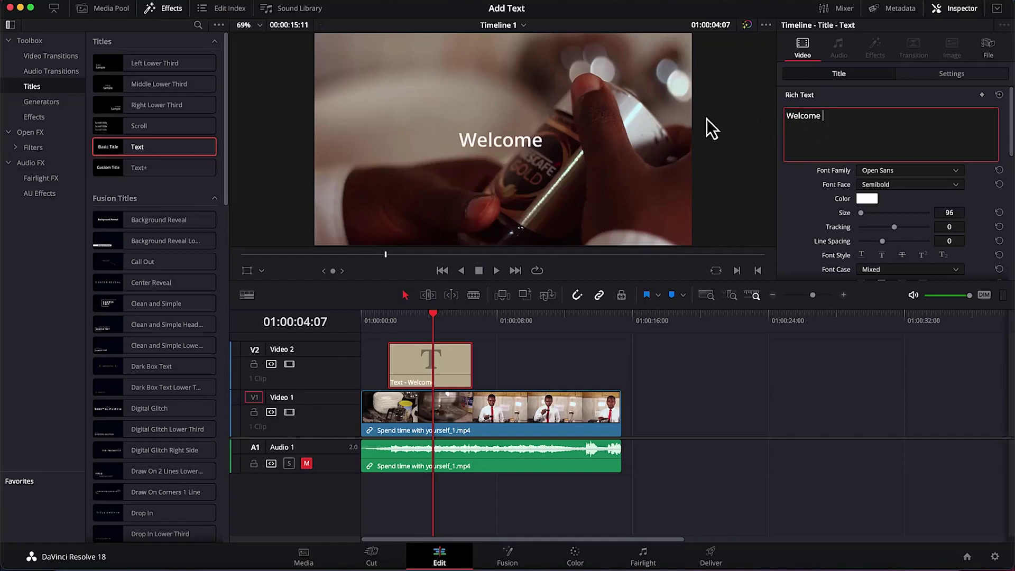
text(to EPIC Me)
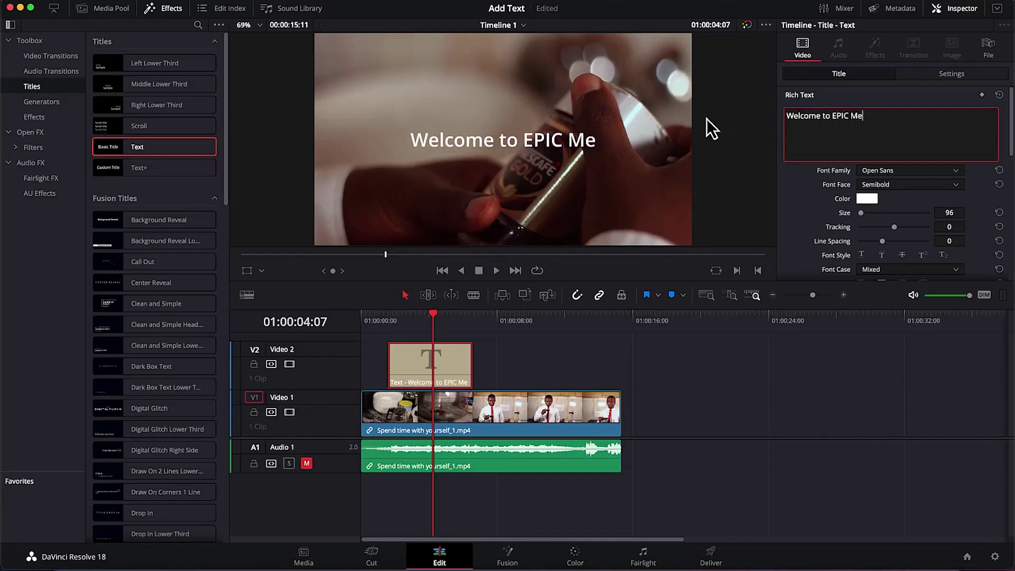
text(ntorship)
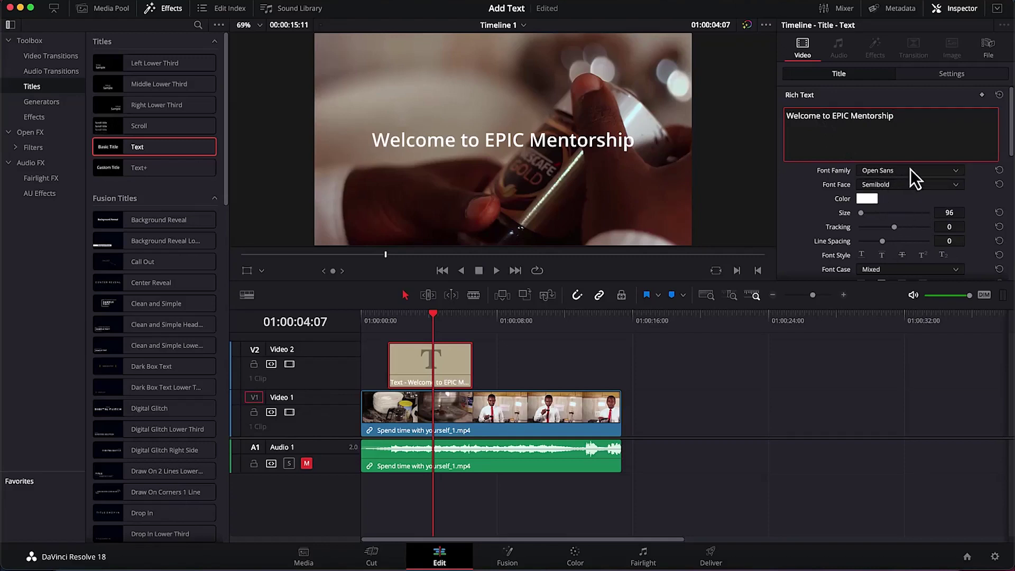
Step: Set the title's font to Optima with the Bold face and its size to 128
click(933, 173)
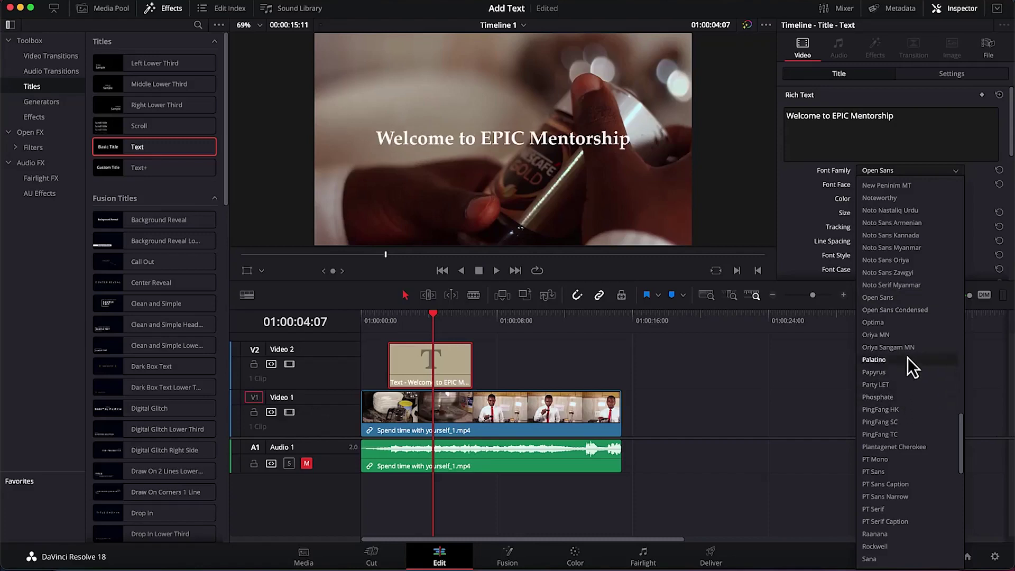
click(905, 324)
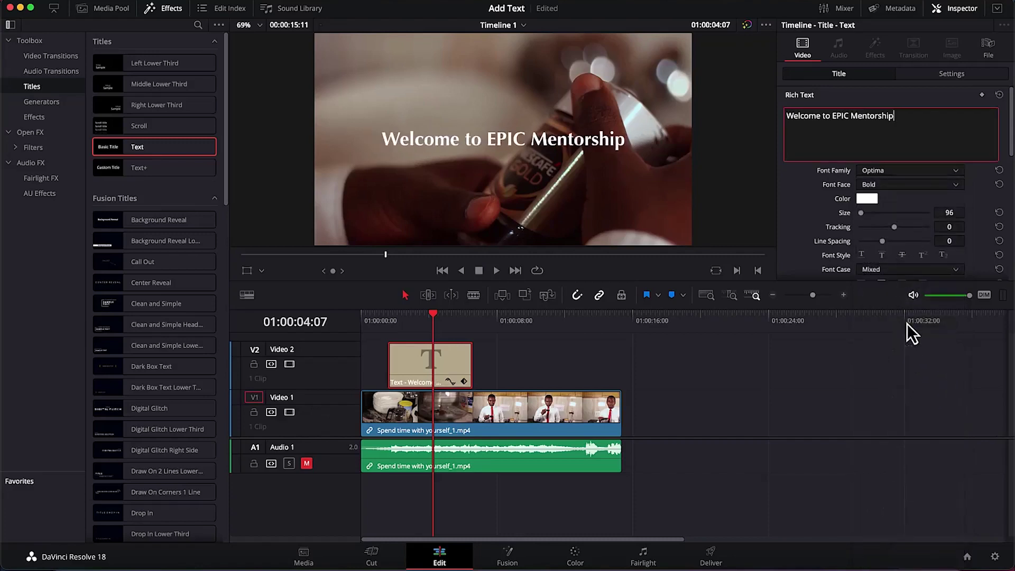
click(930, 188)
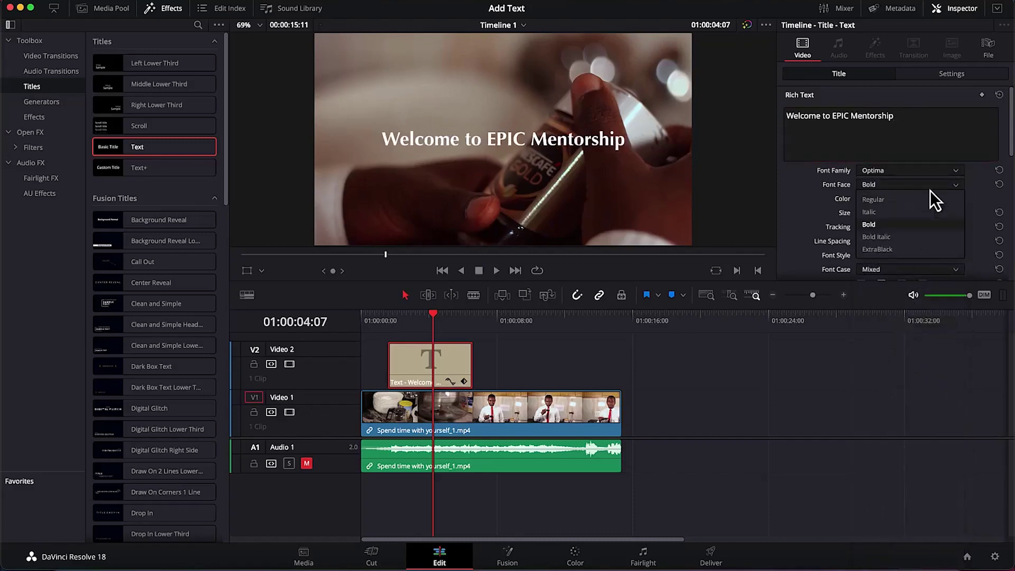
click(917, 224)
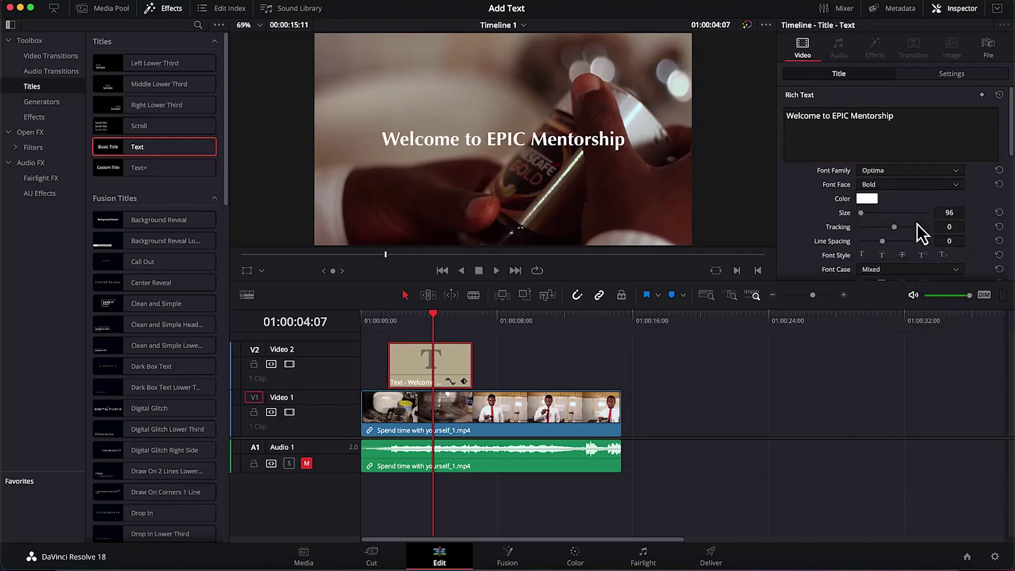
mouse_move(860, 215)
mouse_down()
mouse_move(873, 215)
mouse_move(852, 213)
mouse_move(862, 214)
mouse_up()
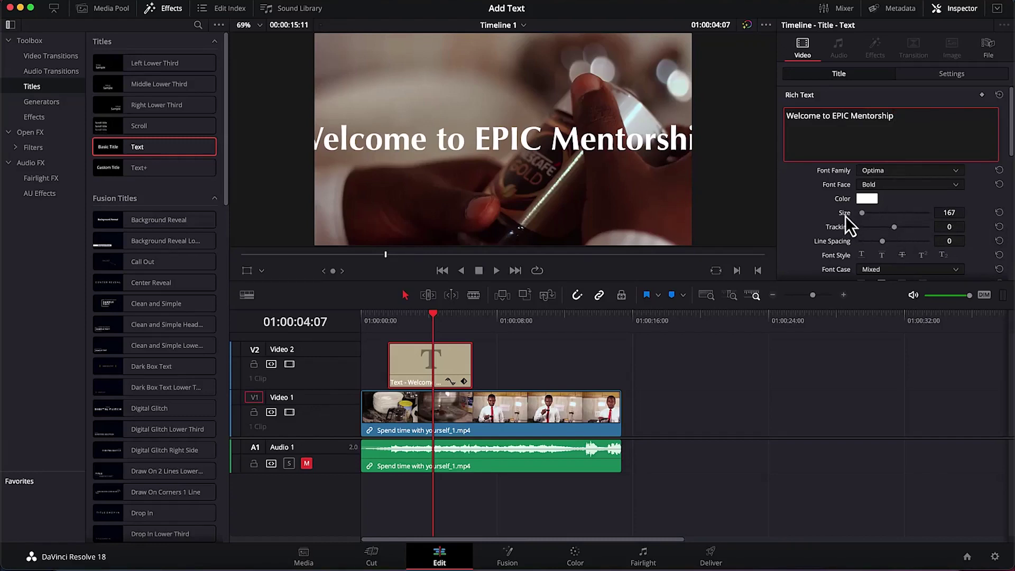
drag(845, 215, 840, 216)
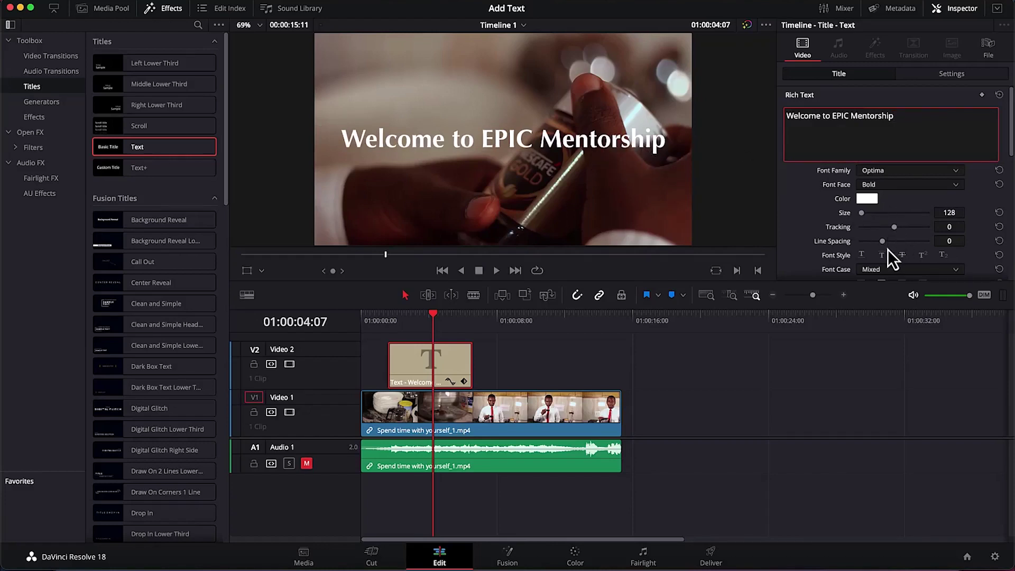
scroll(893, 259, down, 3)
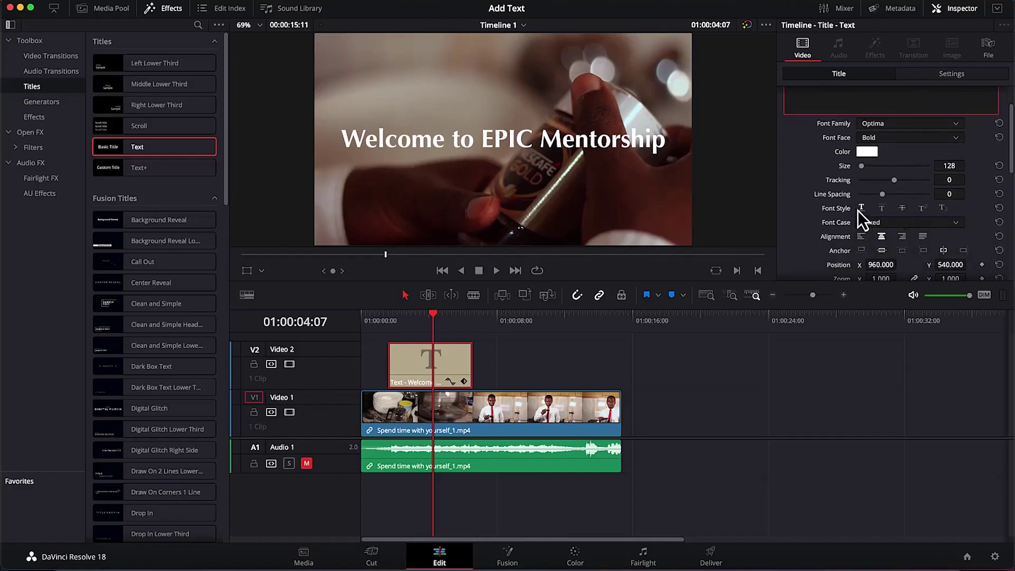
click(936, 225)
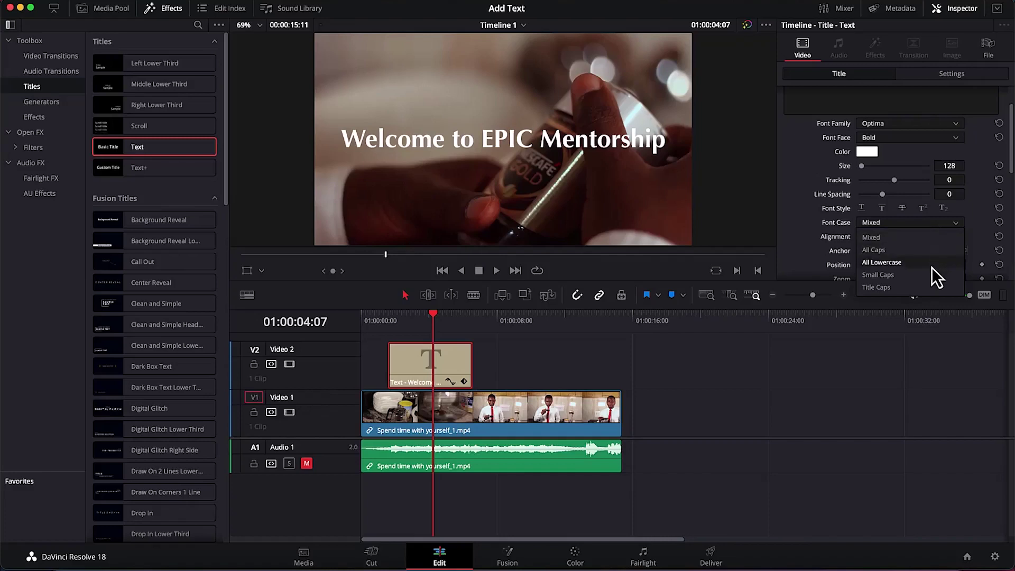
click(970, 238)
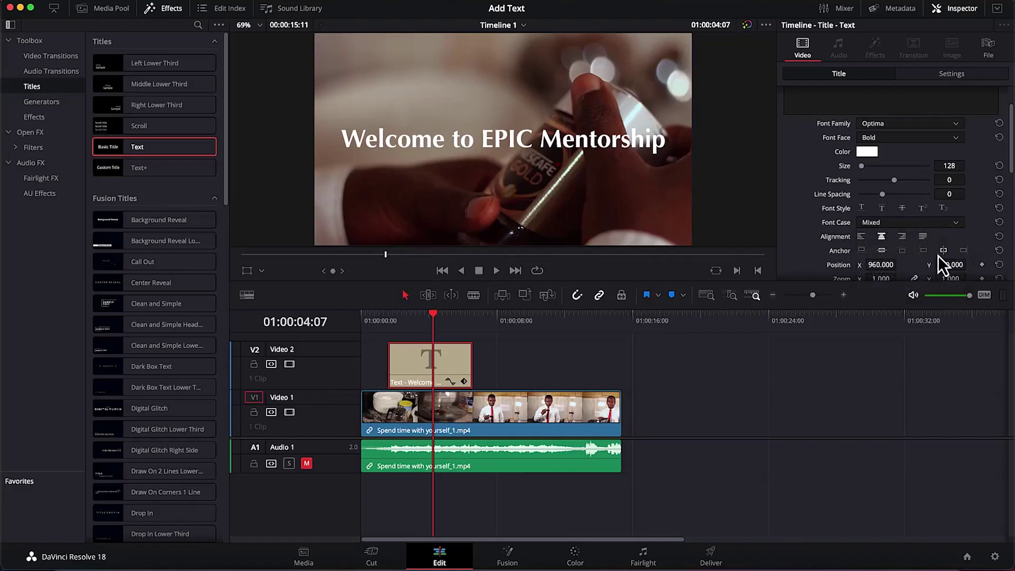
Step: Try a rotation angle of -24.730 on the title, and reset the angle to its default
scroll(902, 258, down, 3)
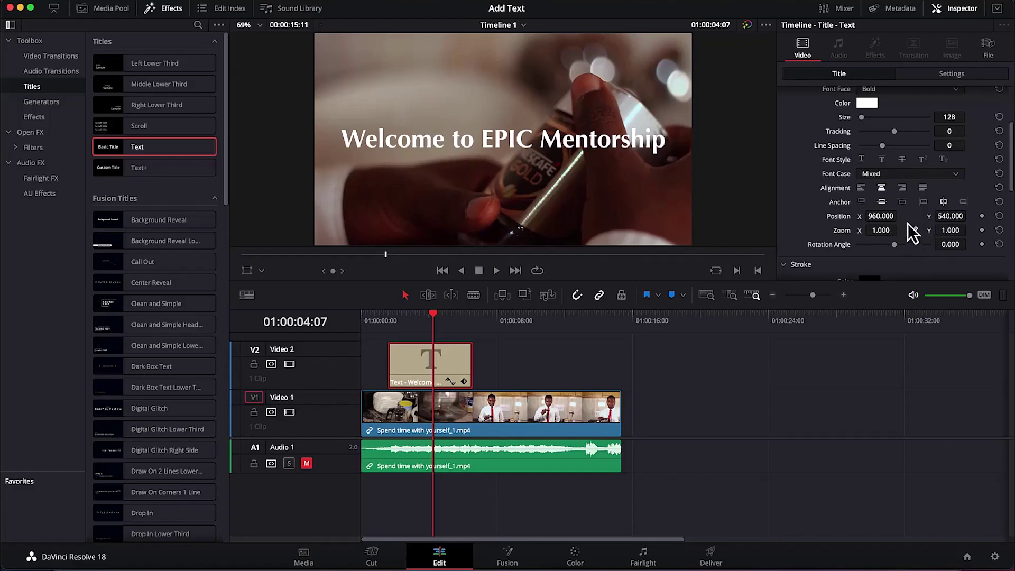
scroll(884, 231, down, 2)
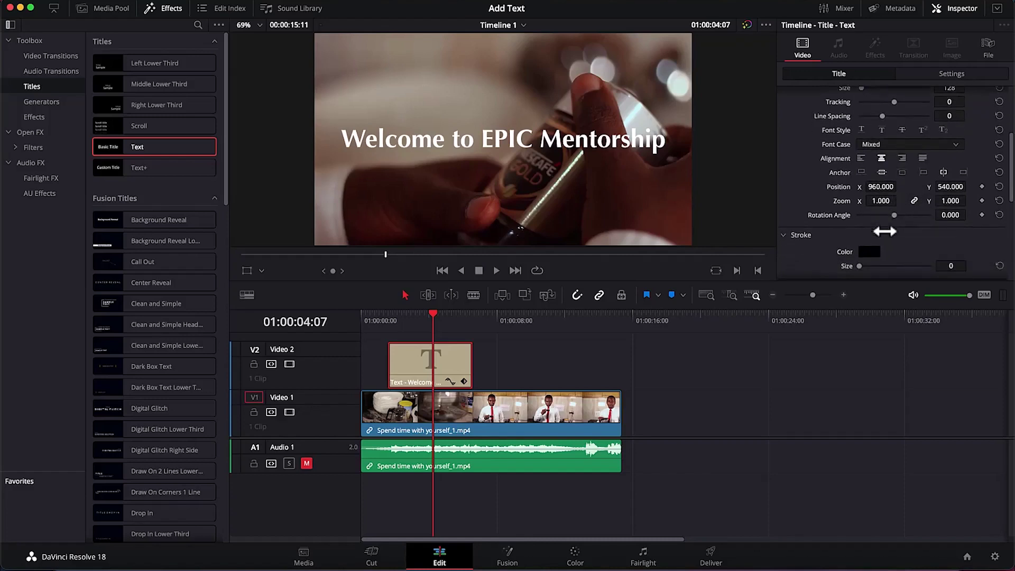
mouse_move(894, 215)
mouse_down()
mouse_move(873, 217)
mouse_move(891, 215)
mouse_up()
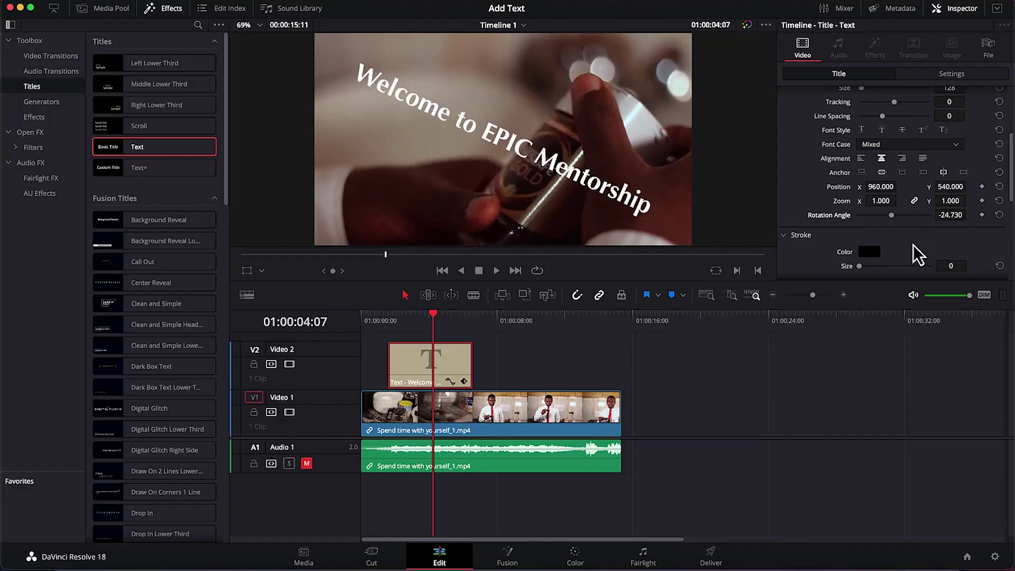
scroll(918, 254, down, 3)
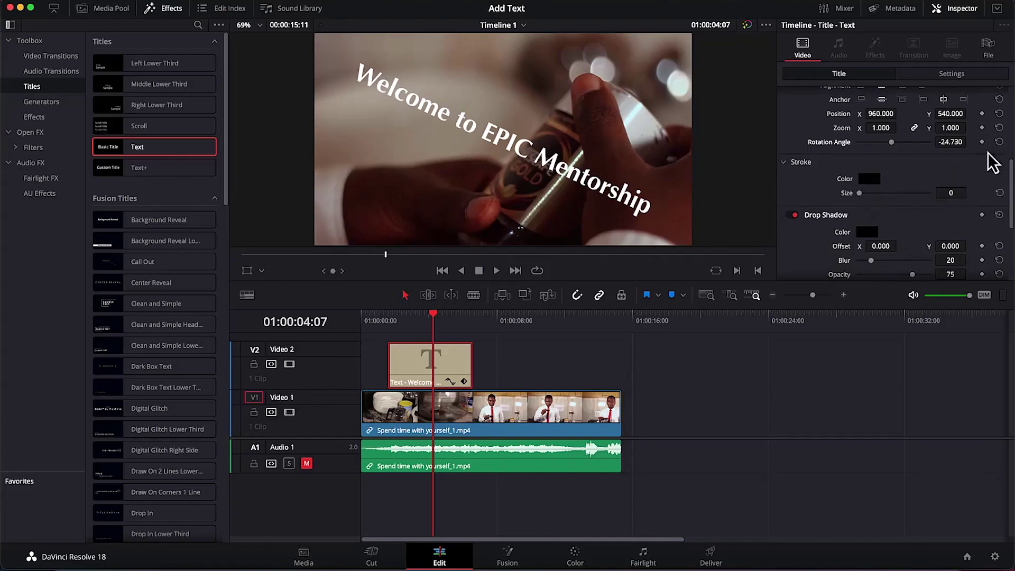
double_click(818, 141)
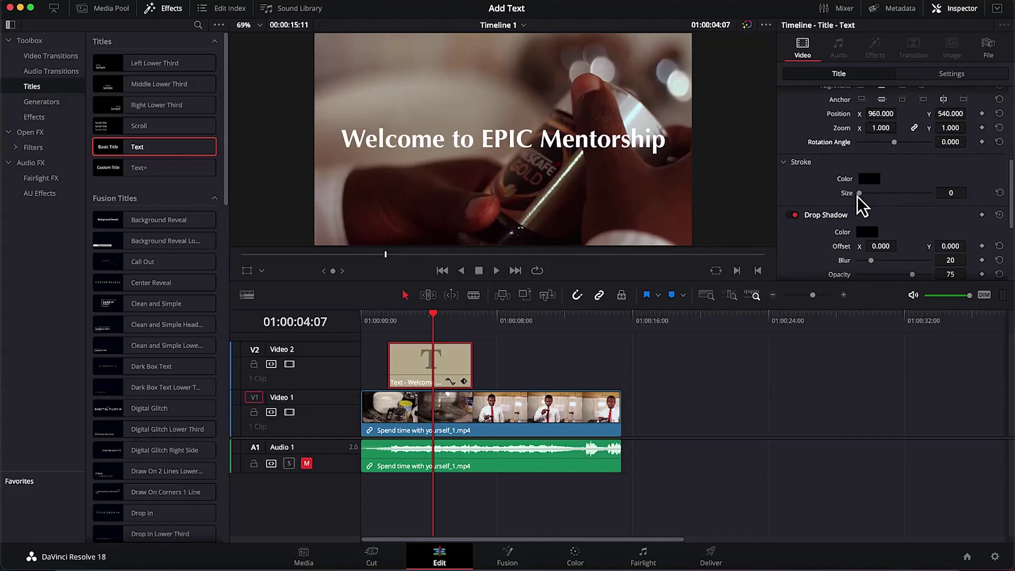
Step: Give the title text a stroke of size 2 in a dark muted pink picked from the colour wheel
drag(859, 194, 868, 194)
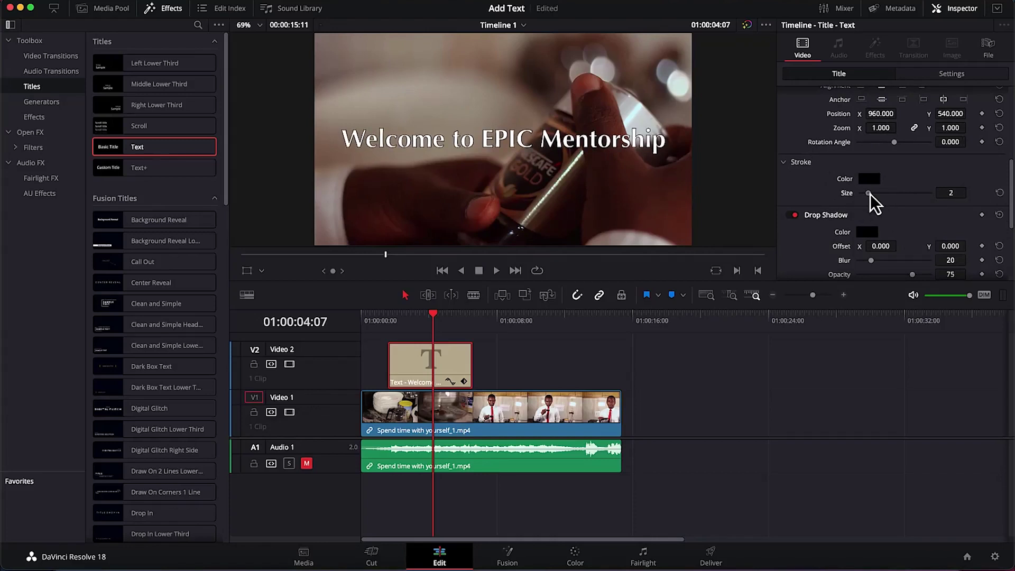
click(869, 179)
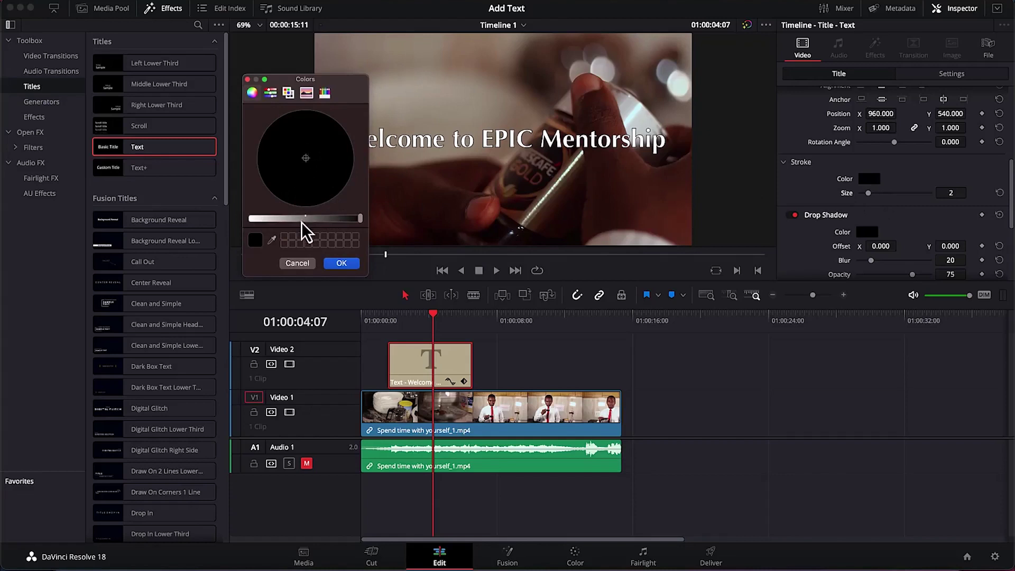
click(270, 93)
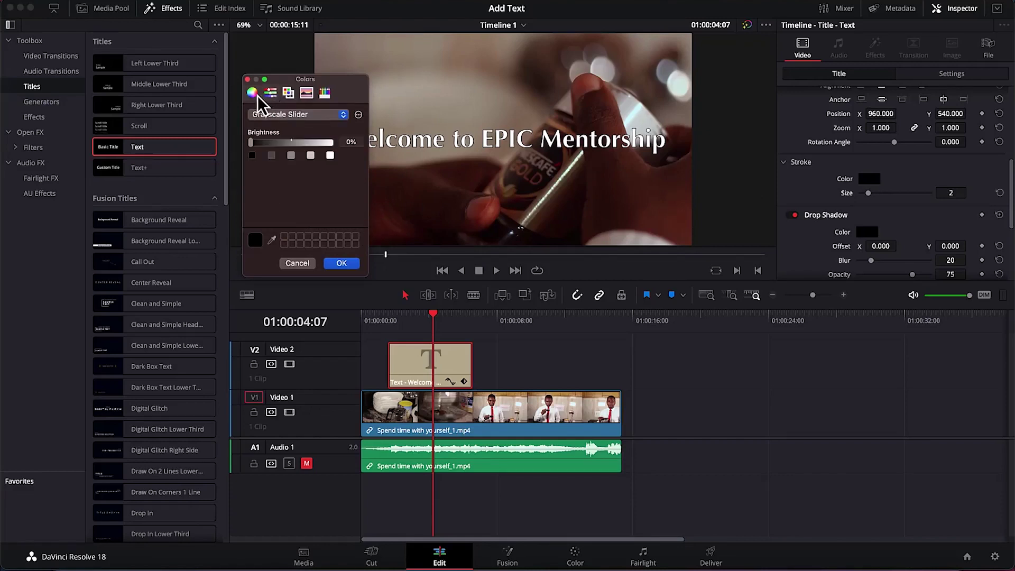
click(252, 93)
drag(360, 217, 316, 218)
click(320, 166)
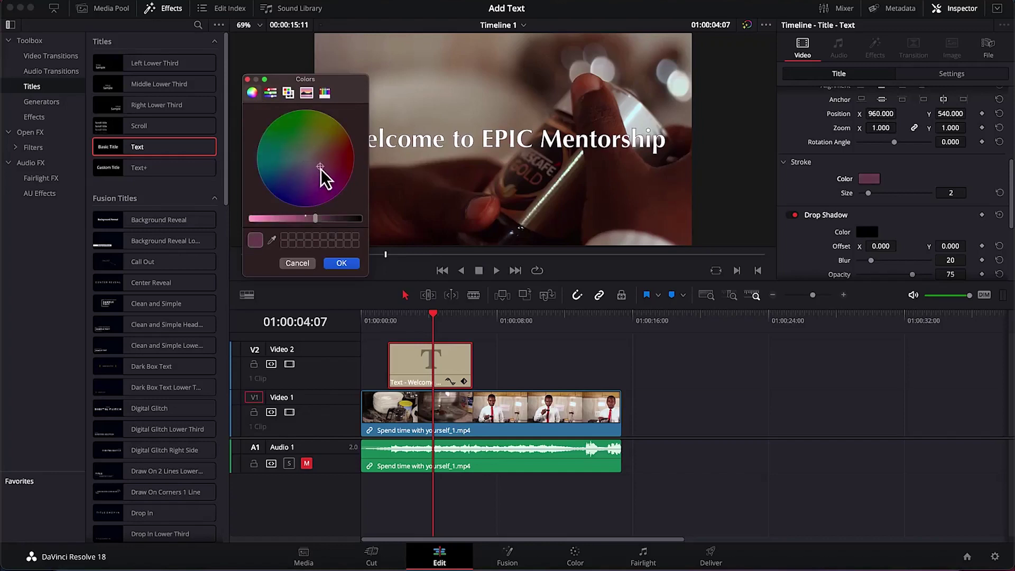
click(334, 265)
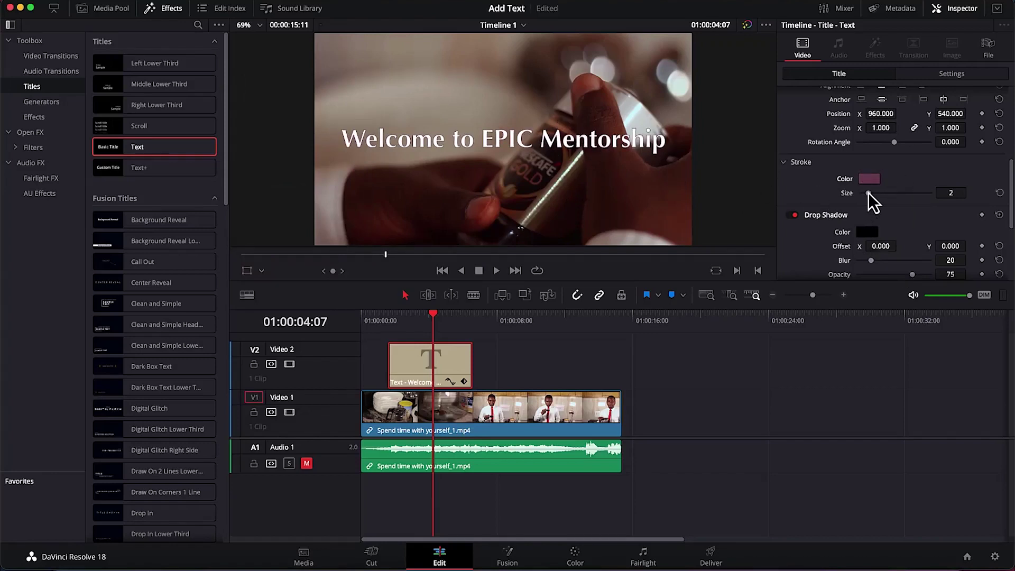
mouse_move(869, 194)
mouse_down()
mouse_move(911, 211)
mouse_move(867, 201)
mouse_up()
scroll(880, 248, down, 3)
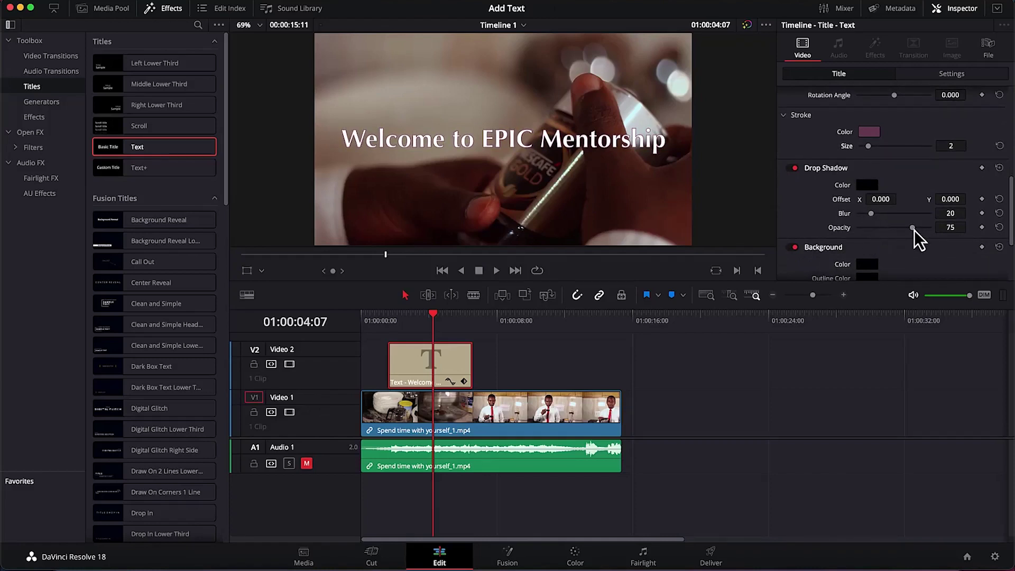
Step: Switch the title's drop shadow off and back on to compare its effect on the text
mouse_move(914, 229)
mouse_down()
mouse_move(873, 228)
mouse_move(912, 228)
mouse_up()
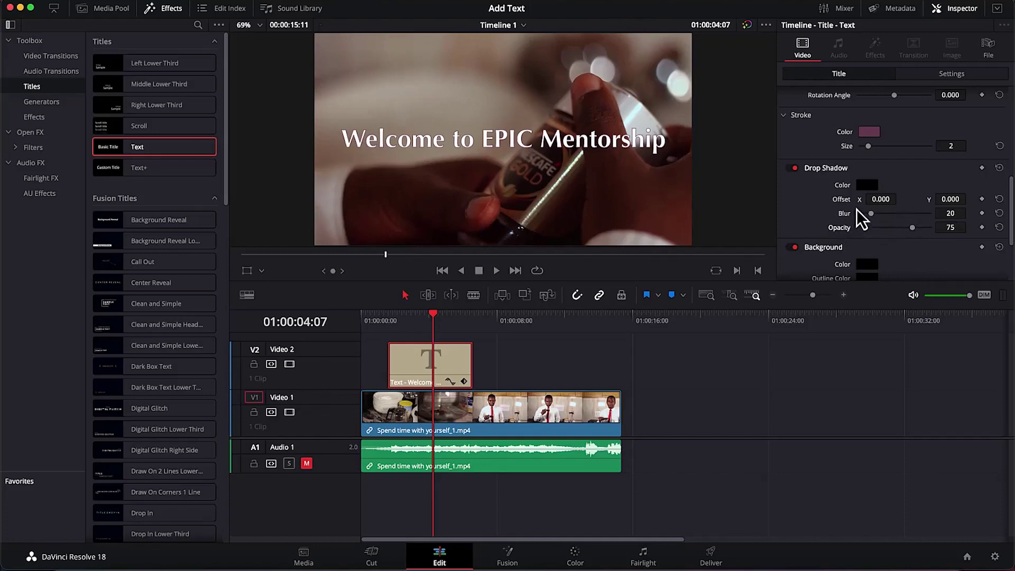
scroll(837, 185, up, 5)
scroll(835, 181, down, 4)
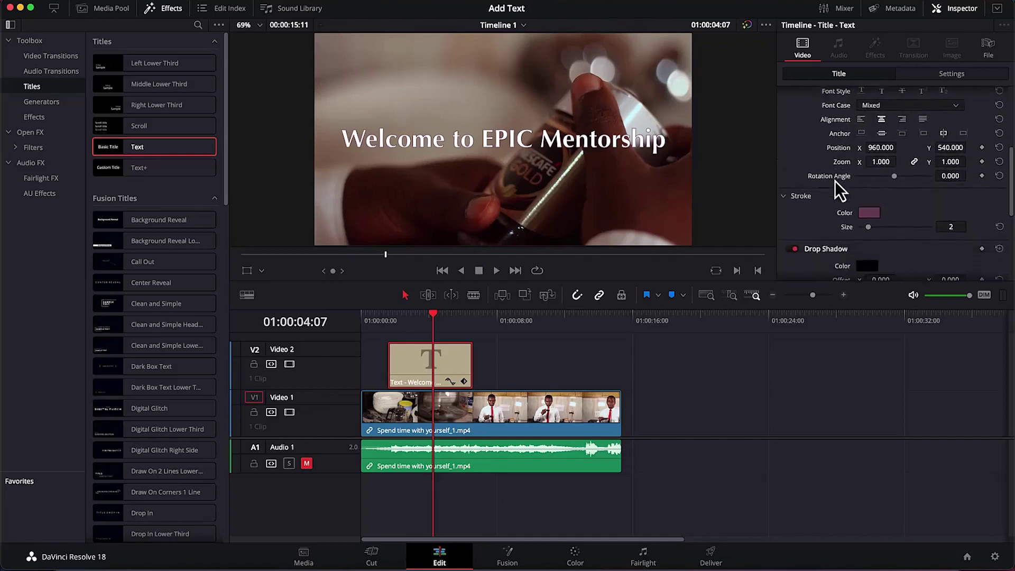
scroll(835, 180, down, 4)
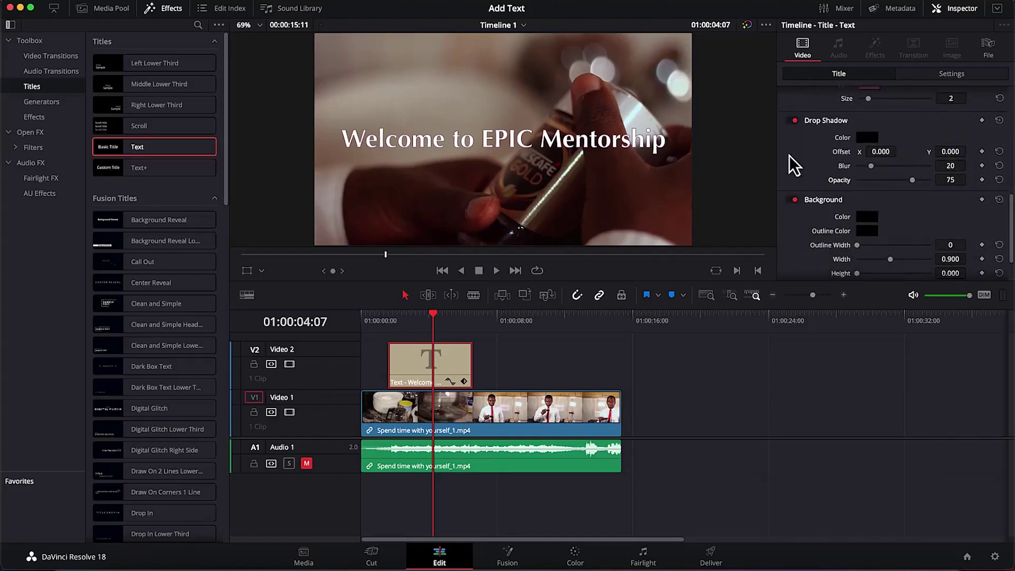
click(794, 120)
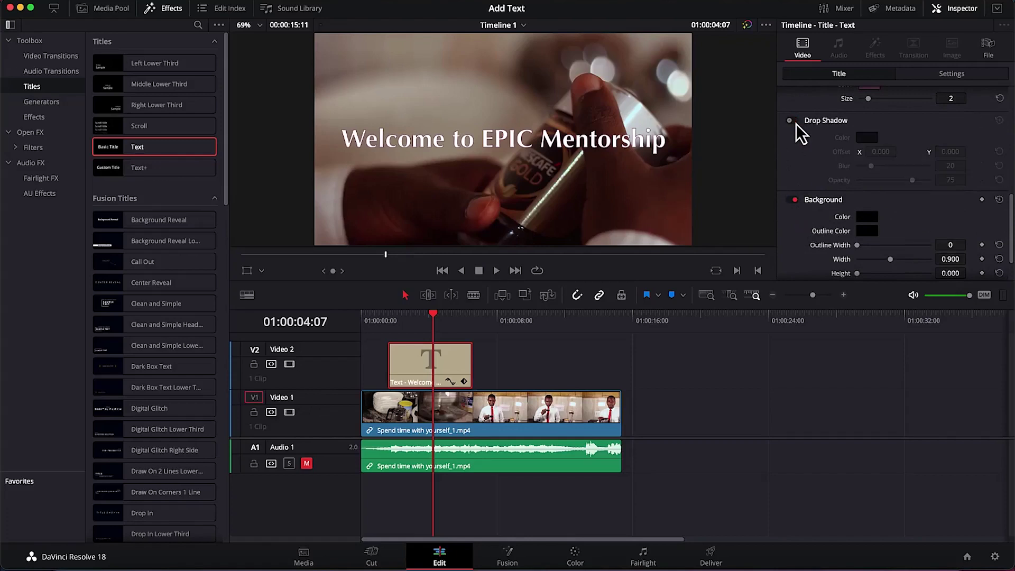
click(795, 121)
click(794, 121)
click(794, 121)
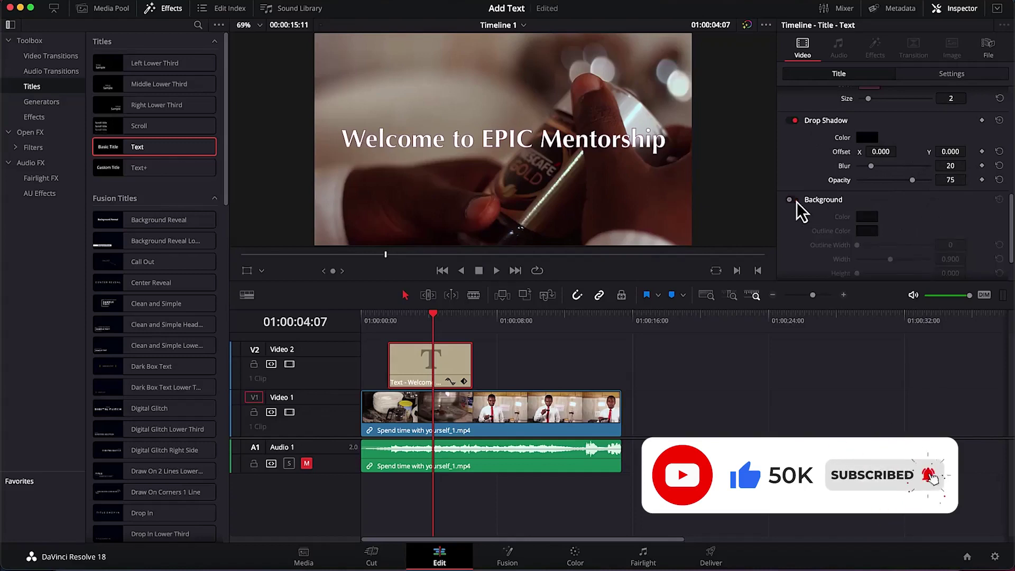
Step: Set the title background's outline width to 7, width to 1.237 and opacity to 44
drag(857, 245, 890, 272)
scroll(893, 278, down, 2)
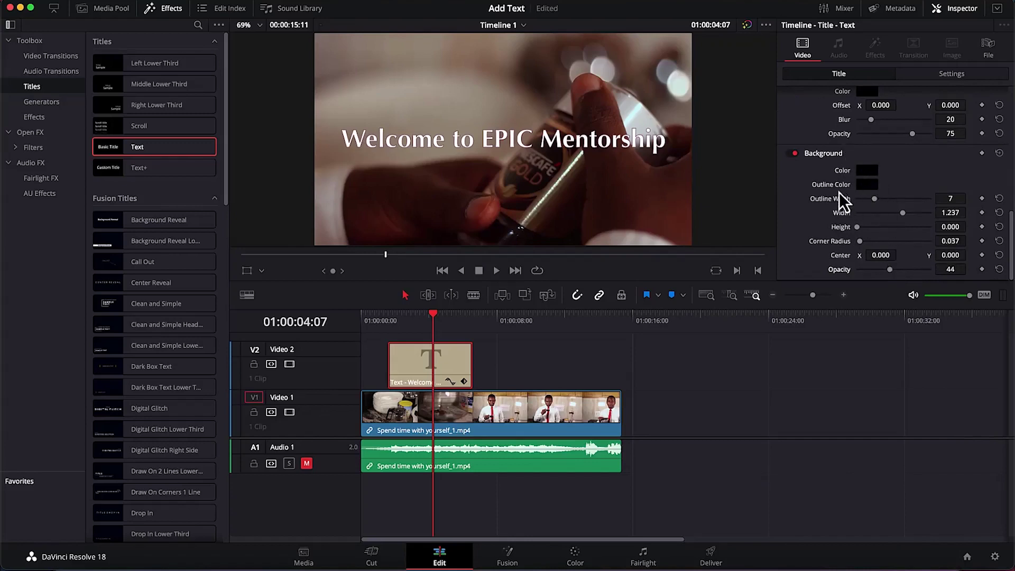
Step: Examine the title's styling options and the clip's transform, cropping, dynamic zoom and composite settings
double_click(607, 146)
key(super+a)
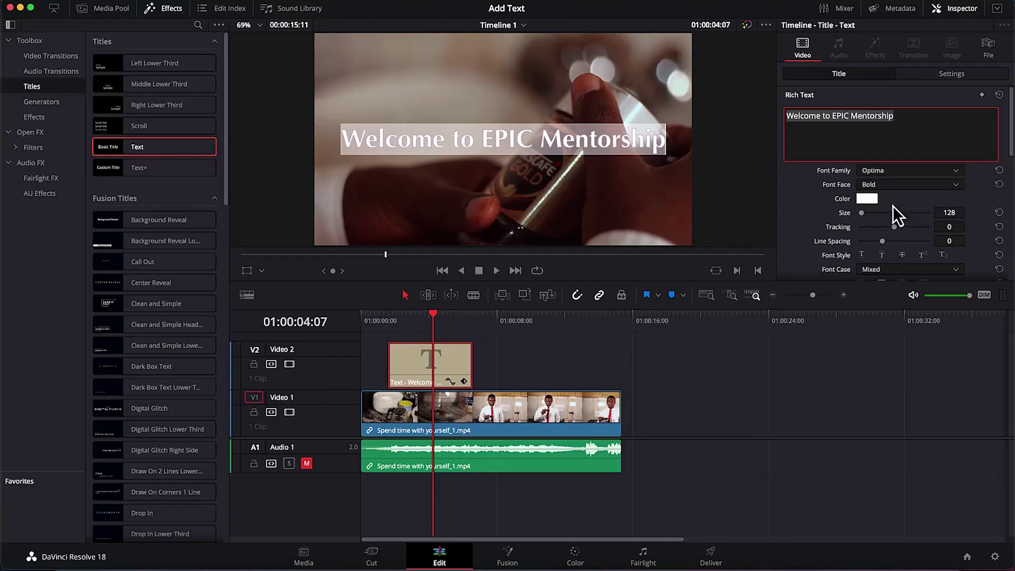
scroll(905, 217, down, 10)
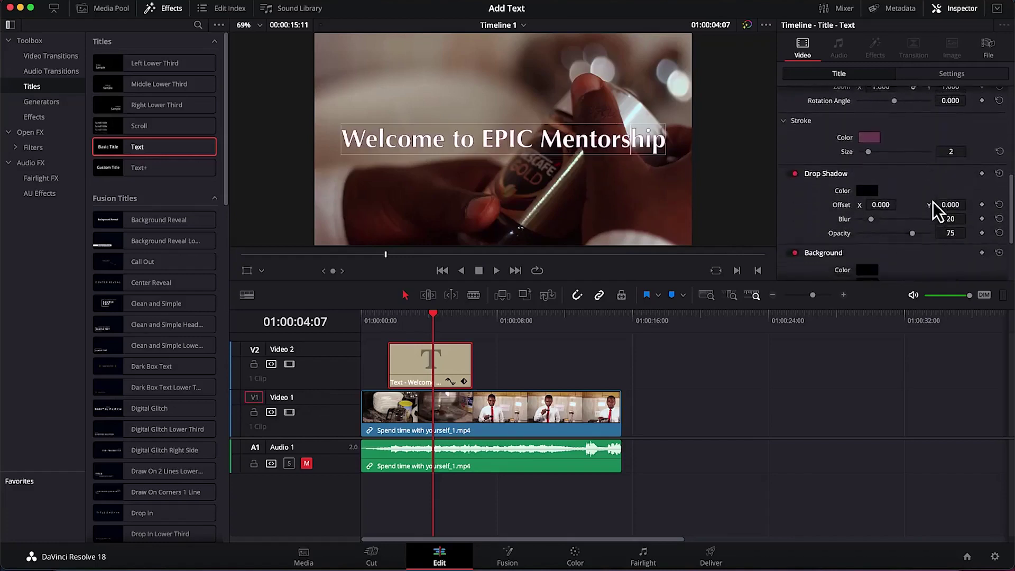
scroll(932, 201, up, 8)
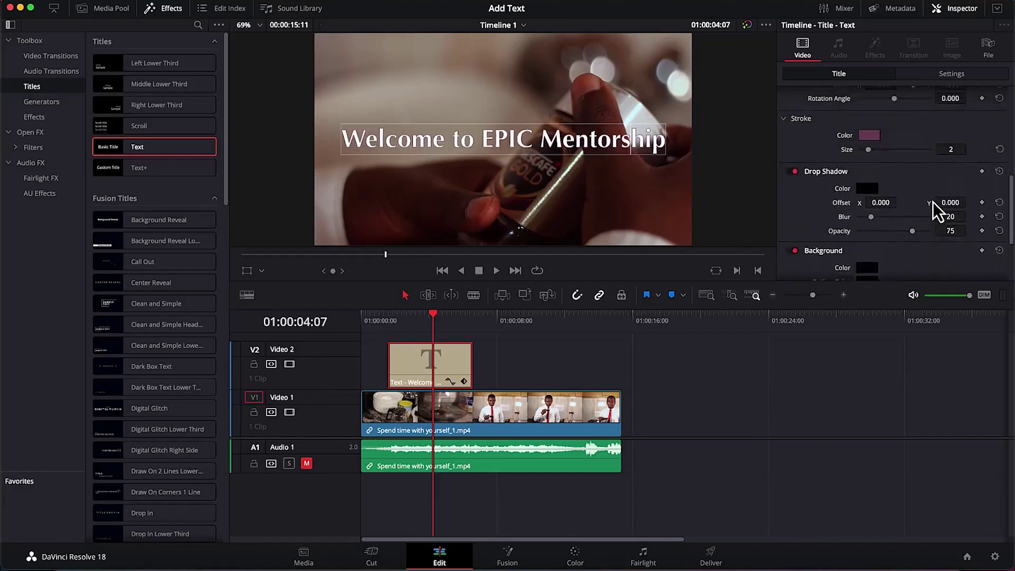
click(950, 70)
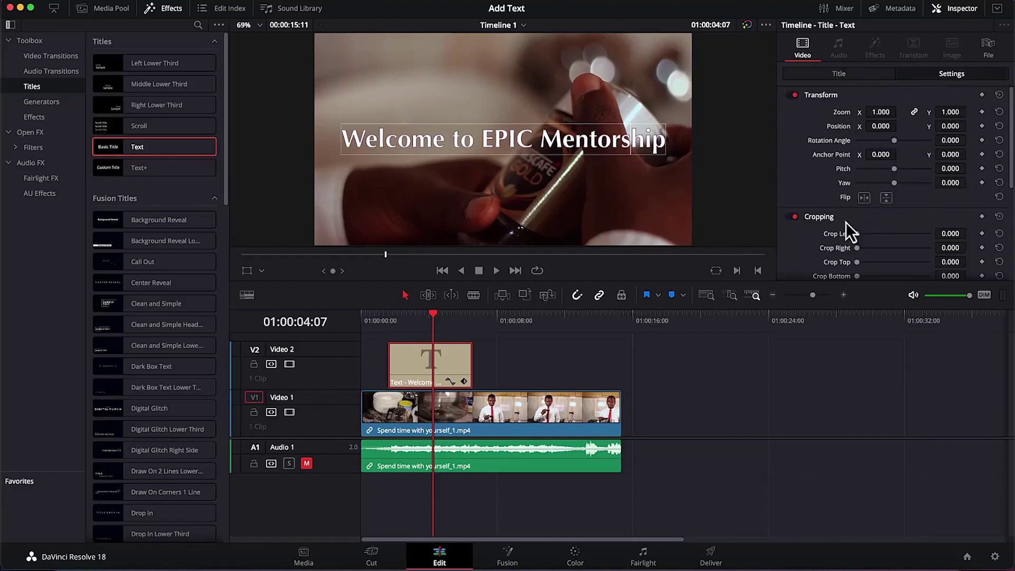
scroll(851, 240, down, 5)
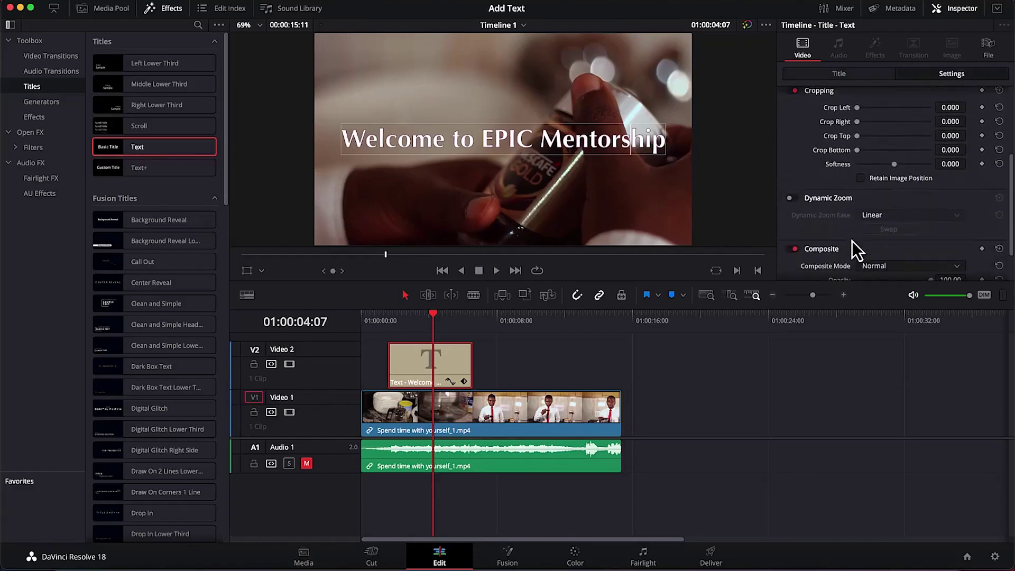
scroll(851, 240, down, 2)
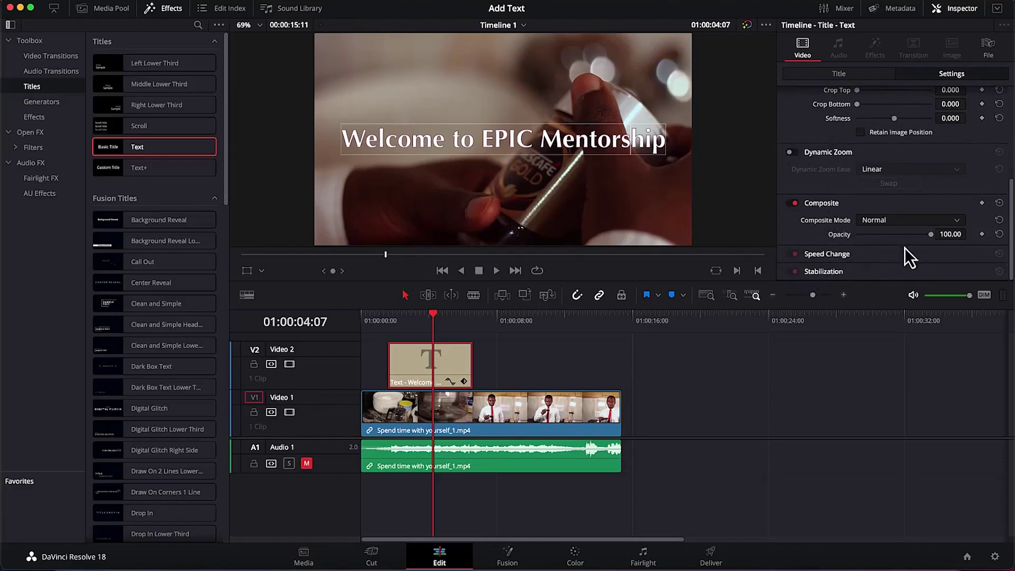
scroll(892, 136, up, 6)
click(862, 78)
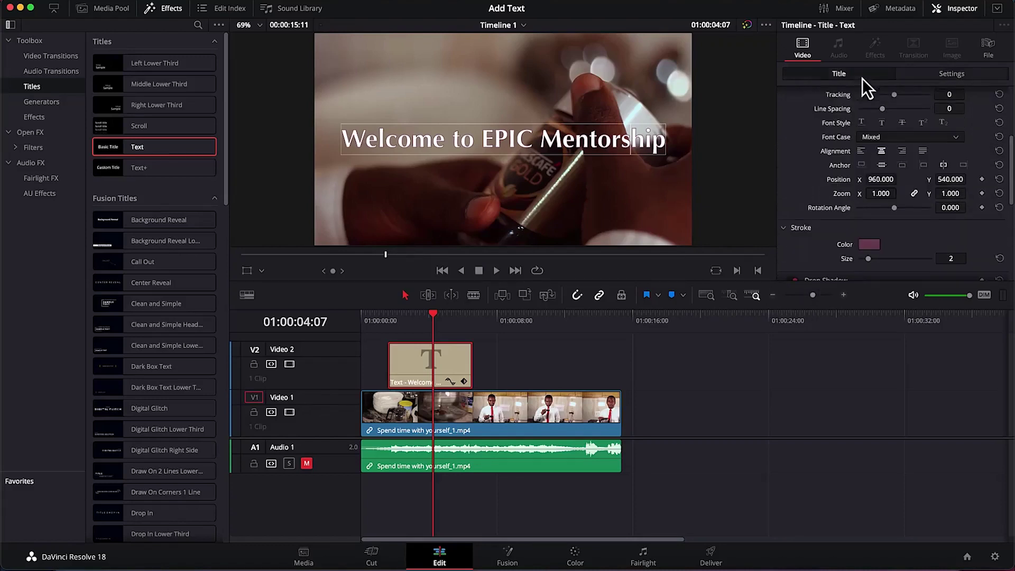
scroll(861, 196, up, 5)
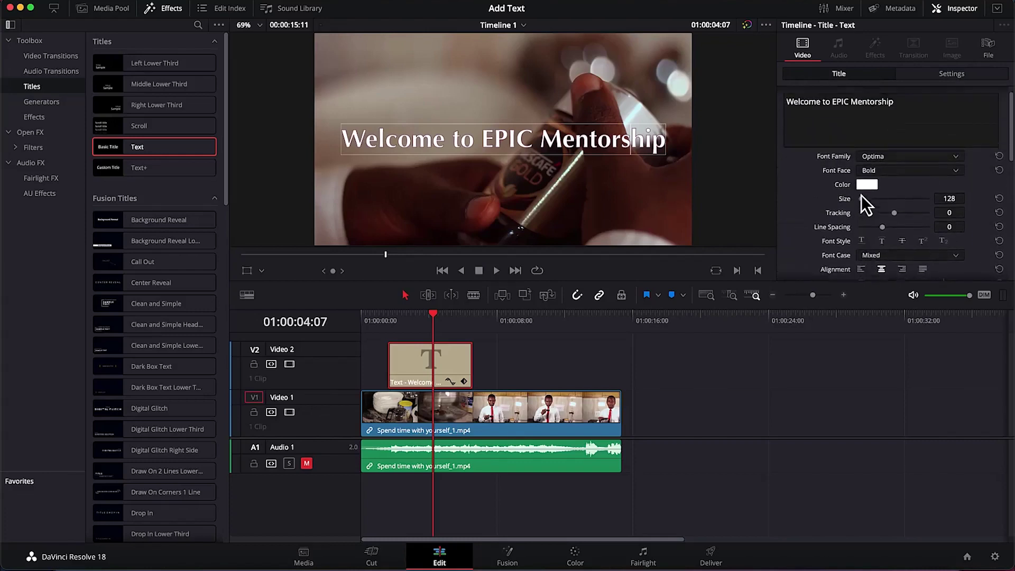
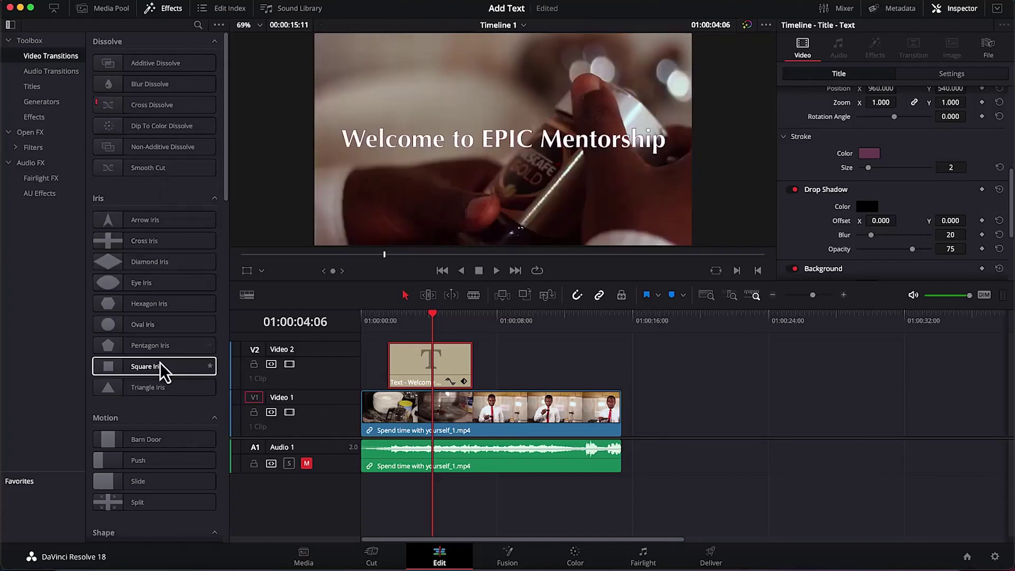
Step: Add the Crash Zoom video transition to the start of the title clip and play it back
scroll(158, 494, down, 10)
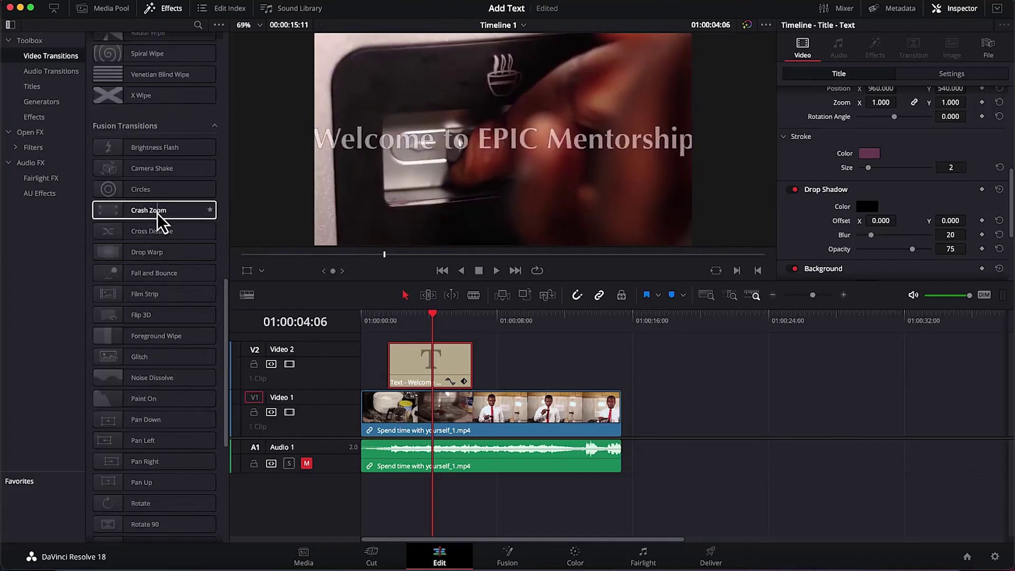
click(157, 214)
drag(157, 219, 404, 365)
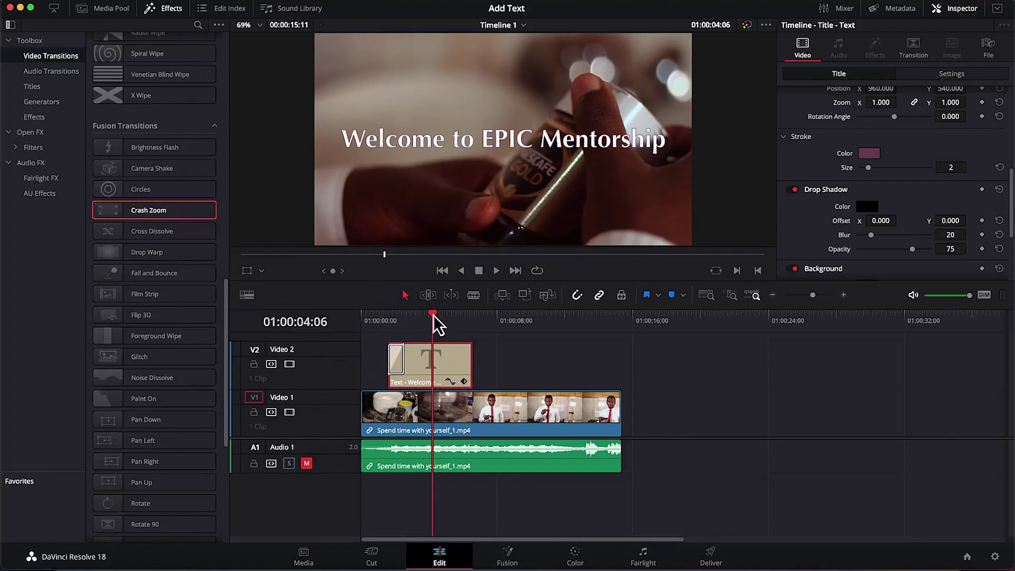
drag(434, 317, 382, 324)
key(space)
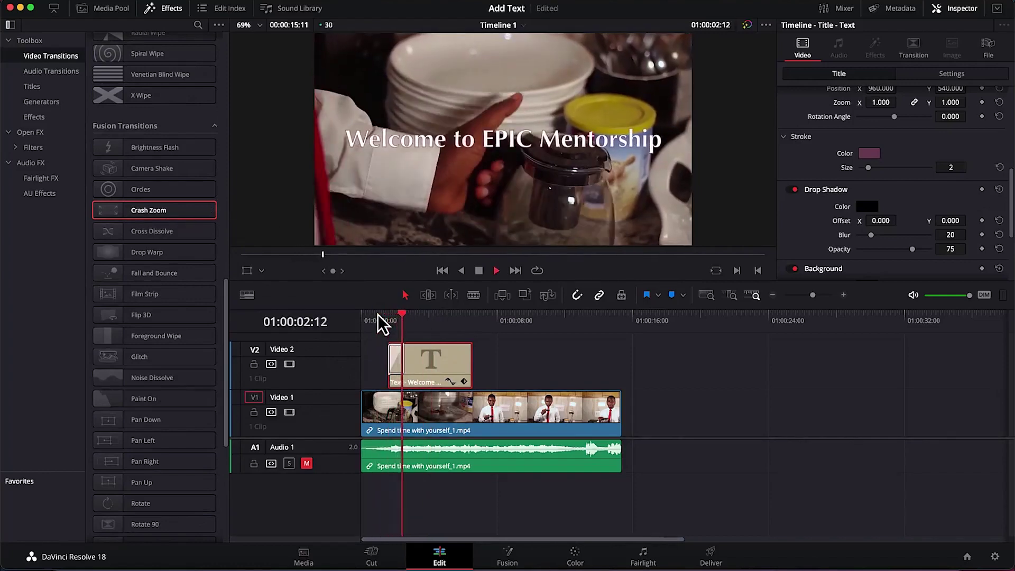
Step: Try lengthening the opening Crash Zoom transition to 2.6 seconds and play it back from before the title
mouse_move(404, 361)
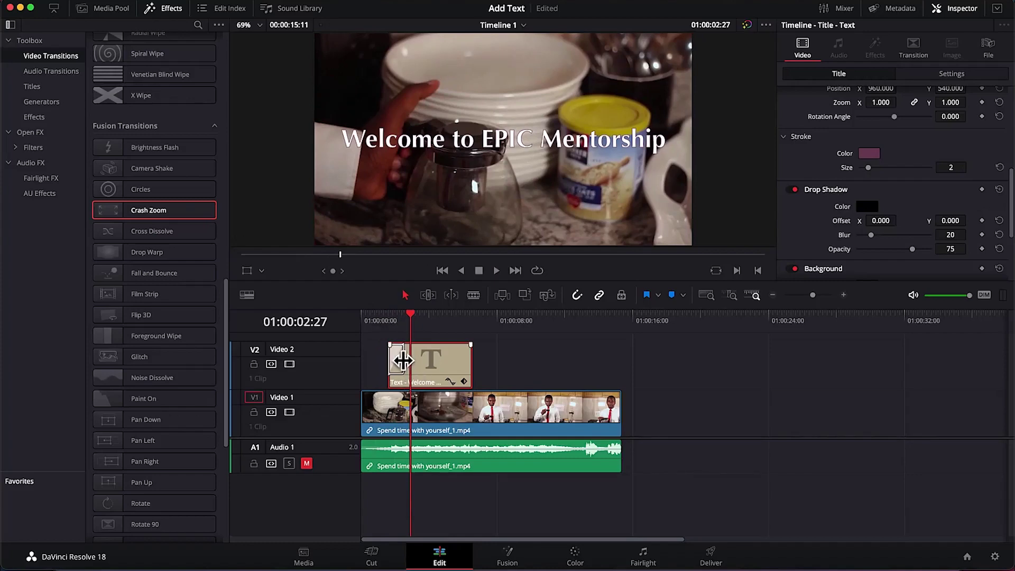
drag(403, 360, 423, 357)
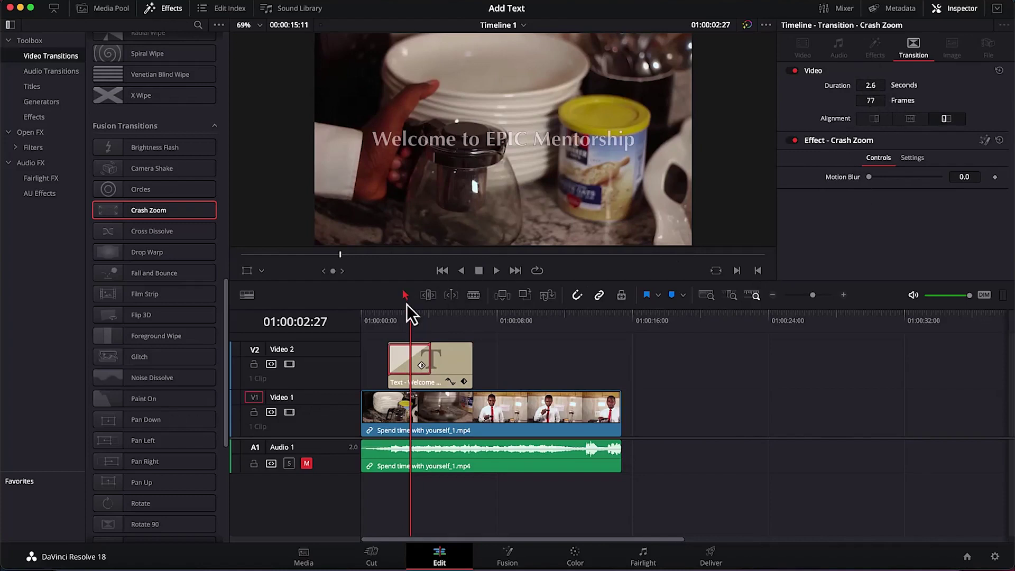
drag(410, 316, 377, 321)
key(space)
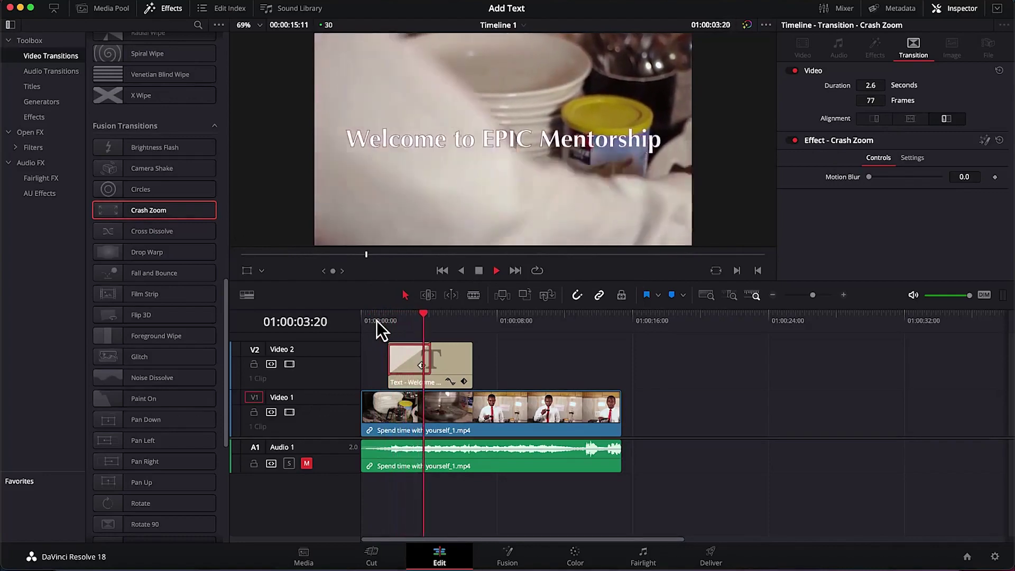
key(space)
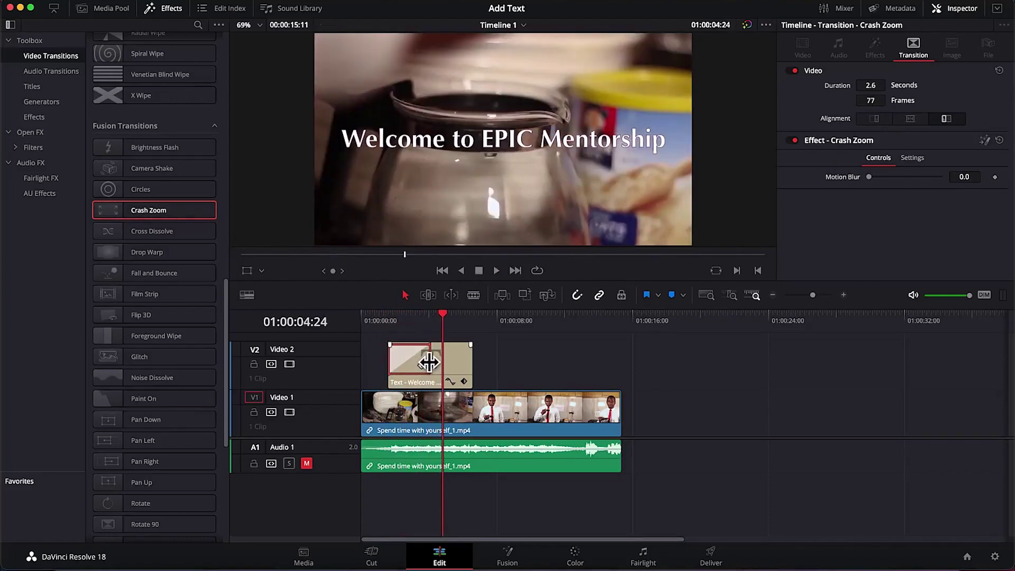
Step: Shorten the opening Crash Zoom transition to 1.0 second (29 frames) and preview it
drag(428, 362, 402, 359)
drag(444, 315, 389, 314)
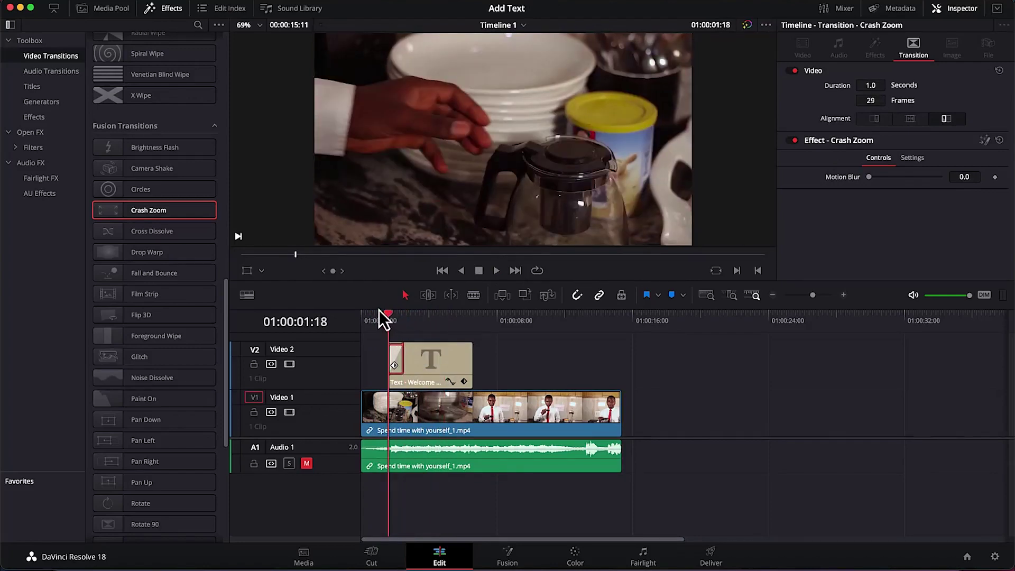
key(space)
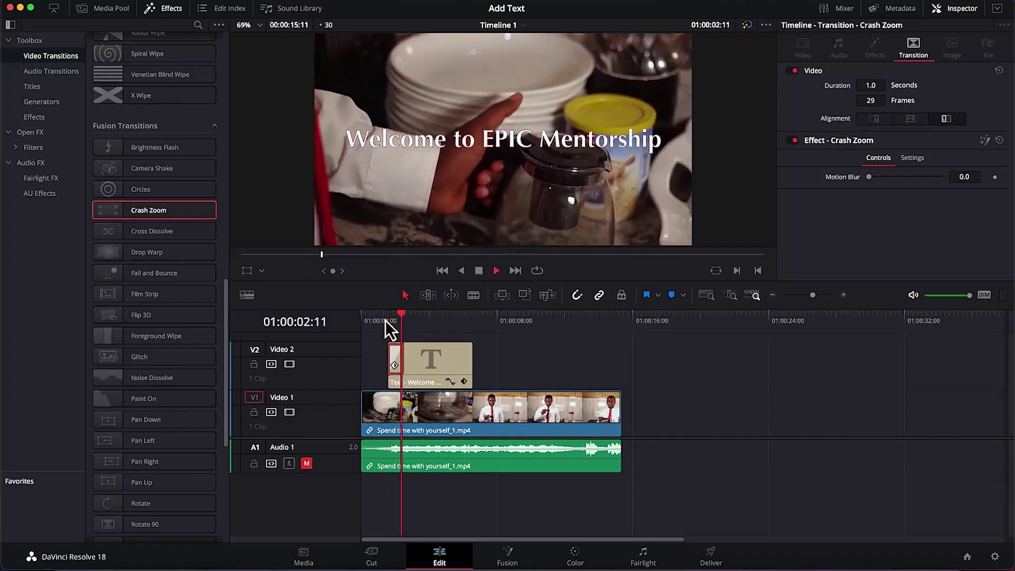
key(space)
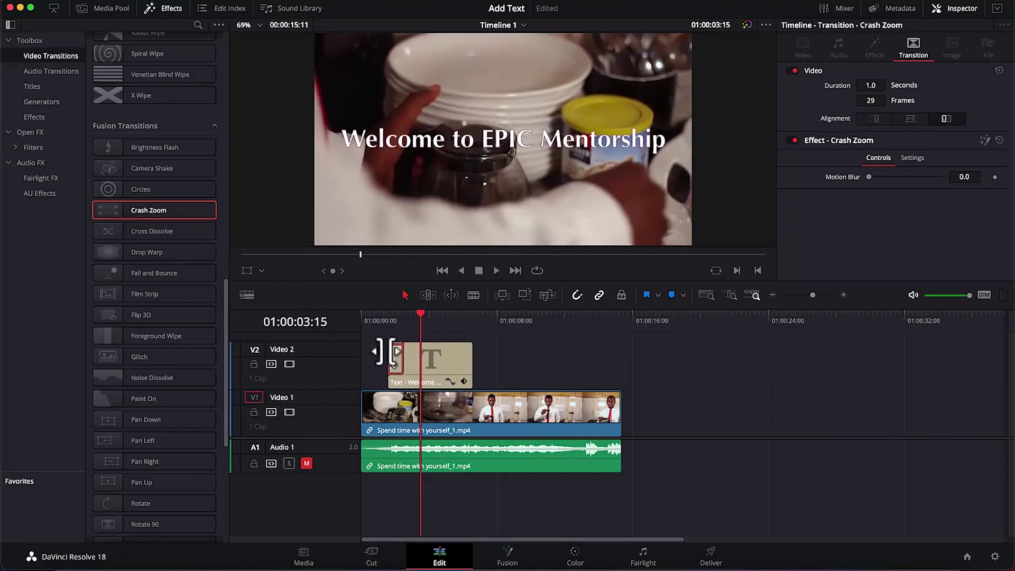
Step: Add a Crash Zoom transition to the end of the title clip and play the title's exit
drag(158, 214, 458, 358)
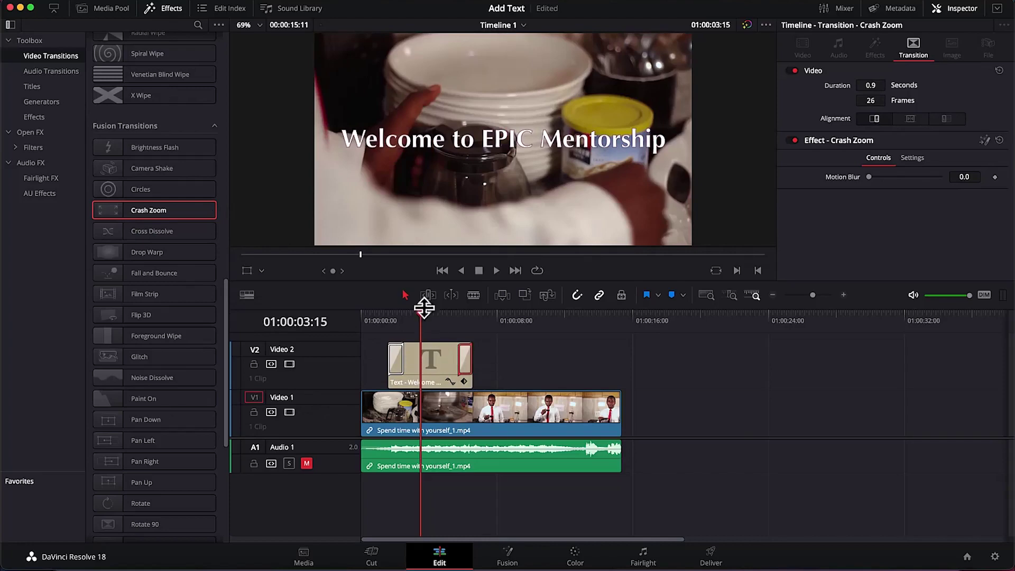
drag(423, 313, 446, 320)
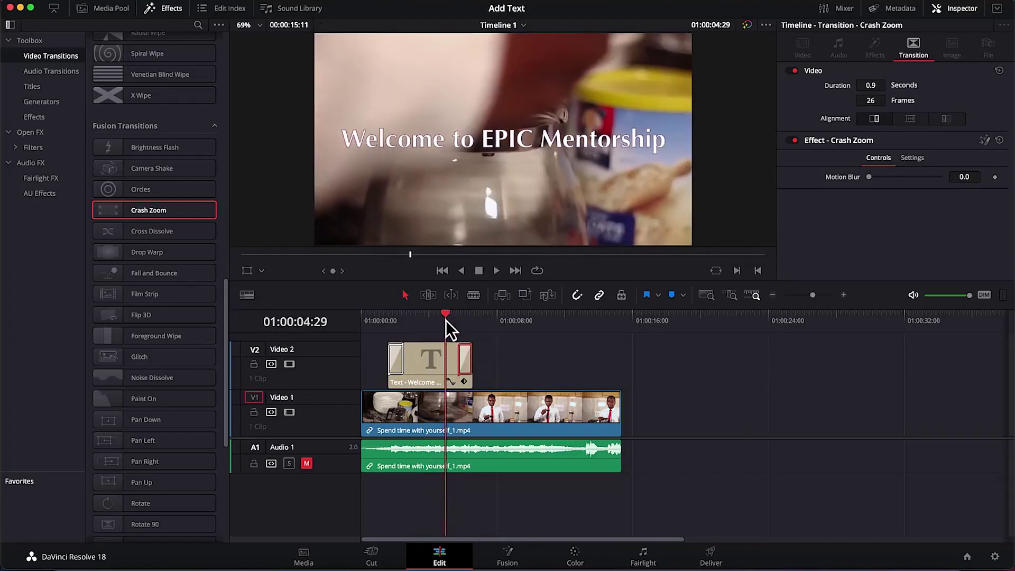
key(space)
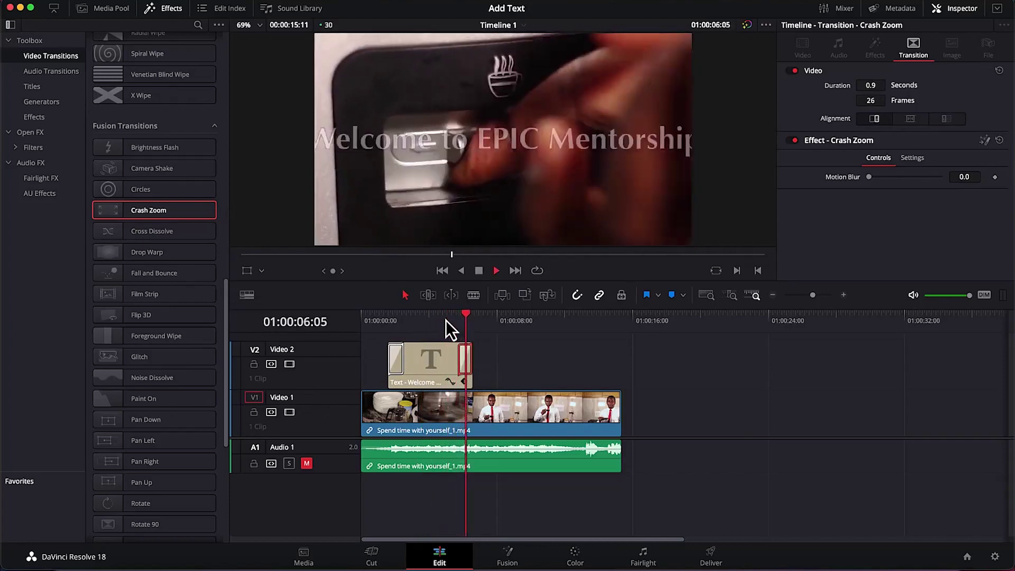
key(space)
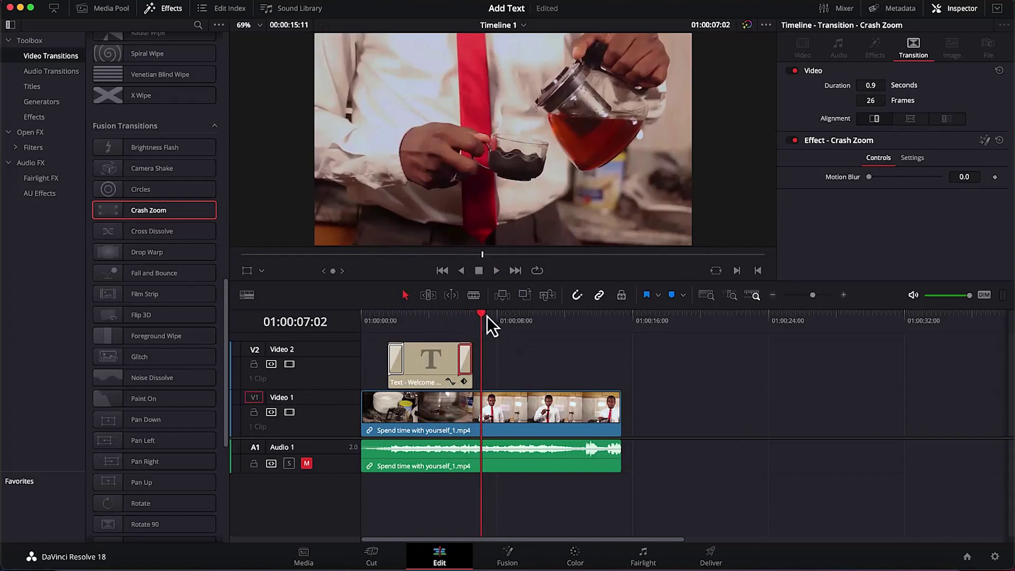
drag(482, 313, 431, 314)
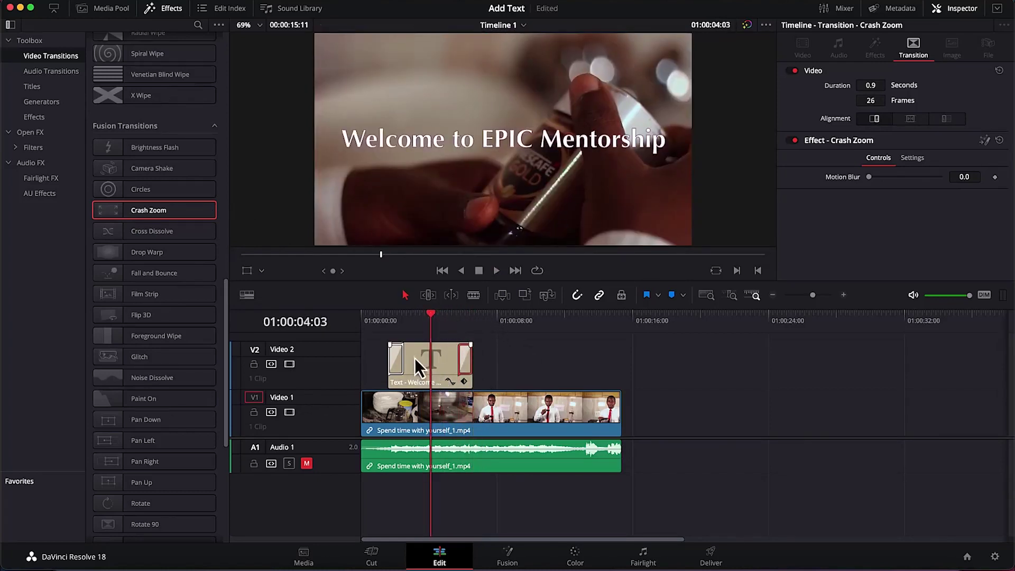
Step: Set the motion blur of the opening Crash Zoom transition to 0.323 and replay the title's entrance
click(399, 362)
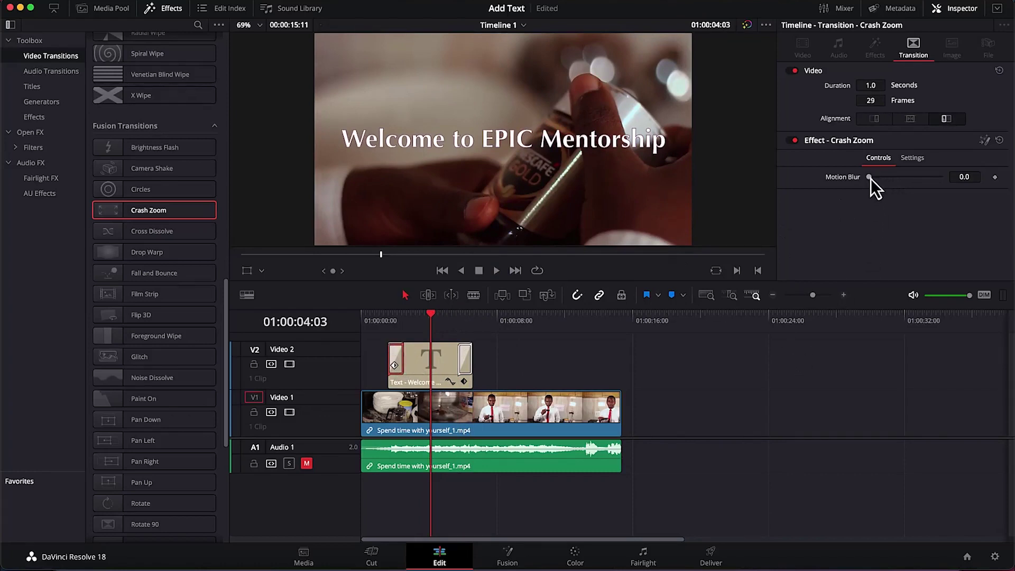
drag(870, 178, 893, 179)
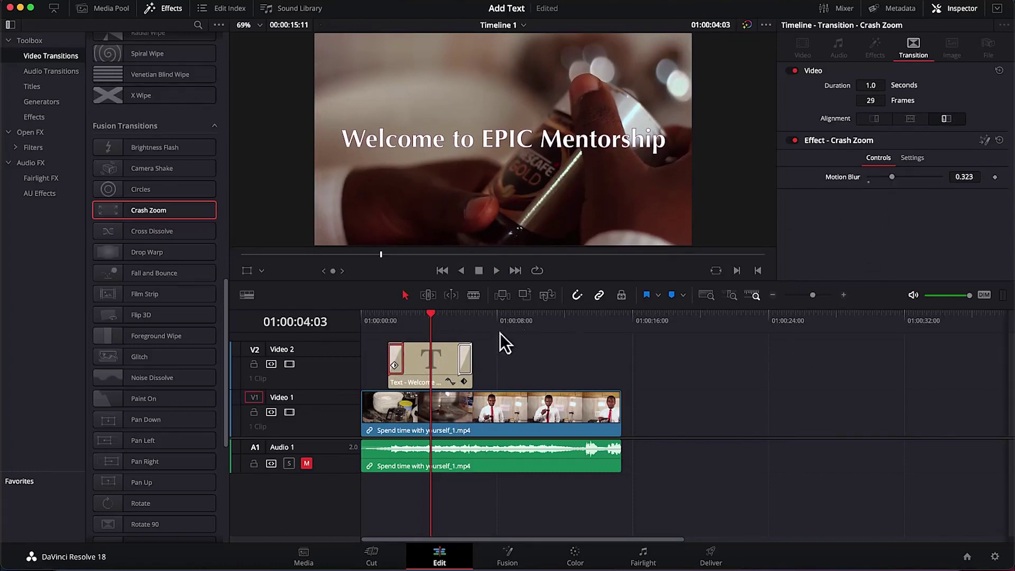
click(376, 315)
key(space)
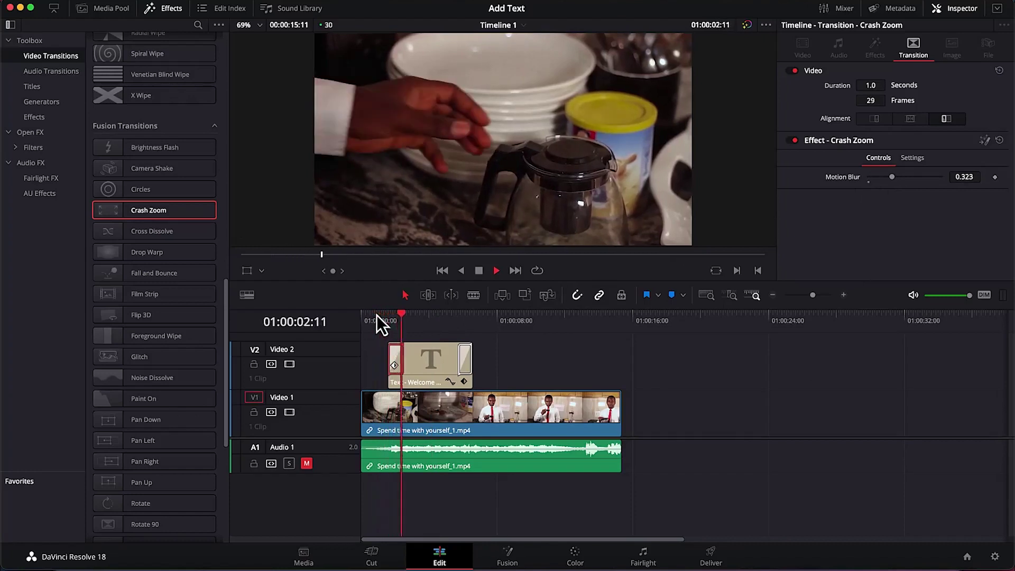
click(418, 319)
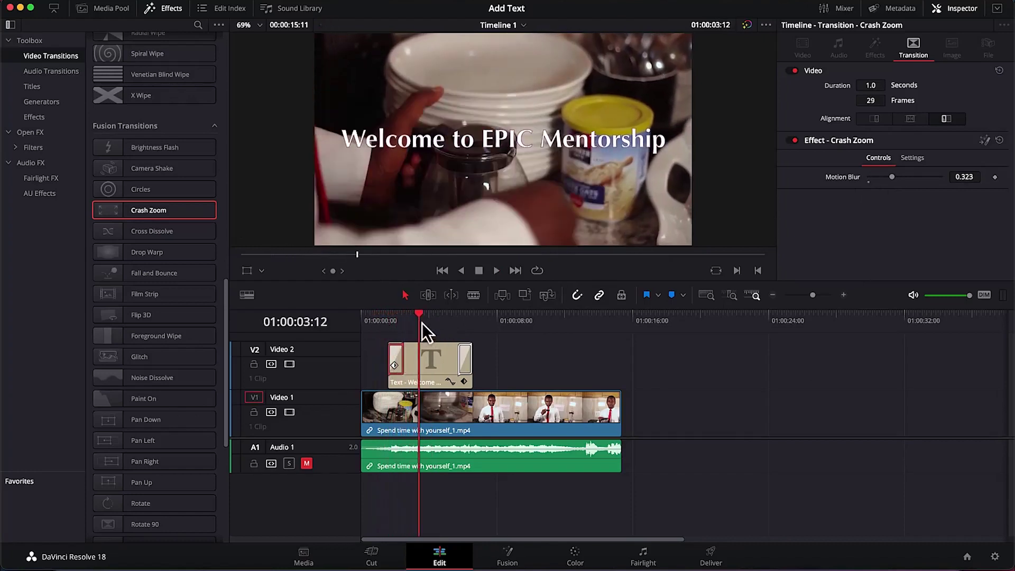
click(382, 318)
key(space)
click(376, 319)
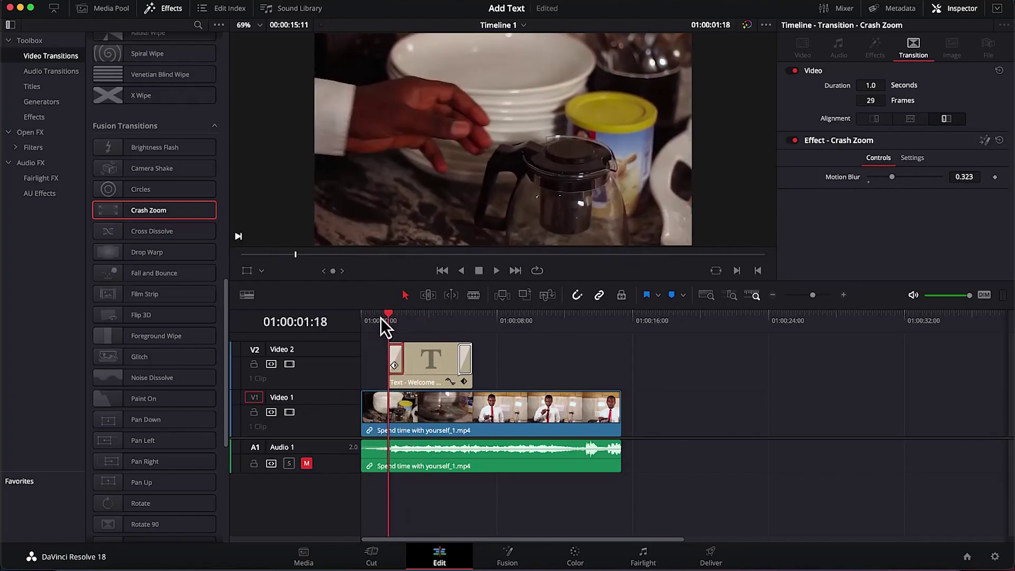
Step: Play the opening title's entrance and add a Text+ title on Video 2, ending with the video clip
key(space)
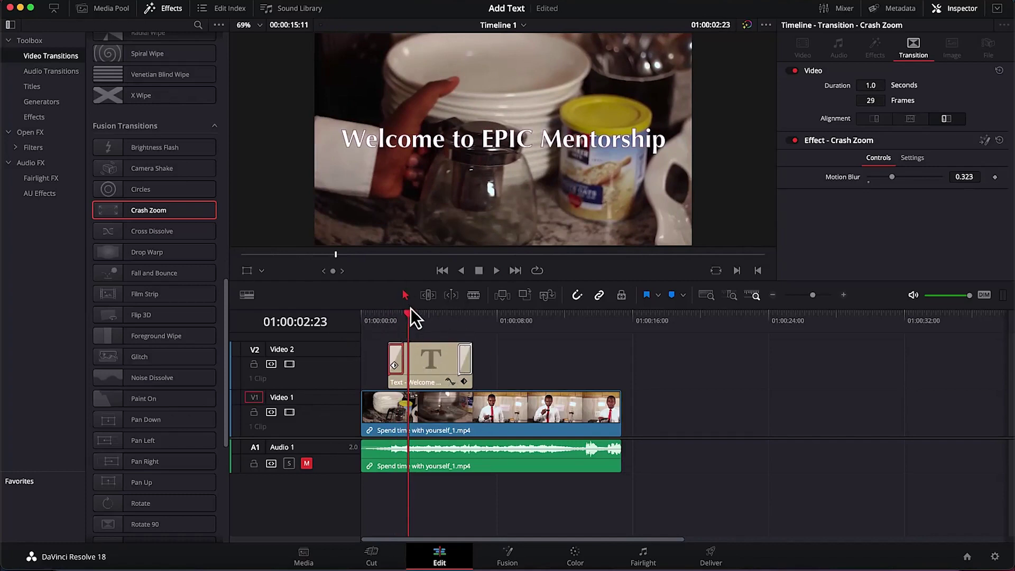
drag(409, 314, 373, 311)
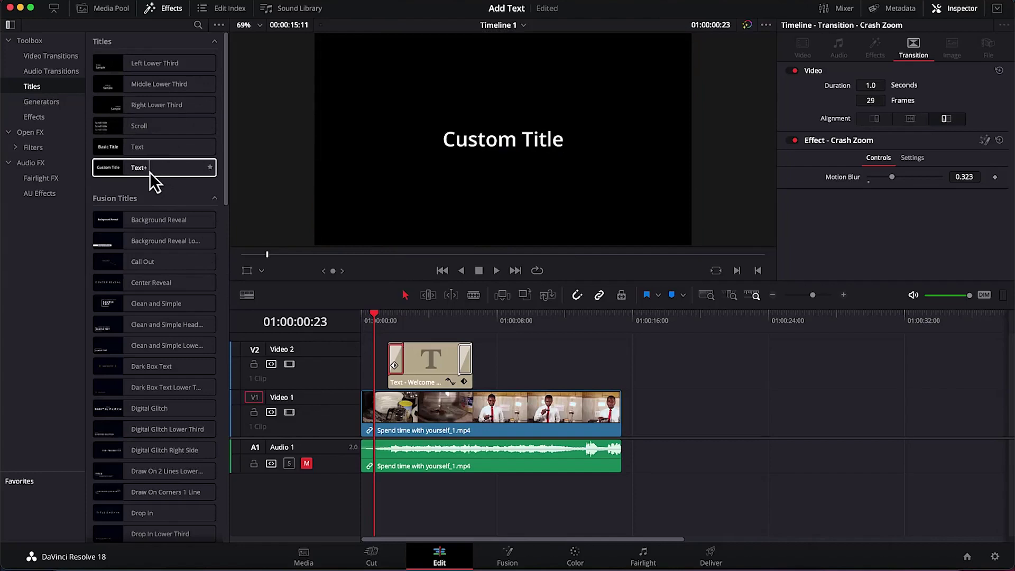
drag(150, 173, 535, 372)
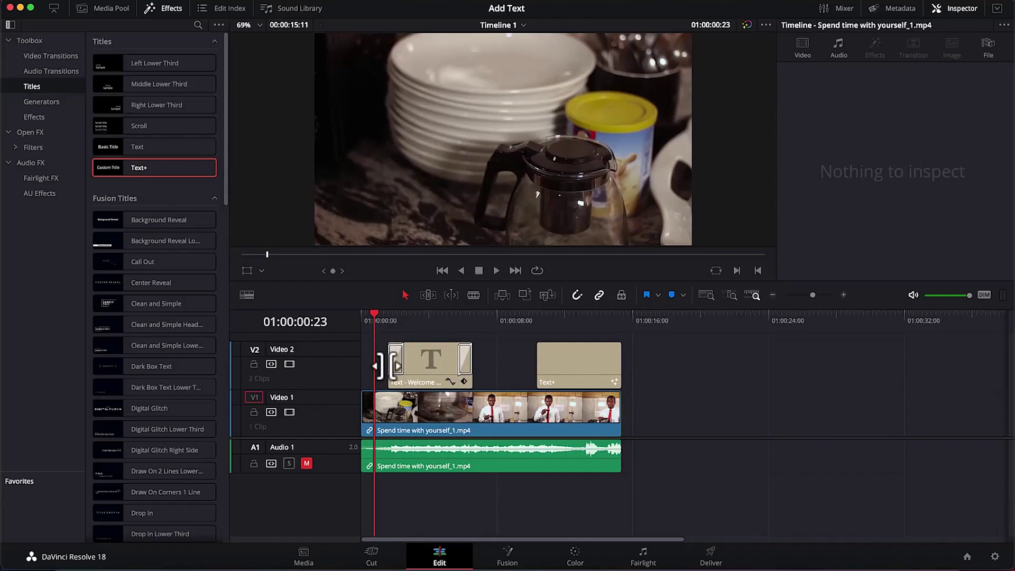
Step: Extend the "Welcome to EPIC Mentorship" title back to the timeline start and trim its end earlier
drag(384, 365, 343, 367)
click(366, 365)
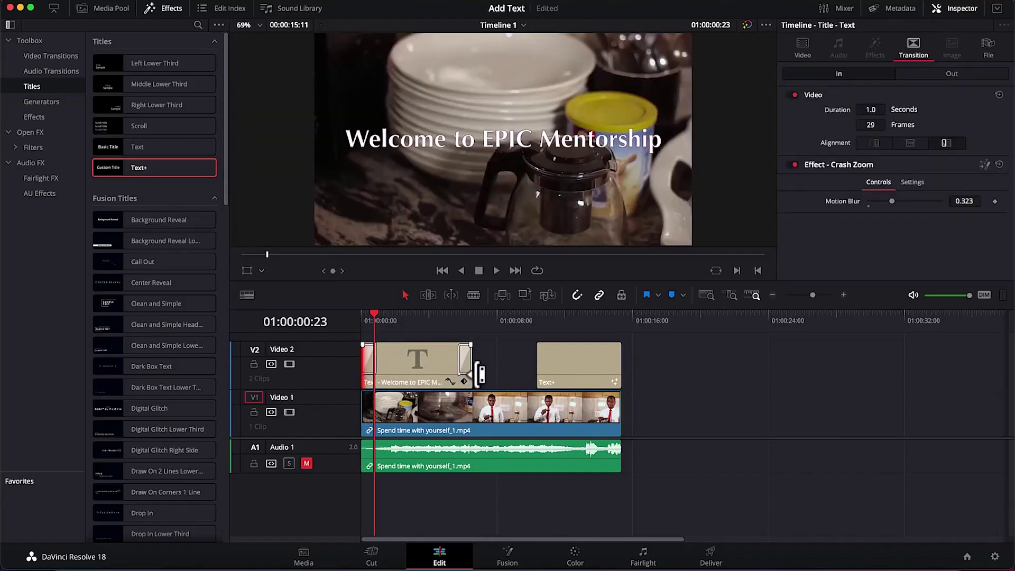
drag(471, 368, 428, 372)
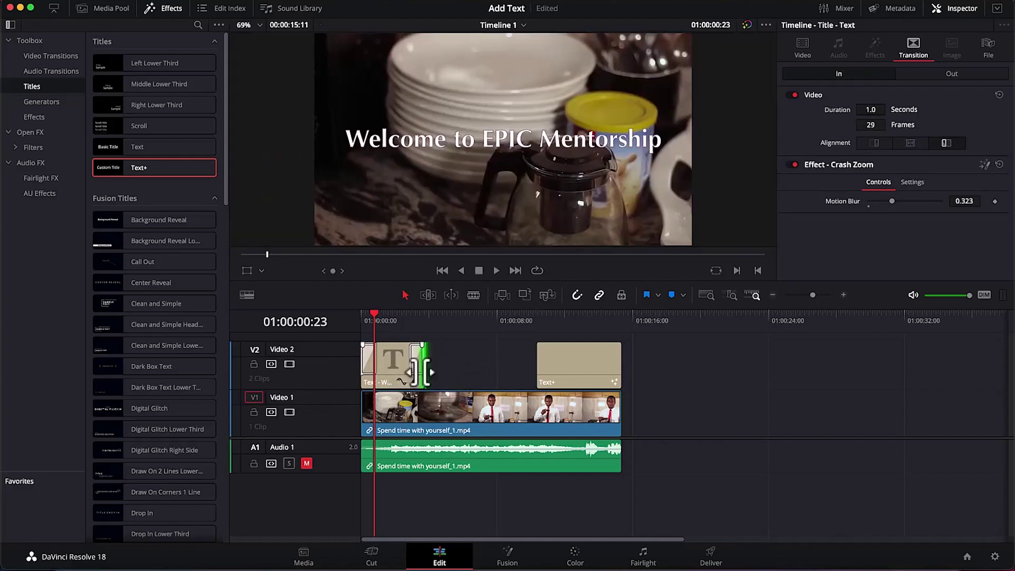
drag(372, 315, 317, 322)
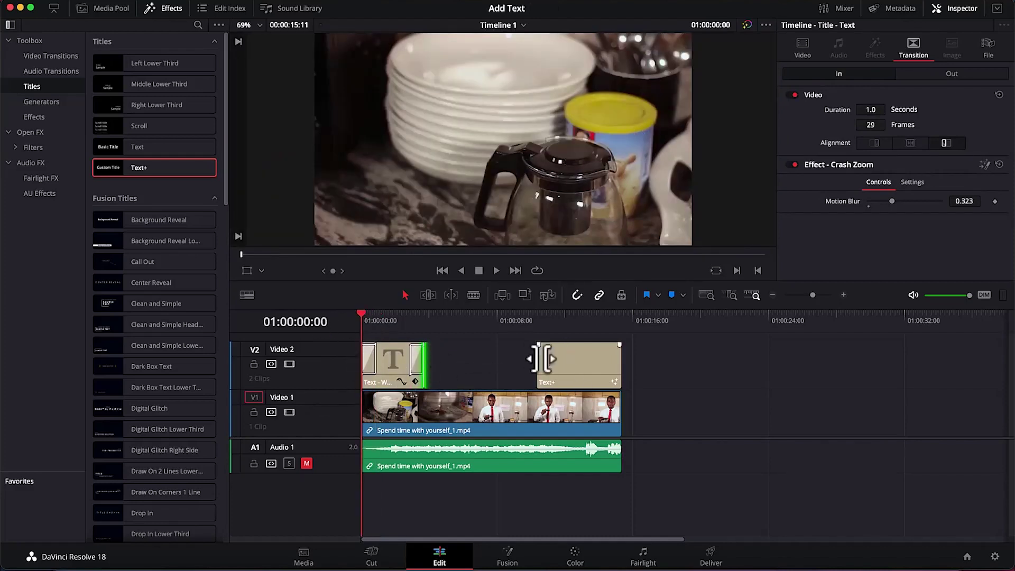
Step: Replace the Text+ title's default wording with the featured person's title and name, viewing it at 01:00:12:19
drag(361, 315, 576, 353)
click(567, 370)
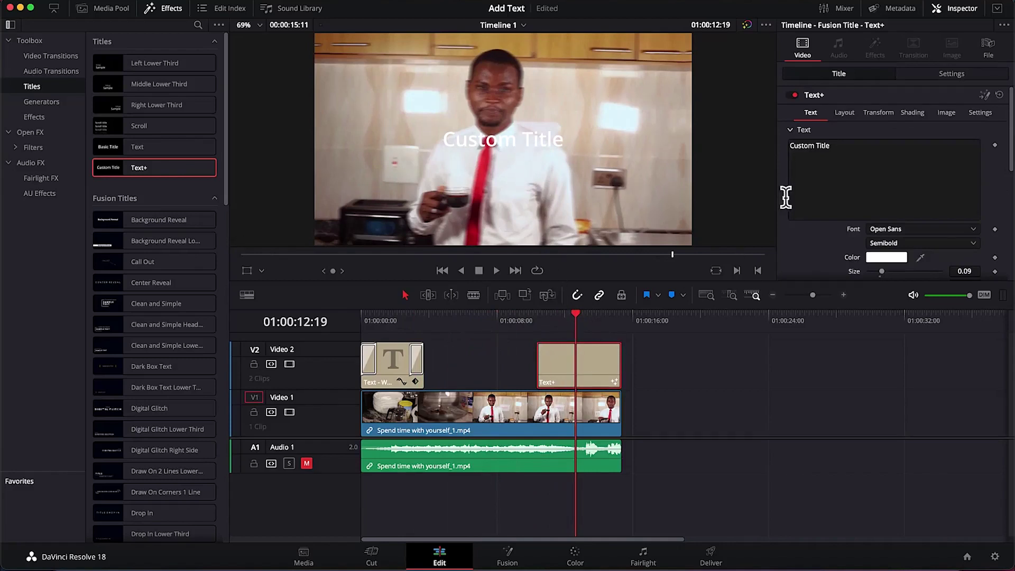
click(787, 165)
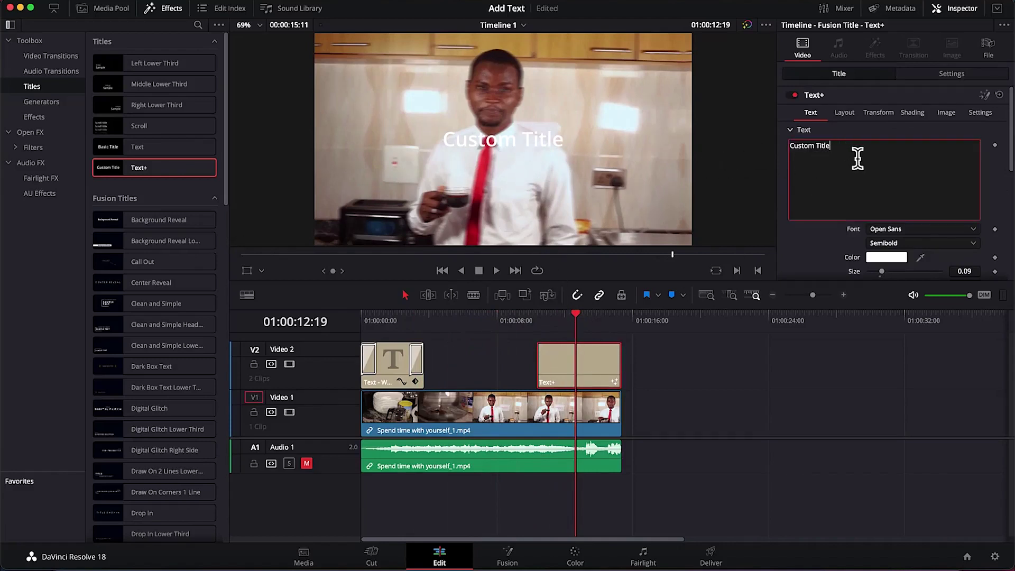
double_click(823, 151)
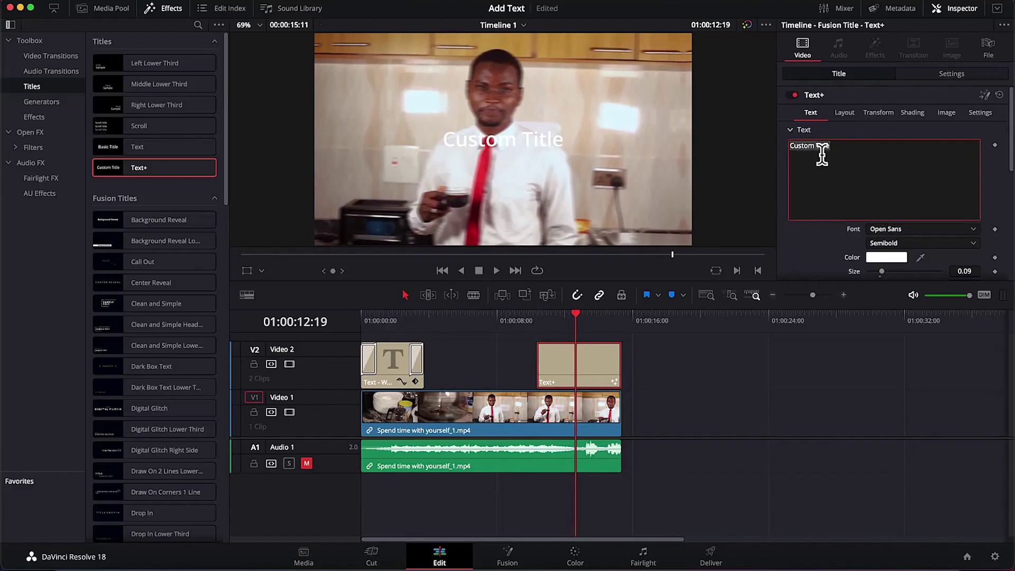
text(Dr. Rasheed)
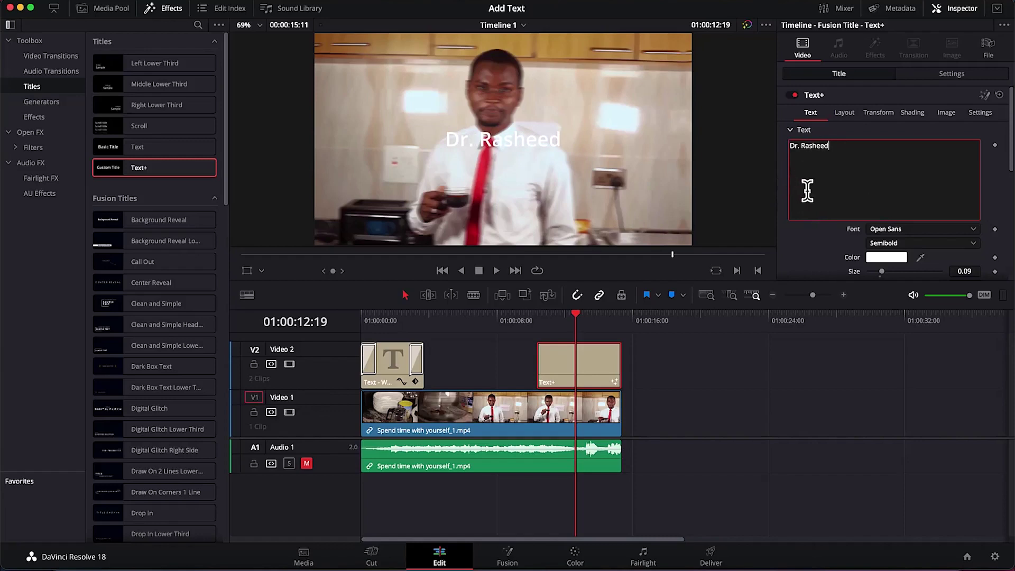
Step: Browse the available fonts for the Text+ title, previewing them on the text
scroll(826, 216, down, 5)
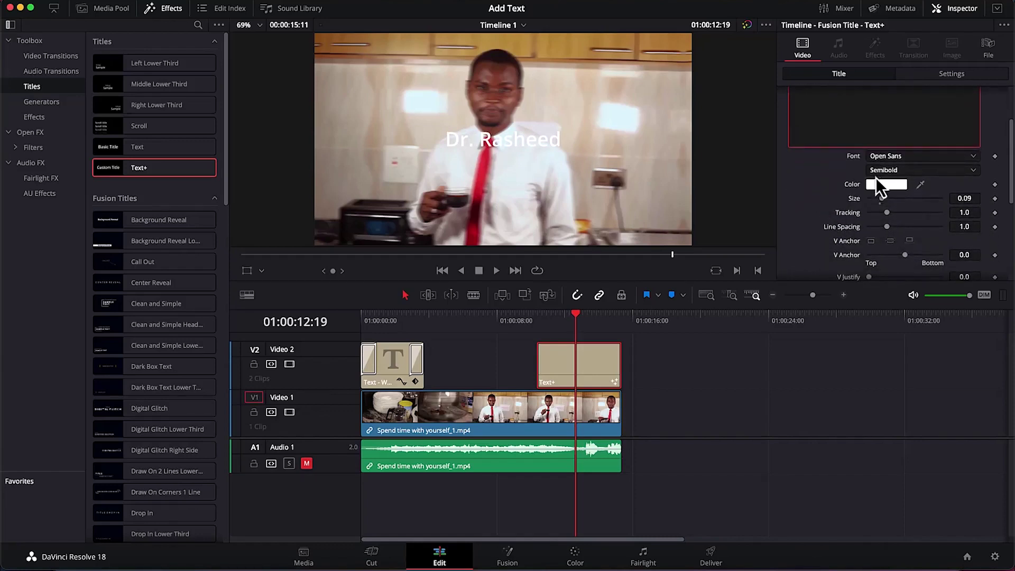
click(911, 156)
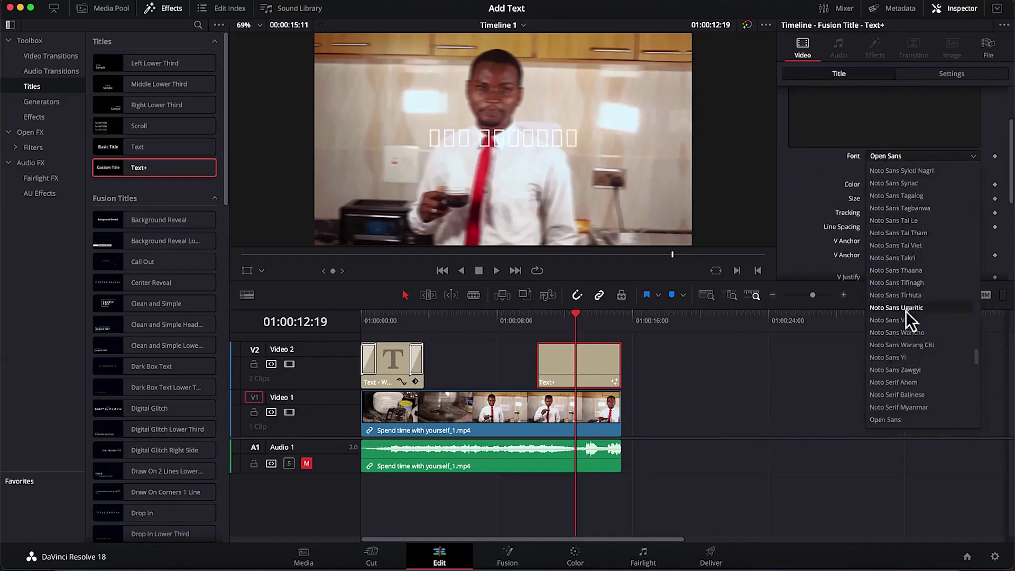
scroll(908, 375, down, 15)
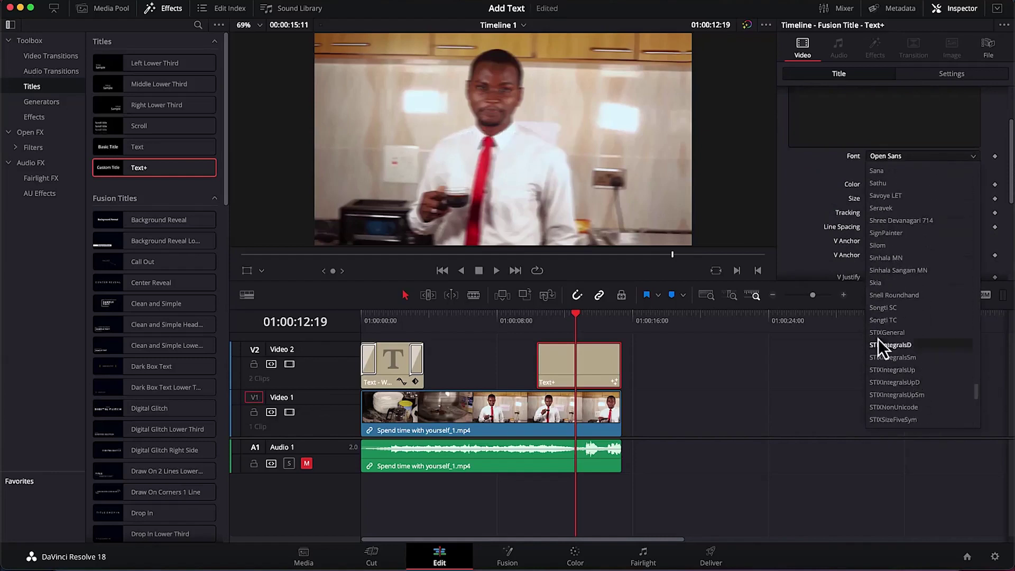
click(813, 197)
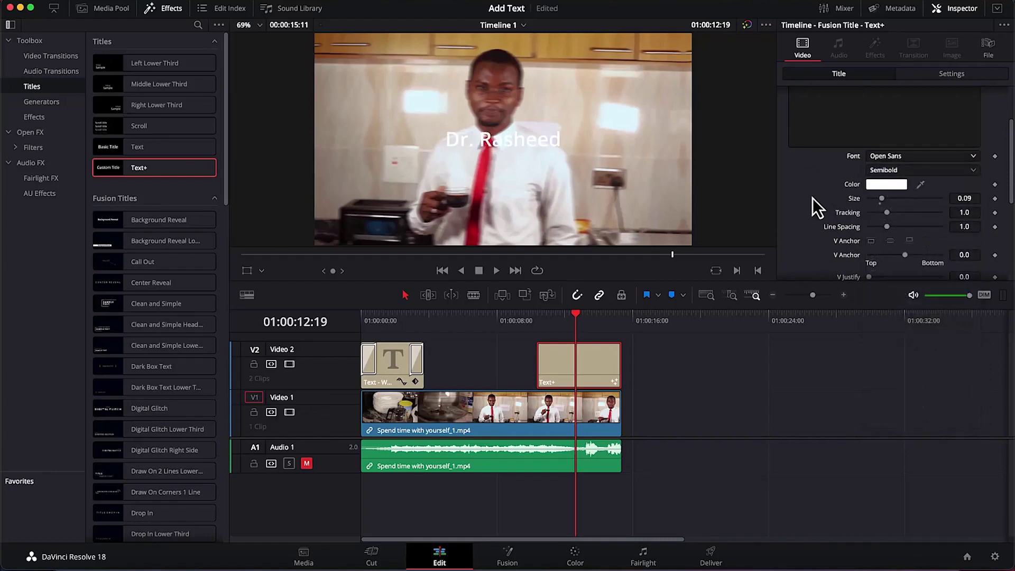
Step: Try red and several blue shades for the Text+ title and apply a deep blue text color
click(894, 184)
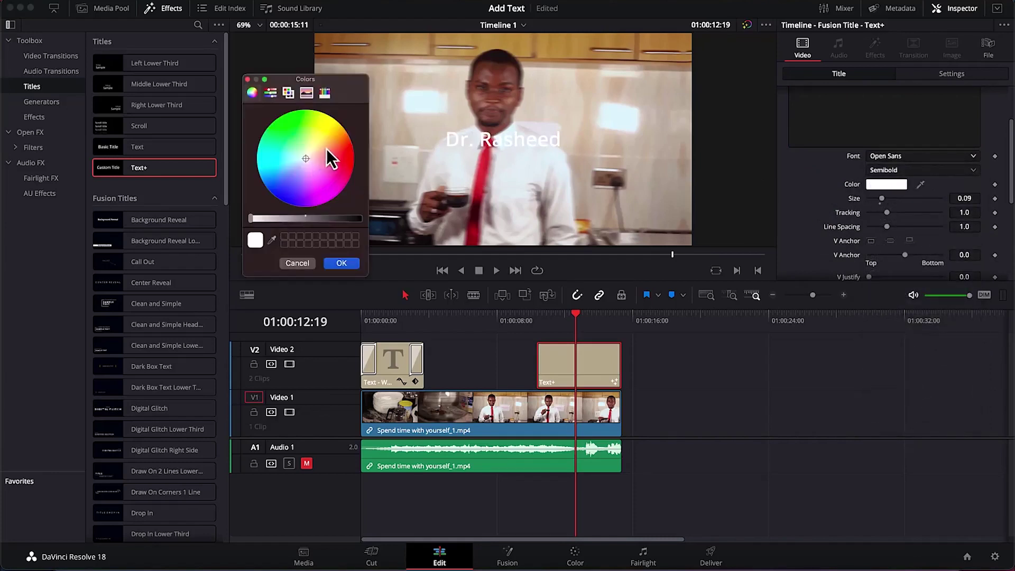
click(343, 157)
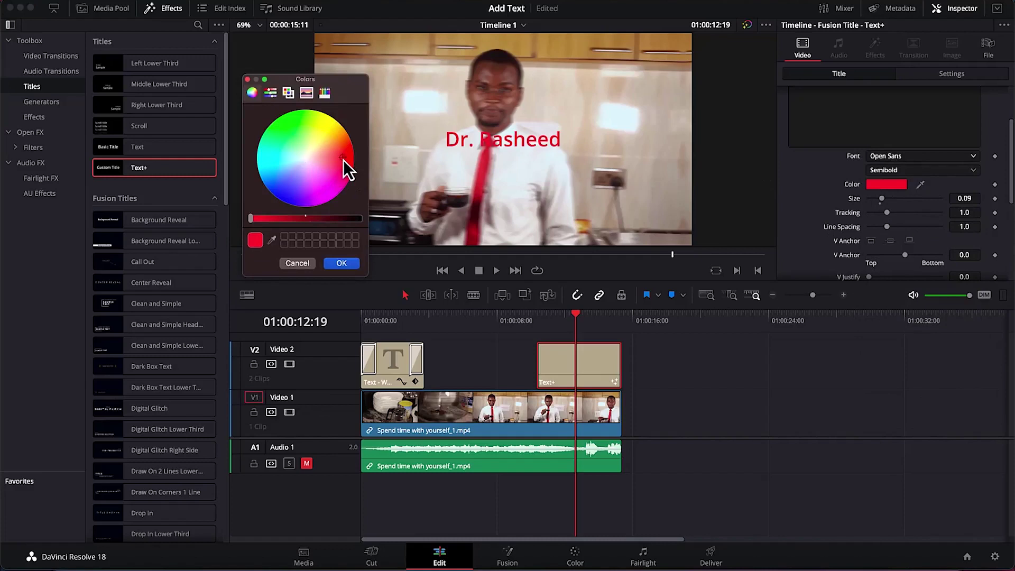
click(275, 192)
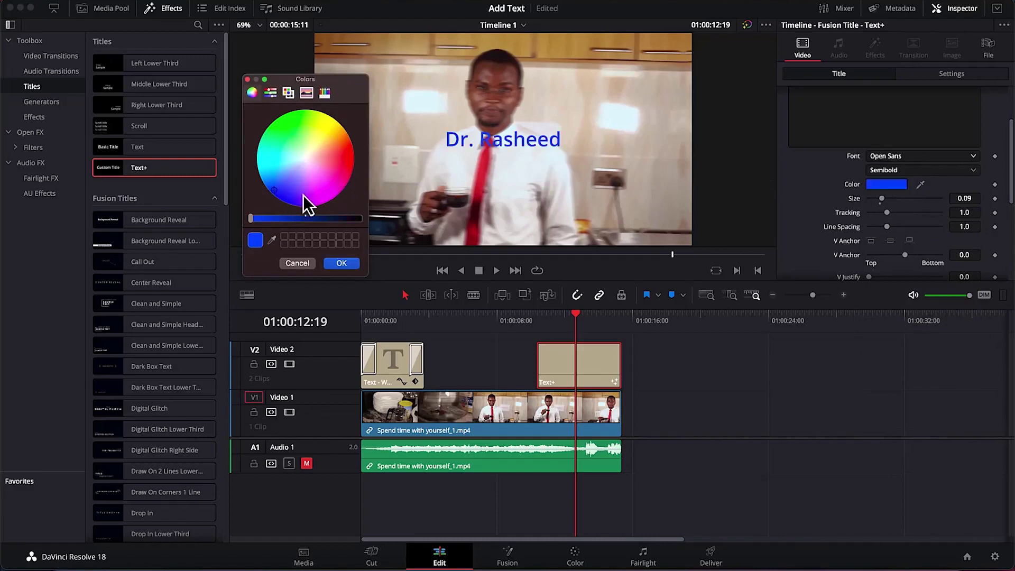
click(304, 196)
click(285, 193)
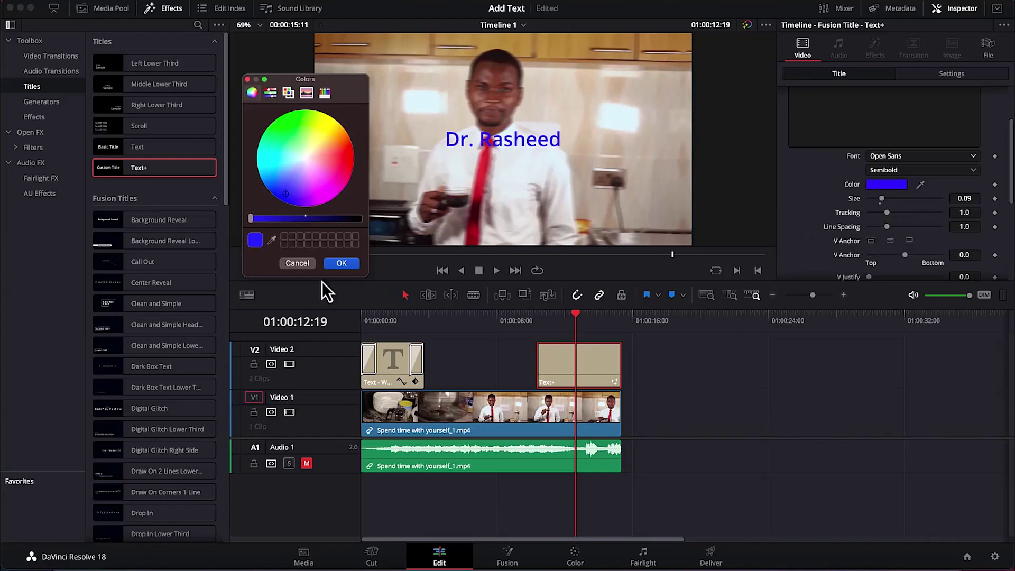
click(343, 265)
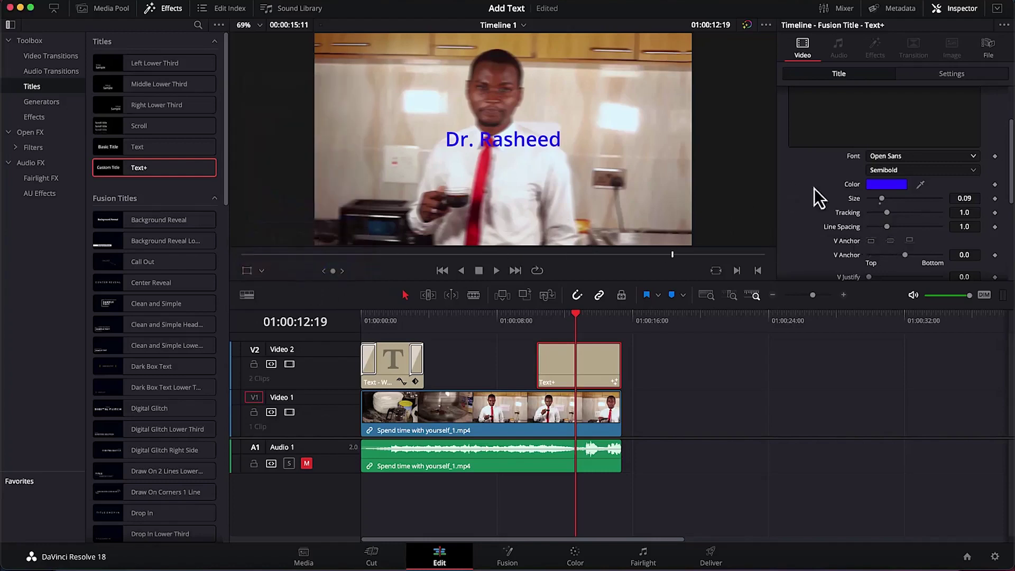
Step: Set the first tab's position to 0.118 in the Text+ title's Tab Spacing settings
scroll(886, 200, down, 5)
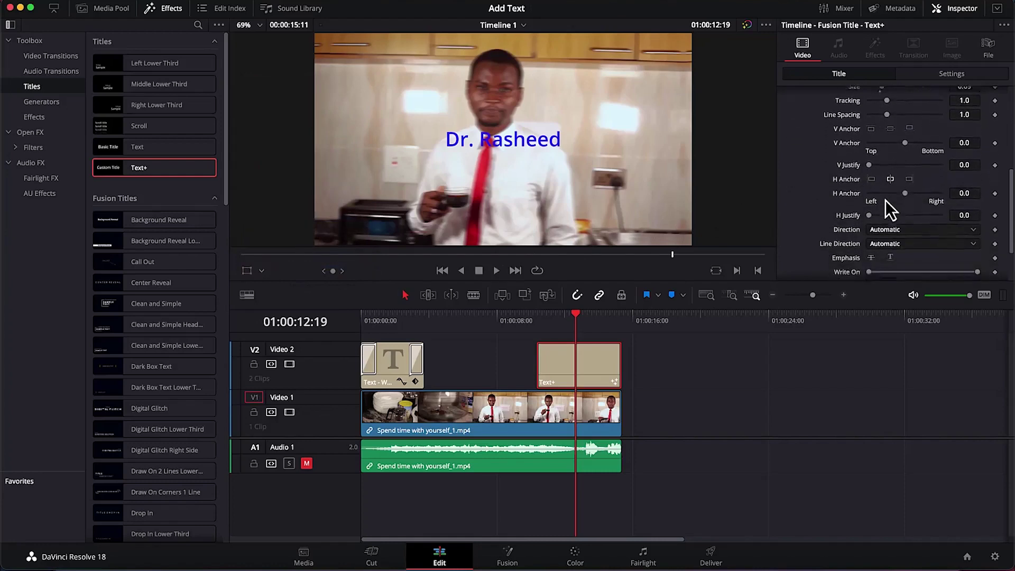
scroll(886, 200, down, 3)
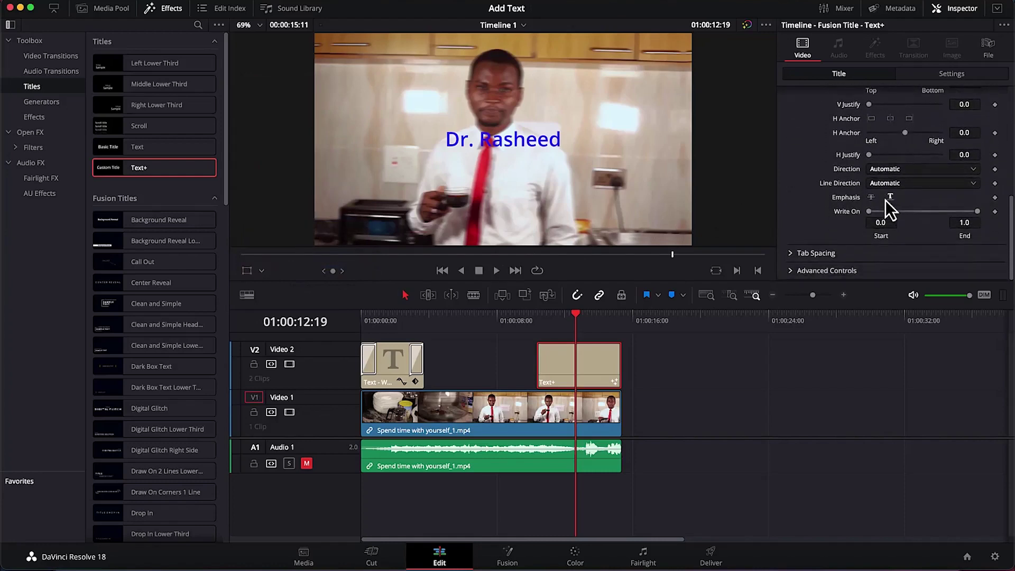
click(791, 253)
scroll(810, 256, down, 2)
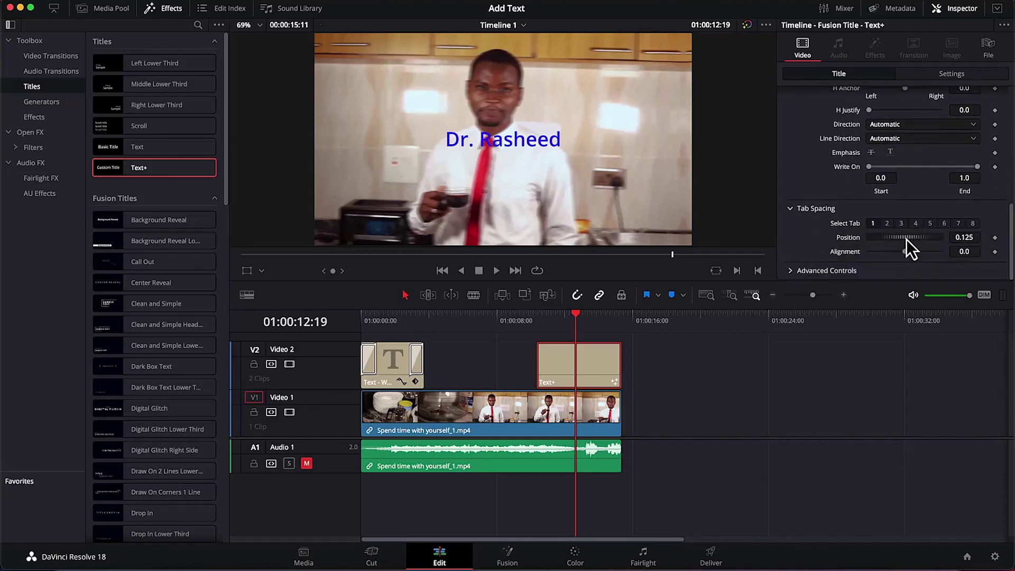
drag(906, 239, 905, 239)
scroll(855, 193, up, 3)
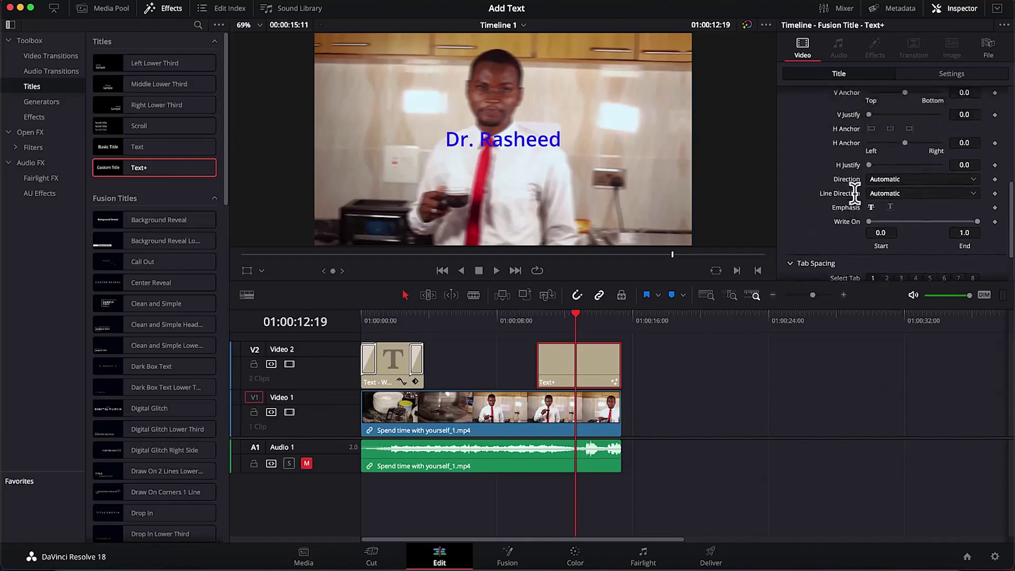
Step: Examine the Text+ title's Advanced Controls, including kerning, ligatures and manual positioning
scroll(855, 193, down, 3)
click(790, 273)
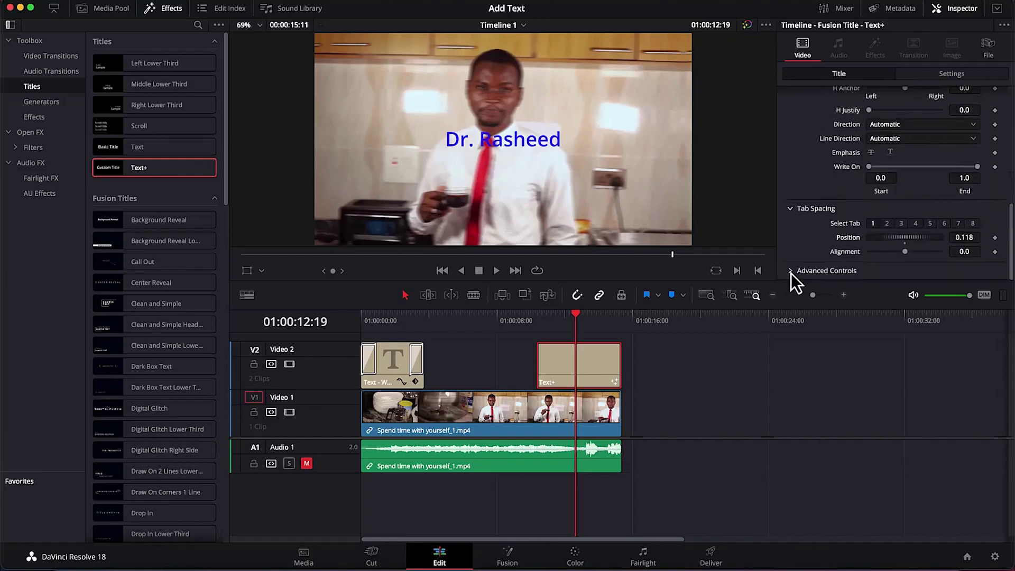
scroll(790, 273, down, 5)
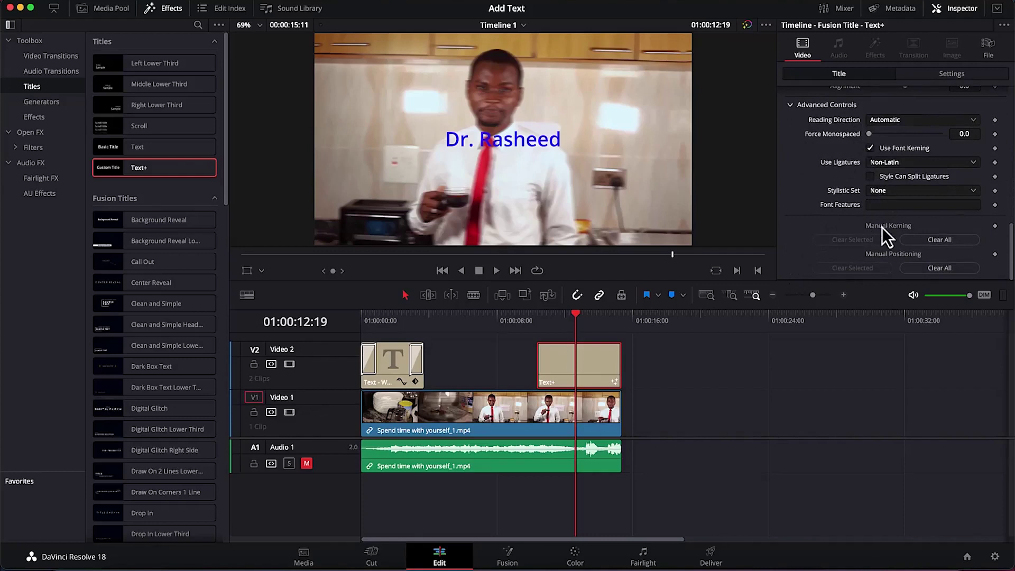
scroll(882, 242, up, 8)
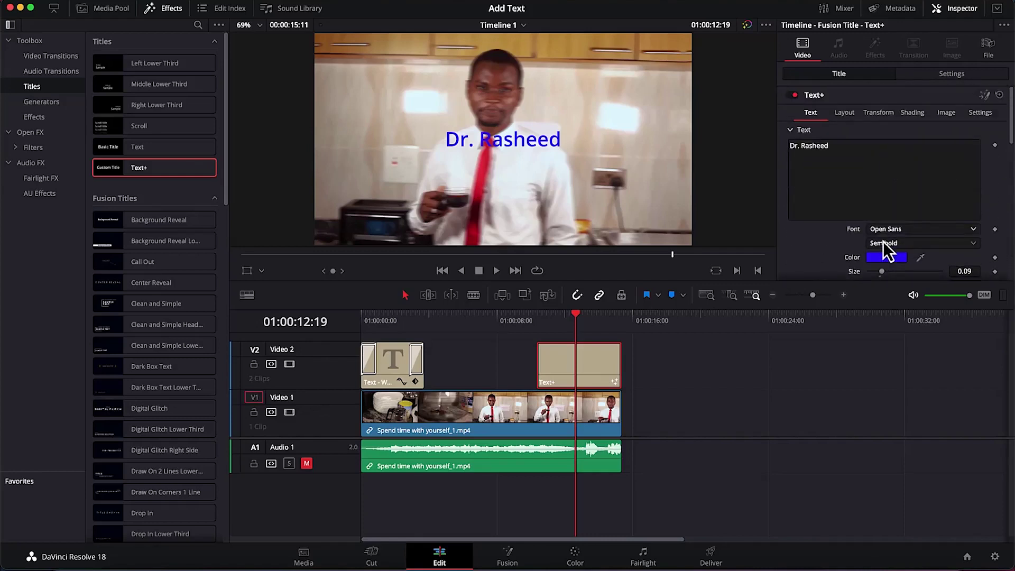
Step: Try rotating the Text+ title's layout to X -23.5, Y -31.3 and Z -5.2
click(845, 112)
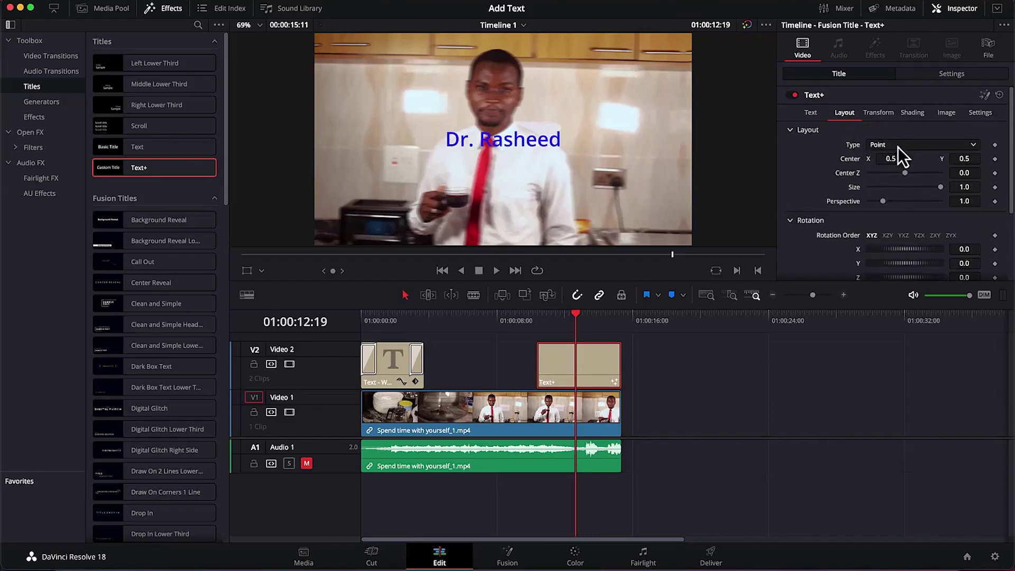
click(959, 148)
click(956, 148)
scroll(925, 230, down, 2)
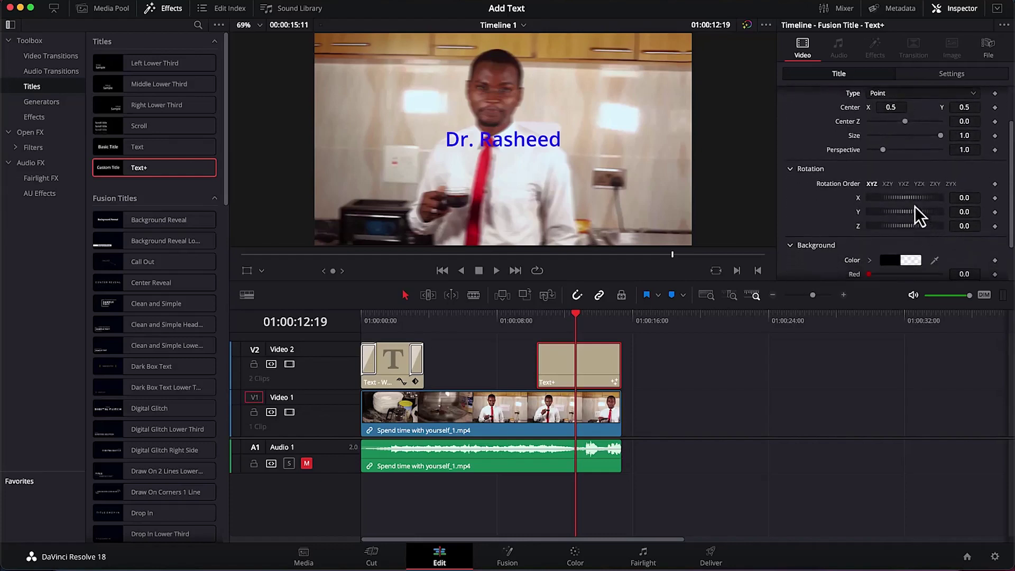
drag(909, 198, 903, 228)
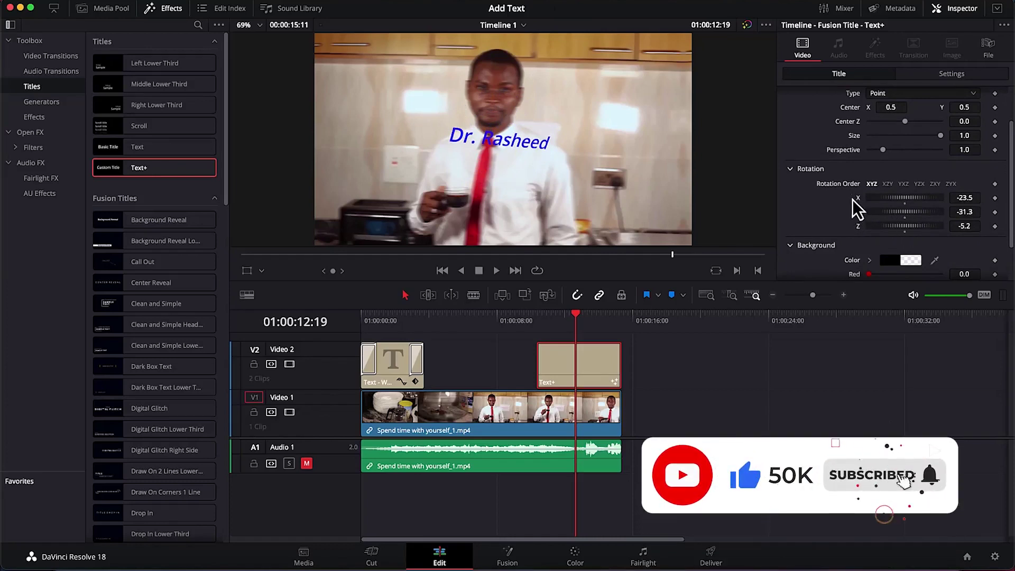
Step: Reset the Text+ title's X, Y and Z rotation to 0.0
double_click(856, 199)
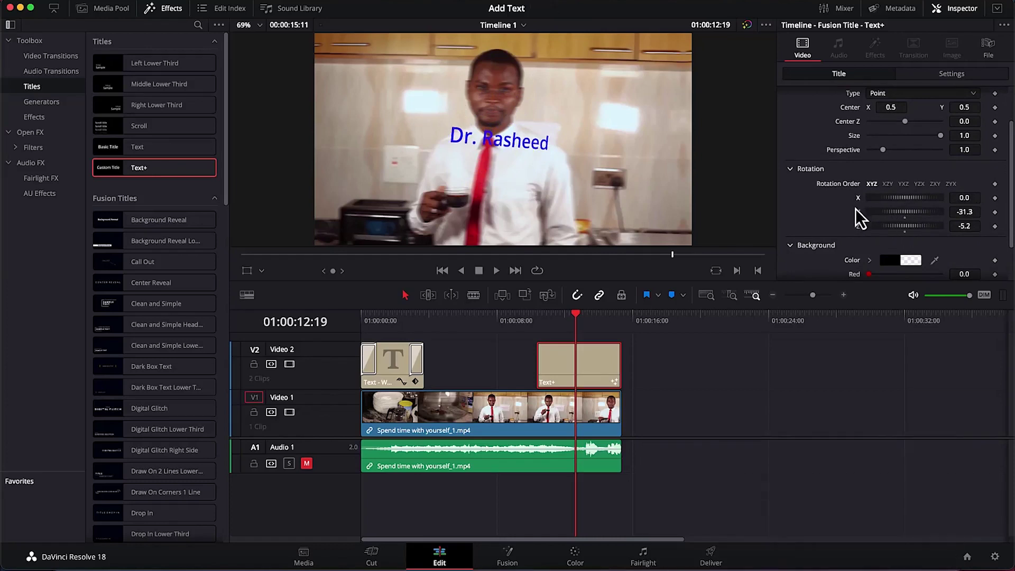
double_click(857, 212)
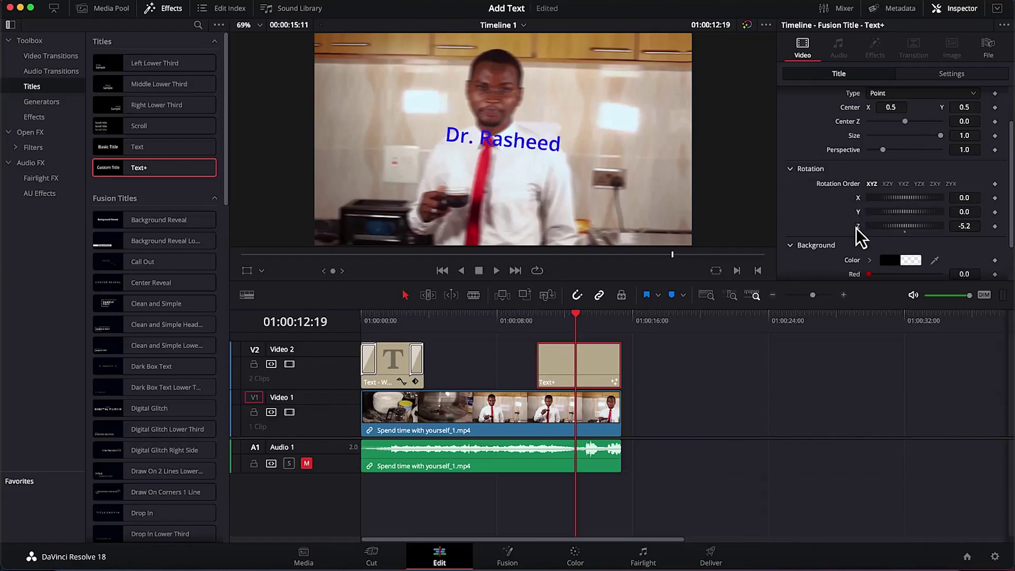
double_click(856, 227)
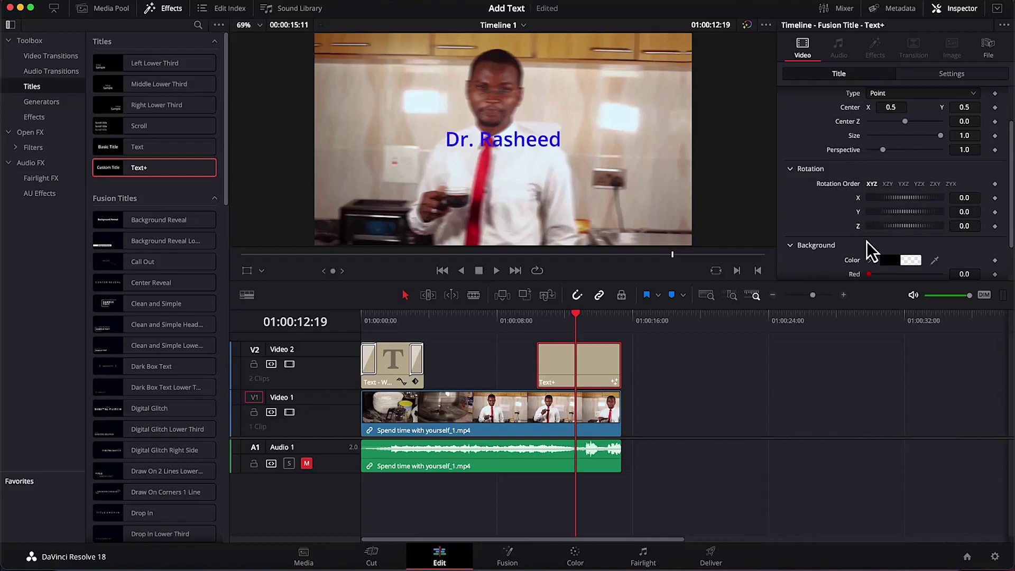
Step: Examine the background color and alpha settings in the Text+ title's layout
scroll(867, 242, down, 2)
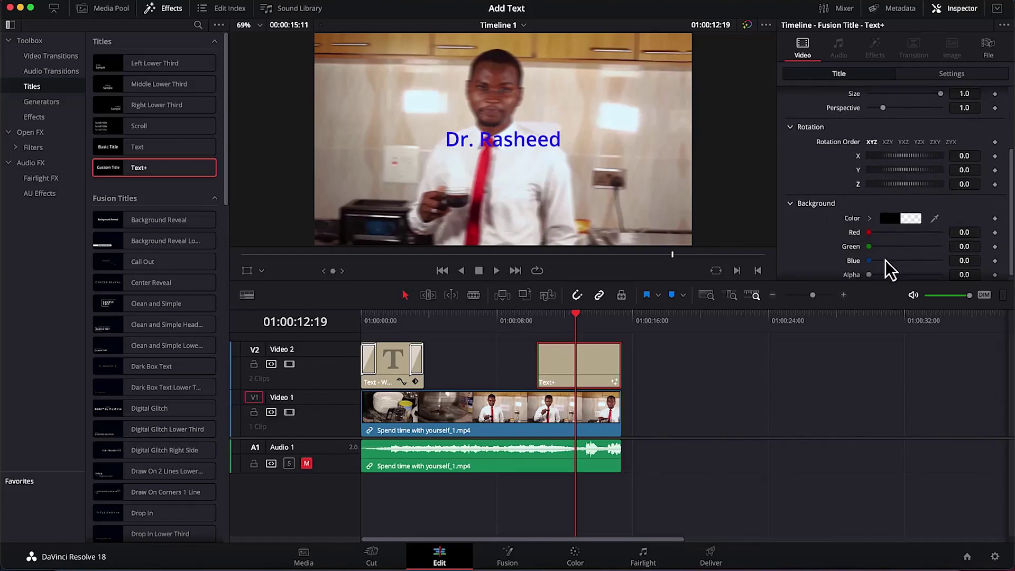
scroll(886, 260, down, 1)
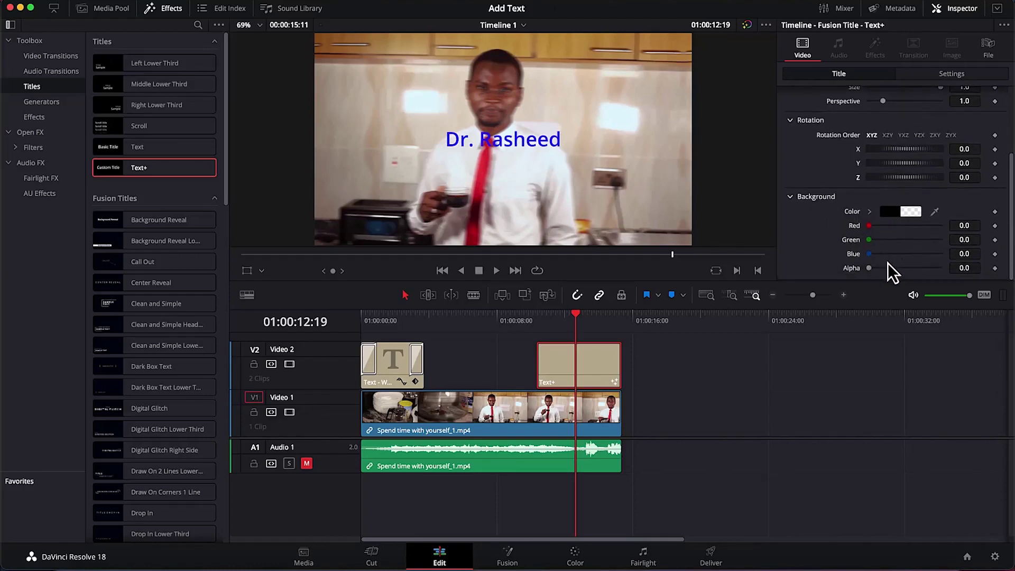
scroll(888, 262, up, 3)
scroll(888, 263, down, 3)
scroll(887, 263, up, 6)
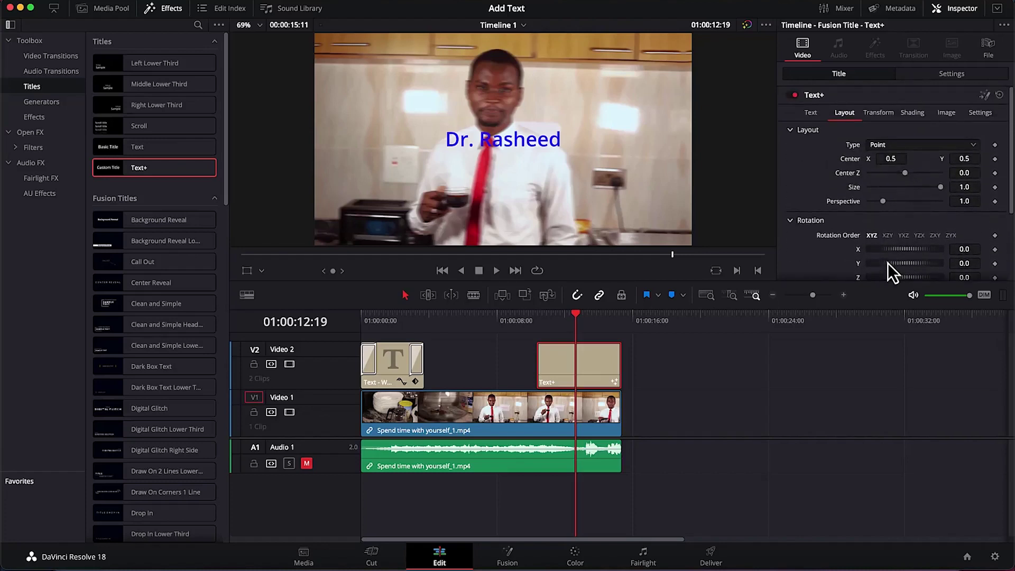
Step: Reduce the Text+ title's character size to X 0.748 and Y 0.787 in its transform settings
click(879, 114)
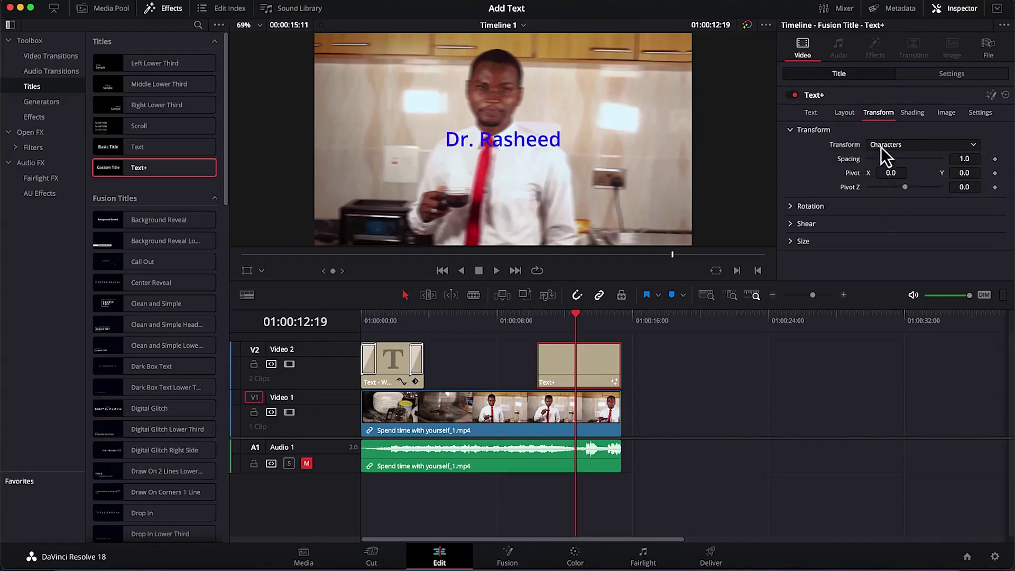
click(790, 206)
scroll(798, 233, down, 2)
click(787, 255)
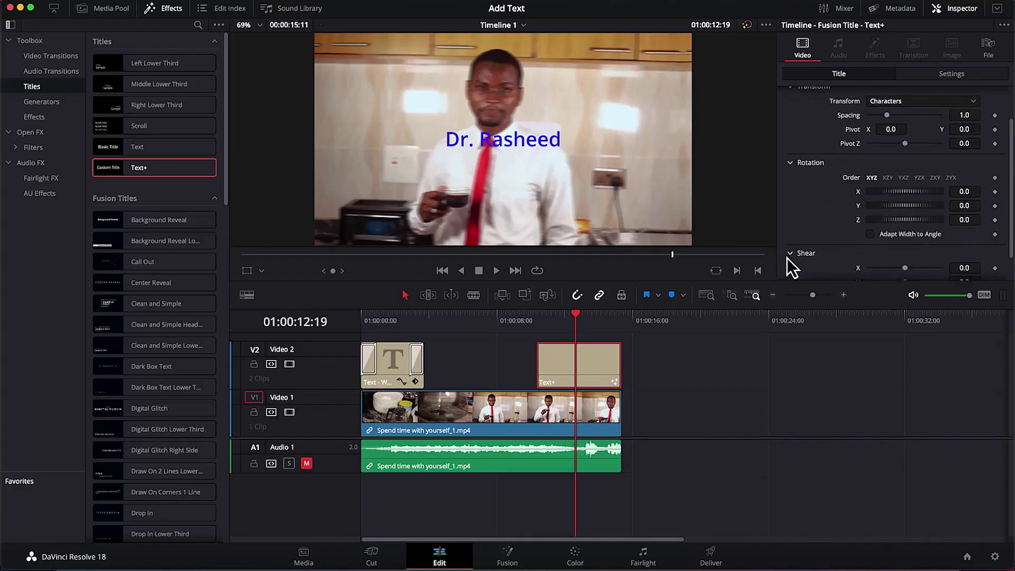
scroll(787, 258, down, 1)
click(792, 271)
scroll(791, 270, down, 1)
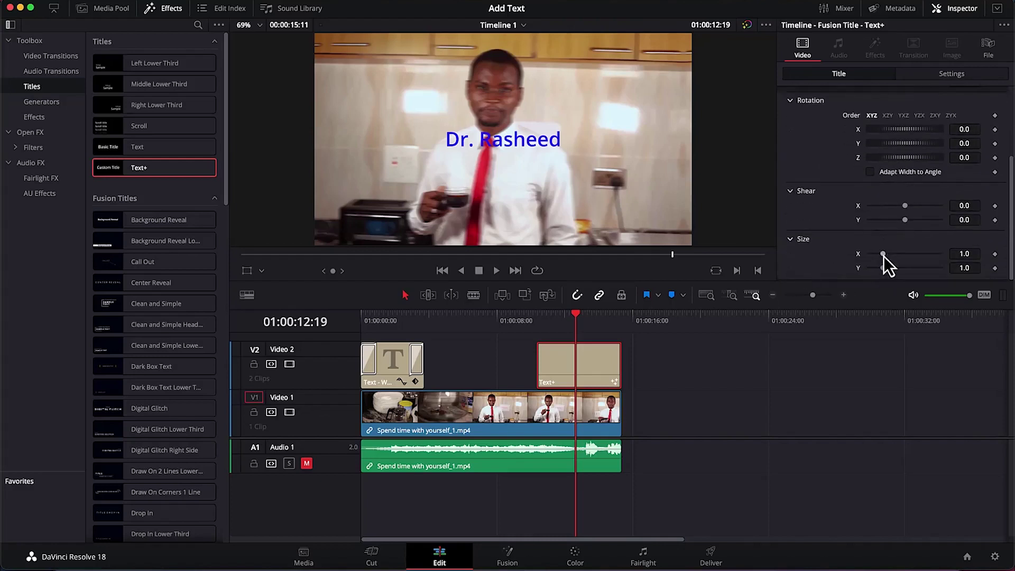
mouse_move(883, 256)
mouse_down()
mouse_move(898, 253)
mouse_move(879, 253)
mouse_move(901, 270)
mouse_move(880, 271)
mouse_up()
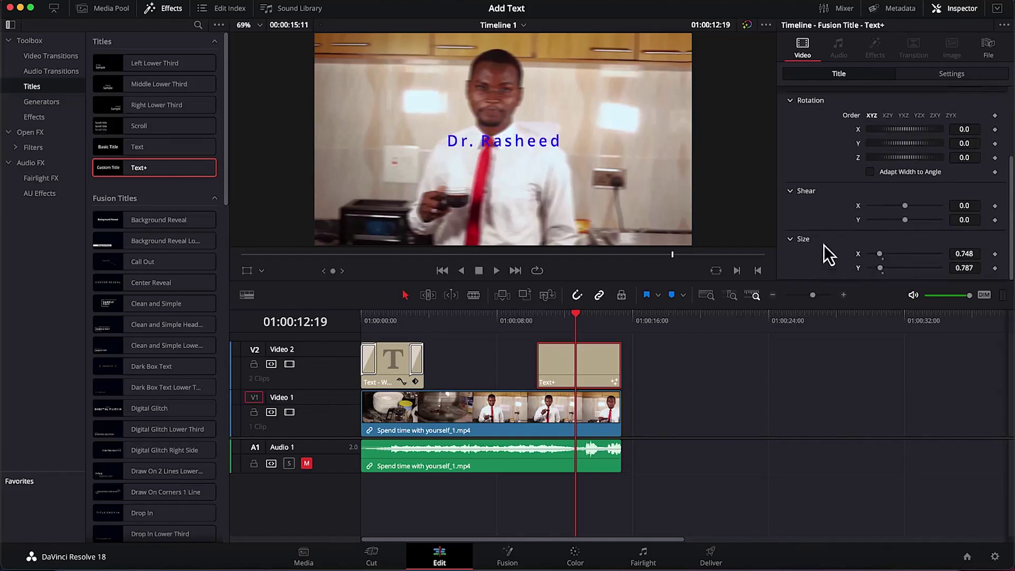
scroll(896, 139, up, 5)
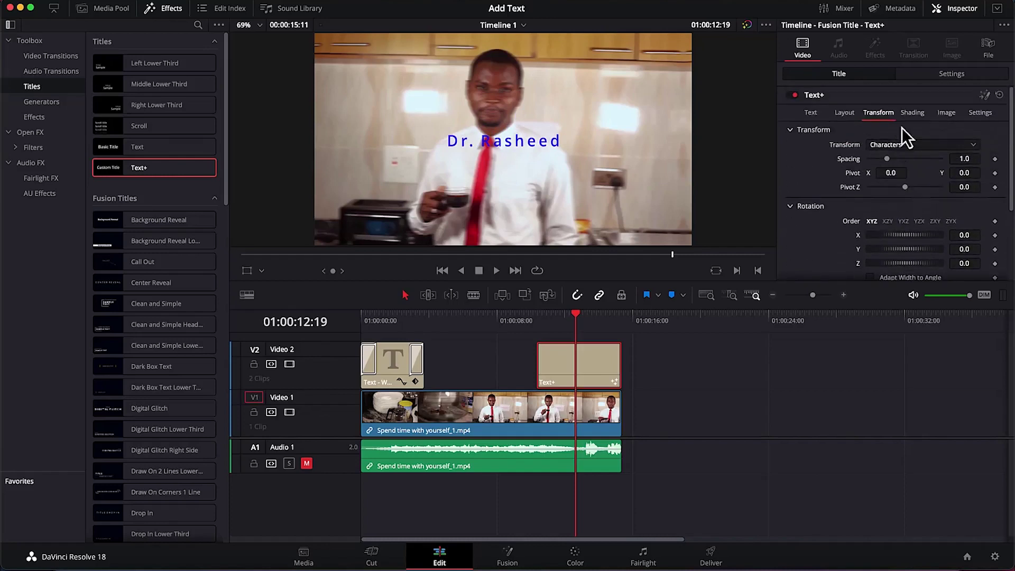
Step: Examine the Text+ title's shading elements, image properties and mask and motion blur settings
click(913, 113)
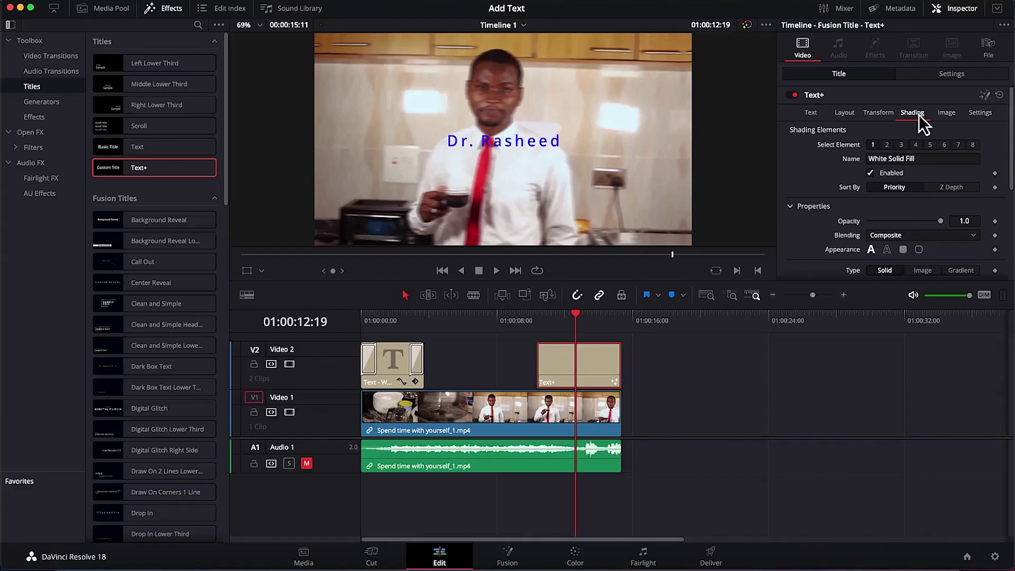
scroll(890, 168, down, 5)
scroll(890, 167, down, 2)
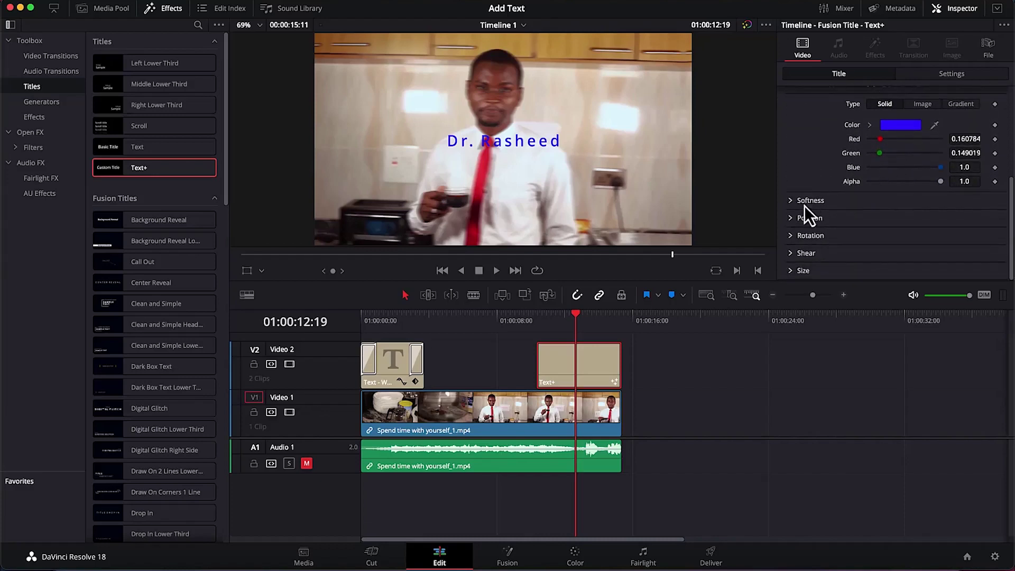
scroll(831, 207, up, 6)
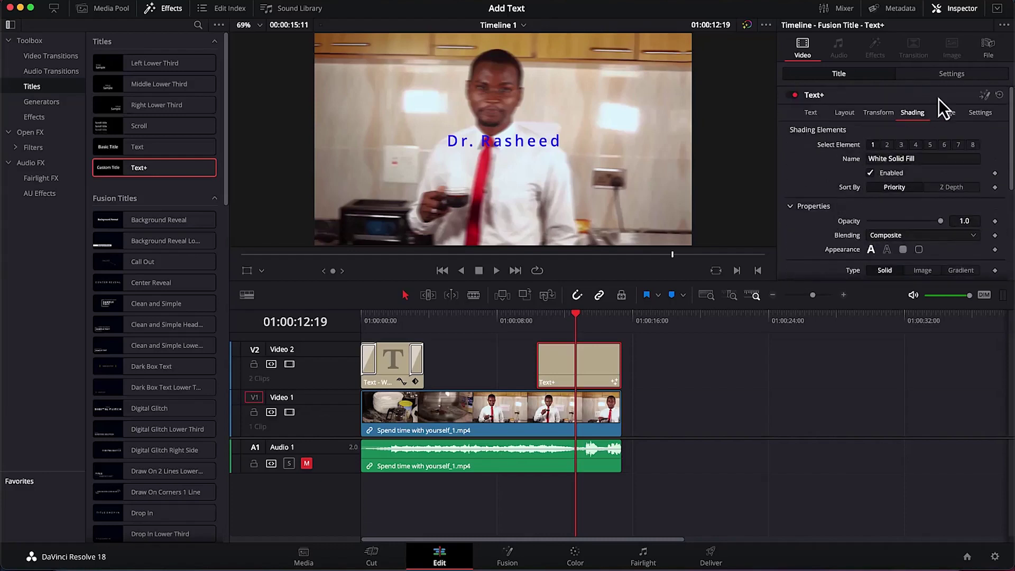
click(946, 112)
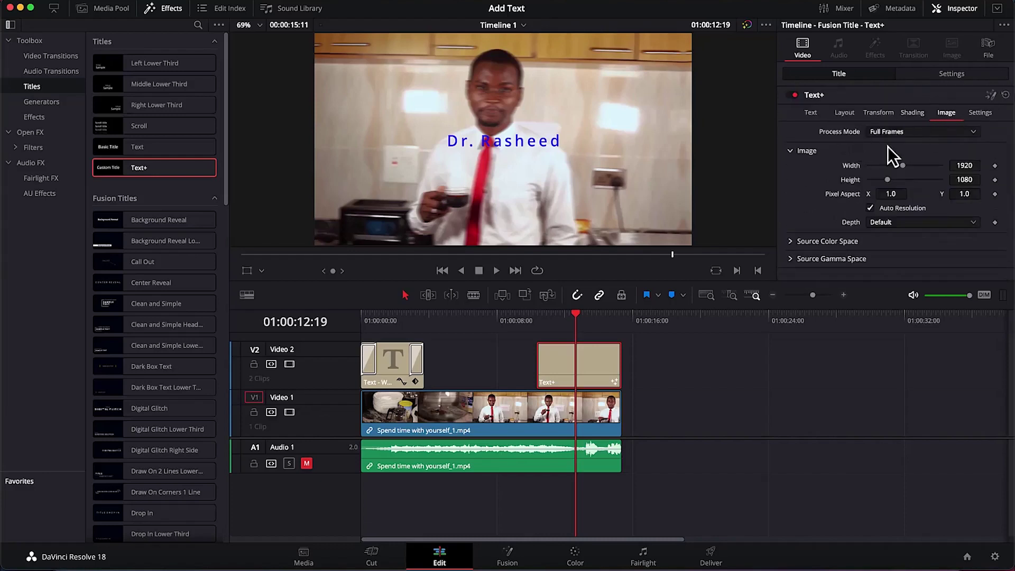
click(978, 114)
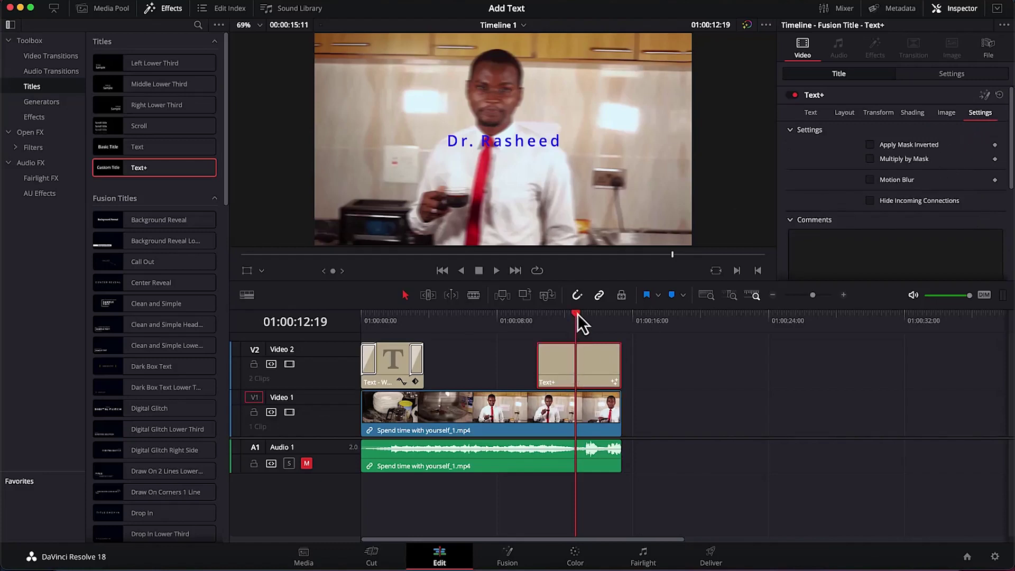
Step: Add the Fusion Cross Dissolve transition to the start of the Text+ title on Video 2
click(52, 58)
scroll(145, 187, down, 5)
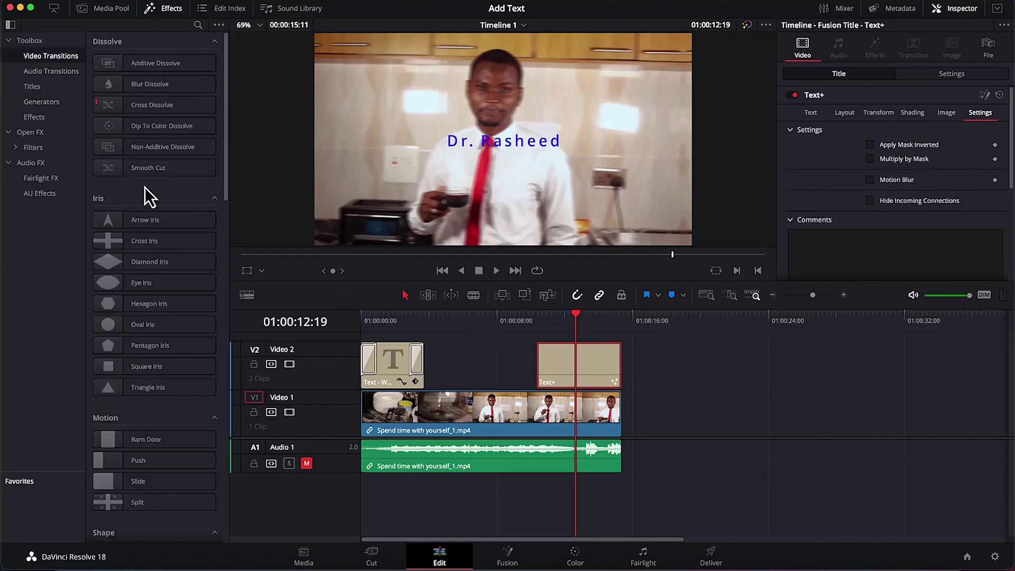
scroll(145, 188, down, 12)
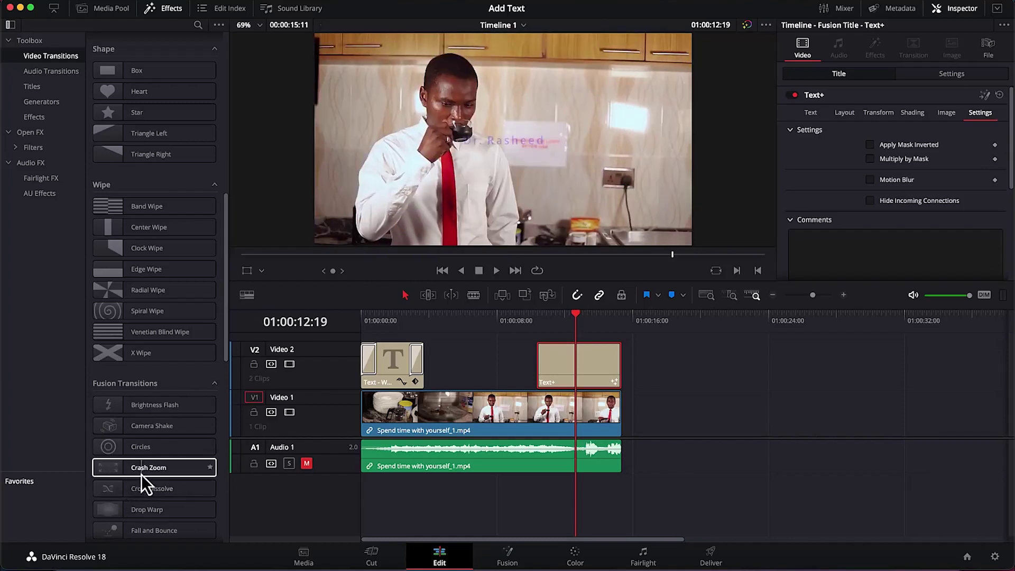
click(141, 475)
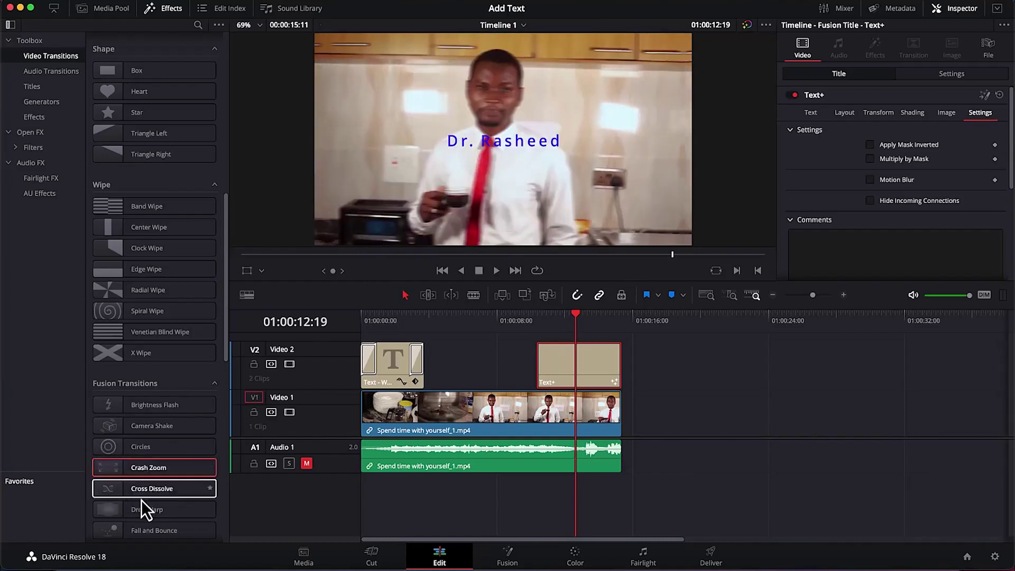
scroll(149, 465, down, 3)
drag(139, 421, 580, 377)
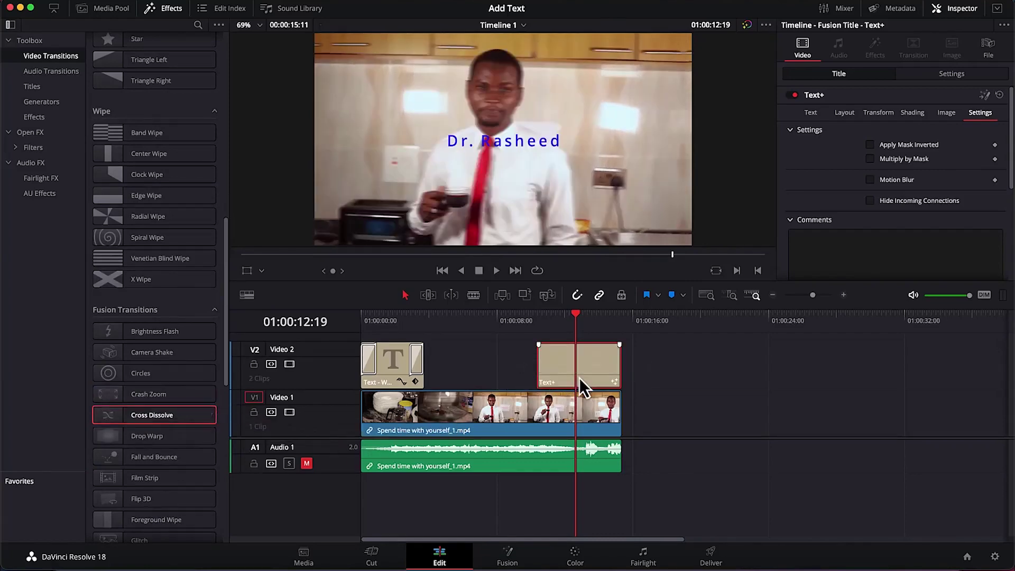
Step: Play the timeline from just before the Text+ title to review its opening transition
click(568, 316)
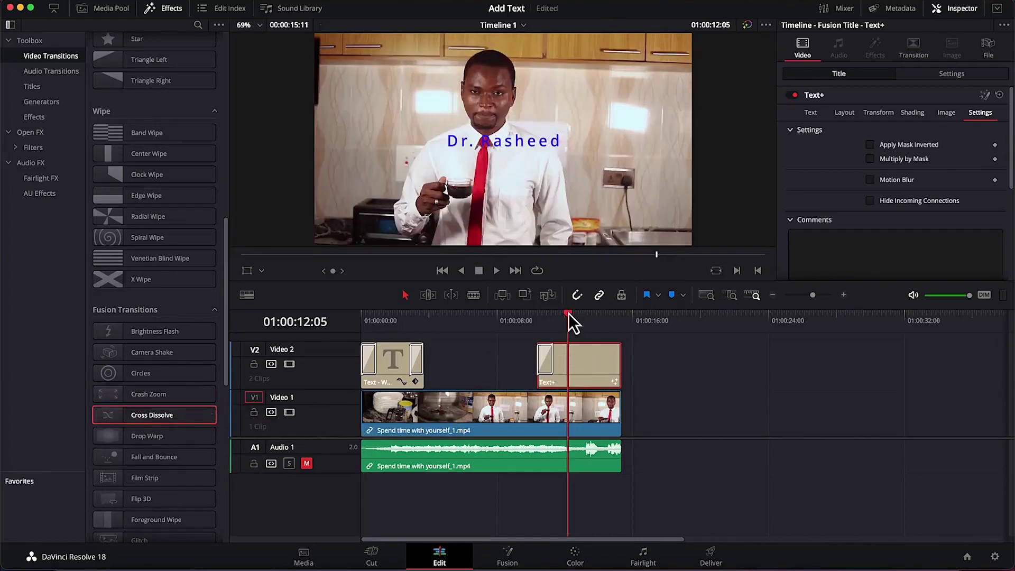
click(537, 313)
click(524, 313)
key(space)
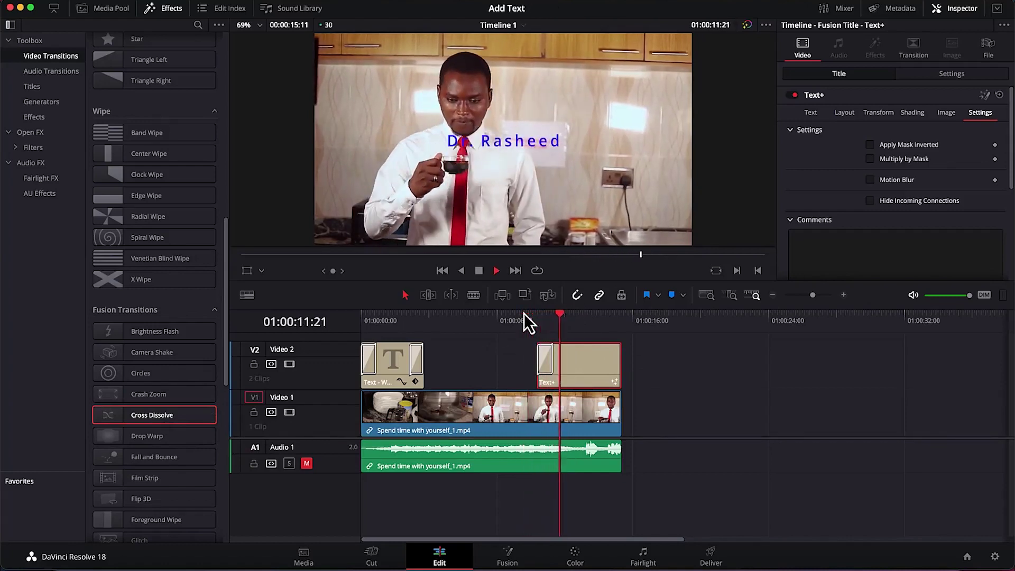
key(space)
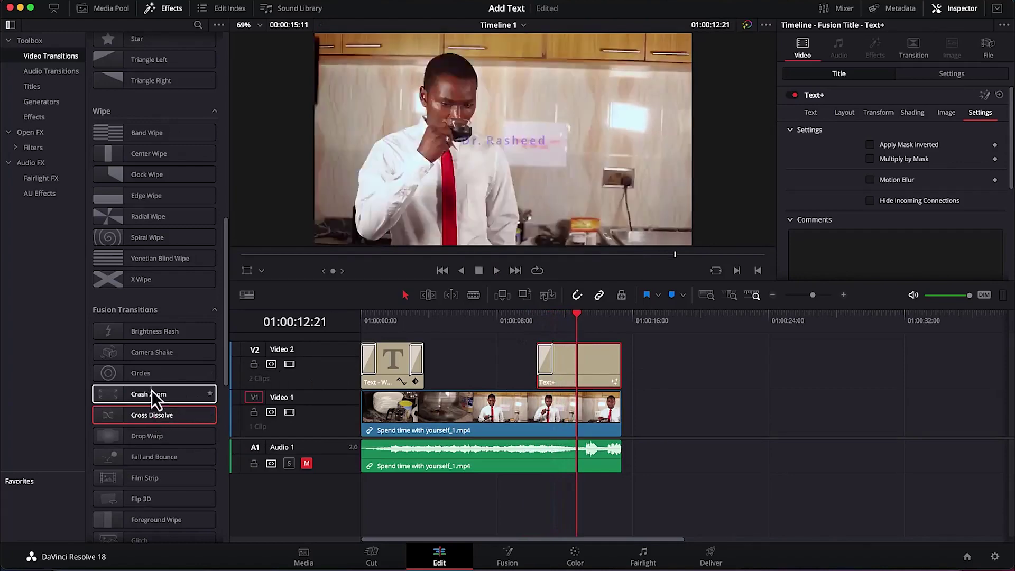
Step: Add the Fusion Cross Dissolve transition to the end of the Text+ title, play it through and save the project
drag(152, 415, 609, 362)
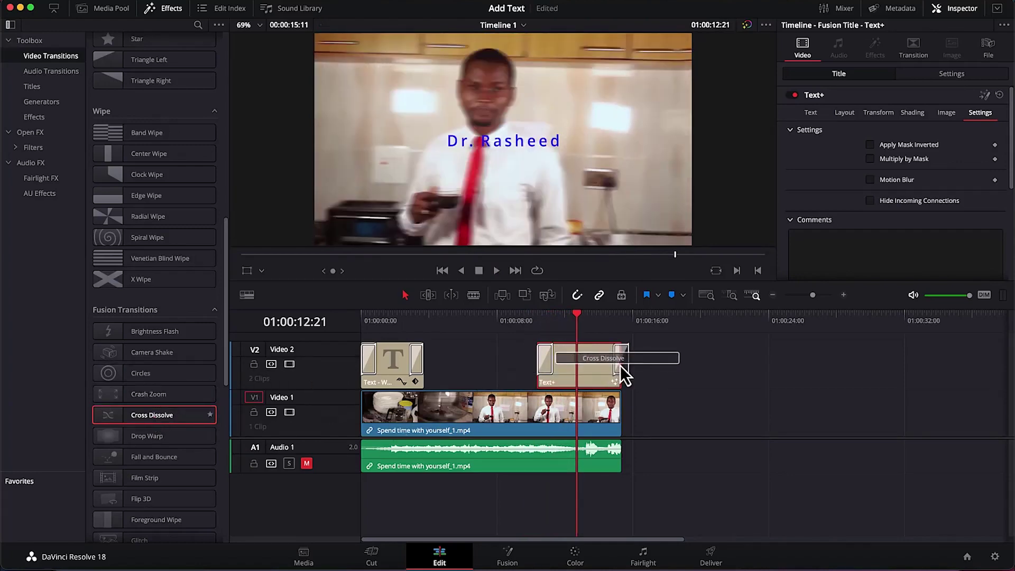
key(space)
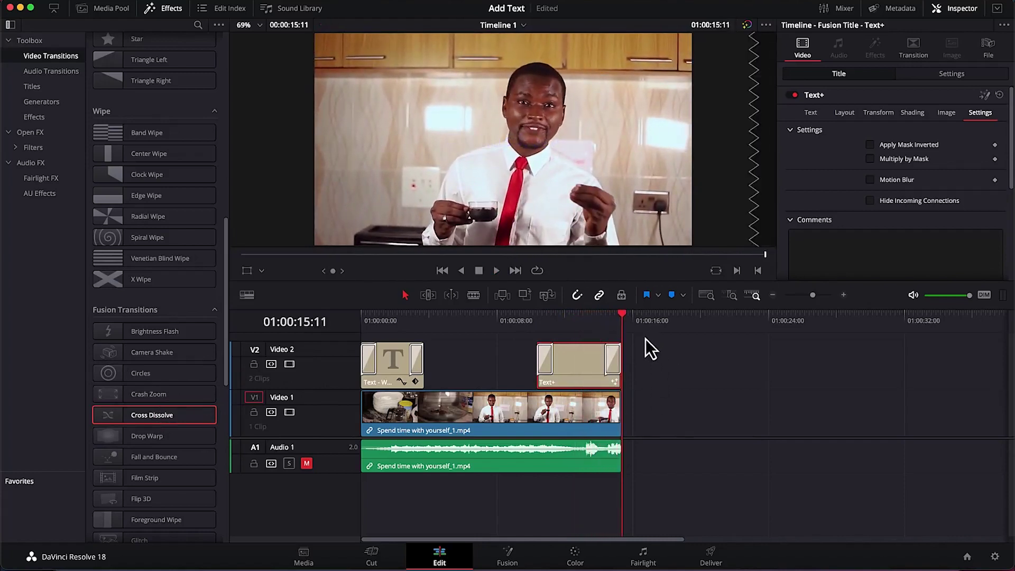
key(super+s)
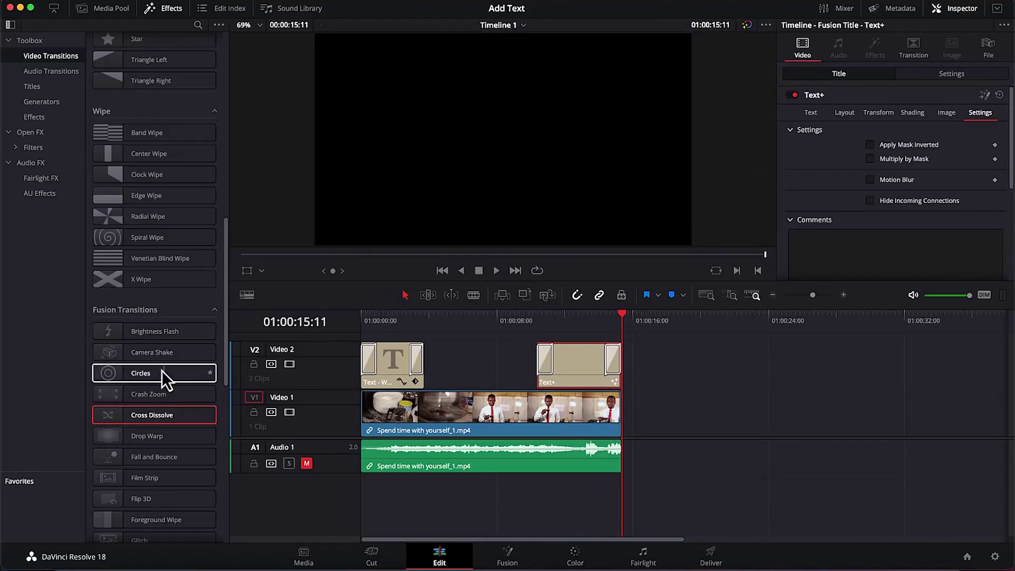
scroll(91, 313, down, 10)
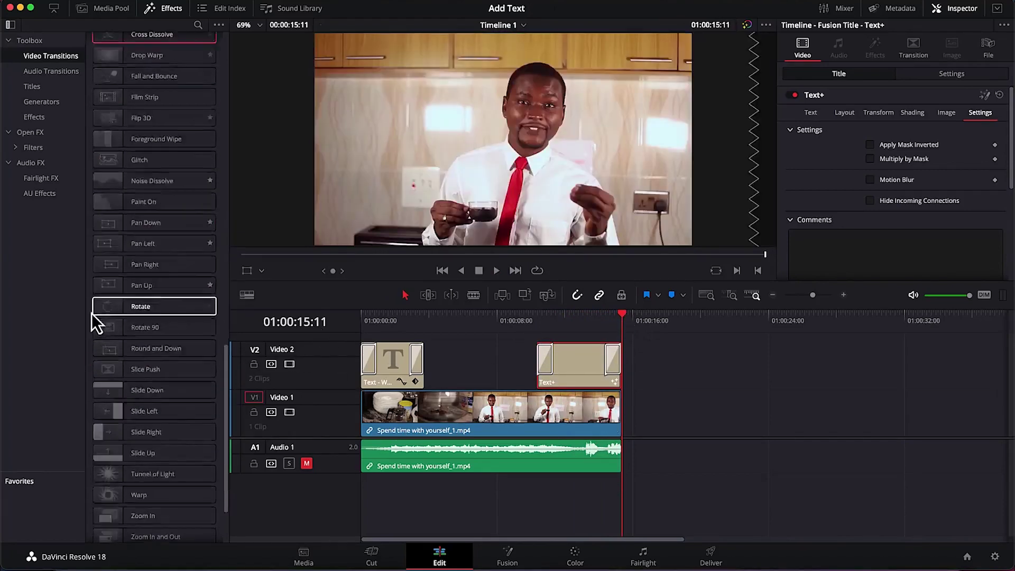
scroll(92, 313, up, 10)
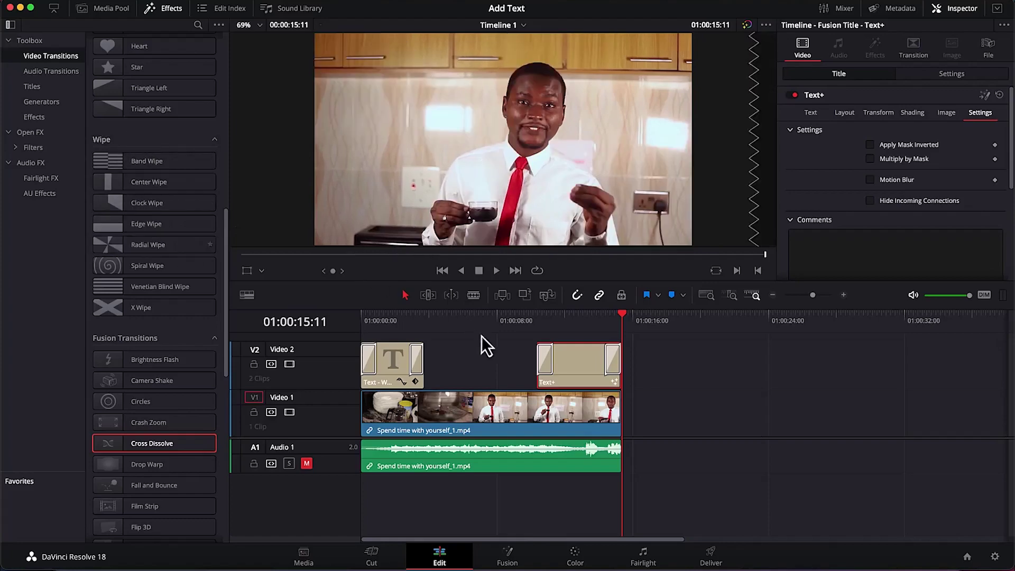
Step: Replace the Text+ title on Video 2 with a Slide From Center Line title starting at about 01:00:09:22
click(44, 85)
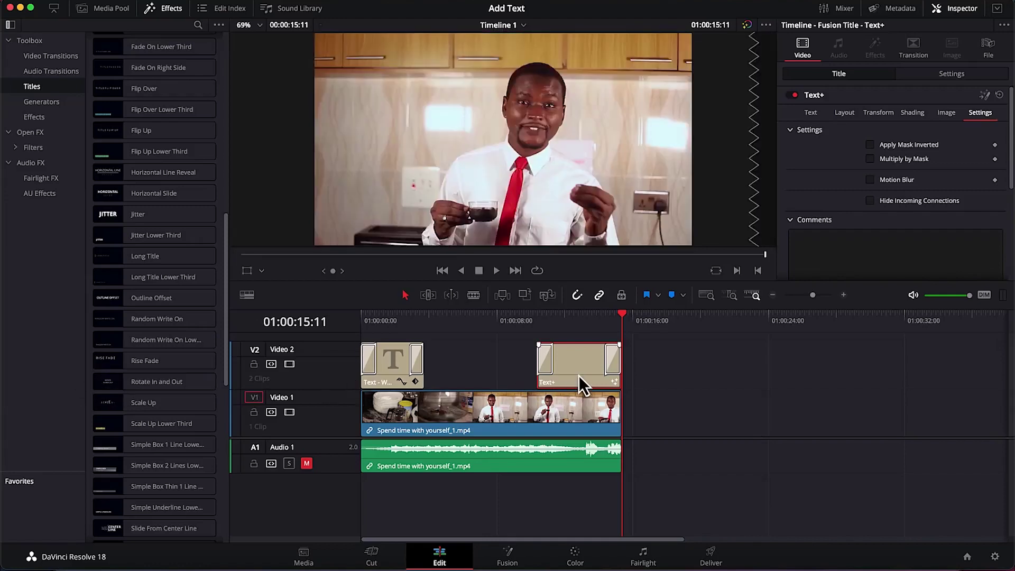
key(Delete)
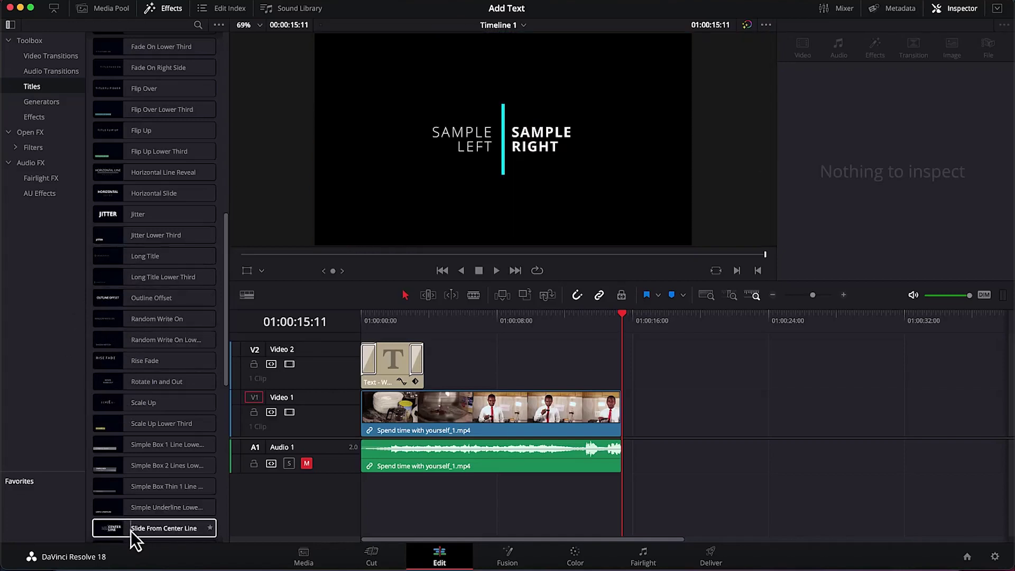
drag(132, 527, 525, 380)
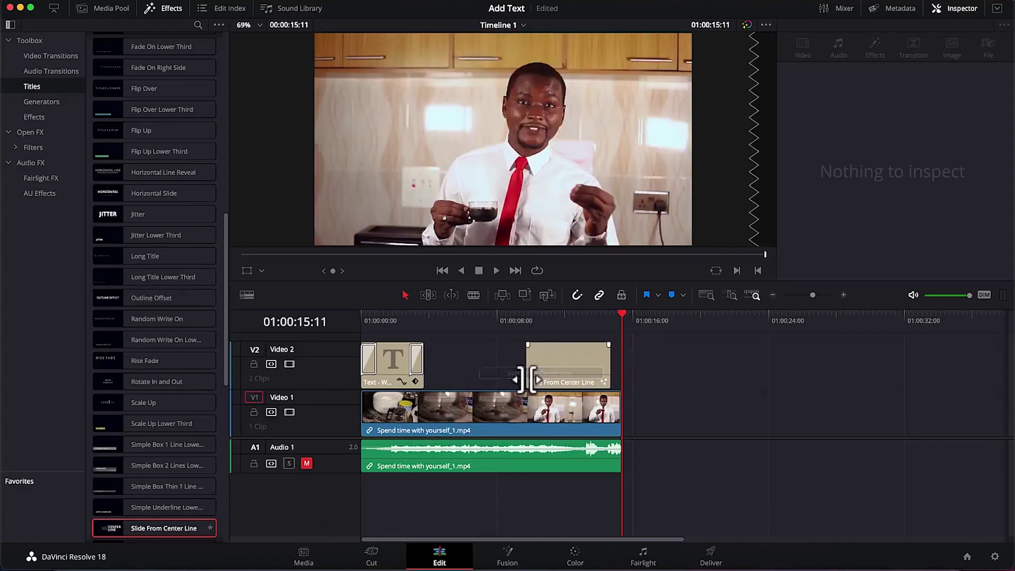
Step: Play back the Slide From Center Line title over the video to review its animation
drag(625, 314, 527, 308)
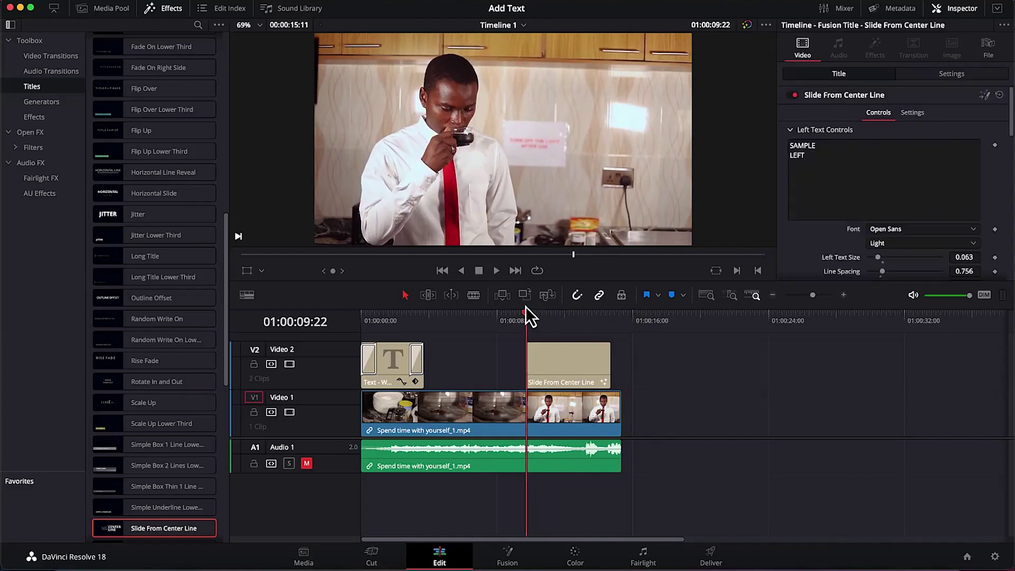
key(space)
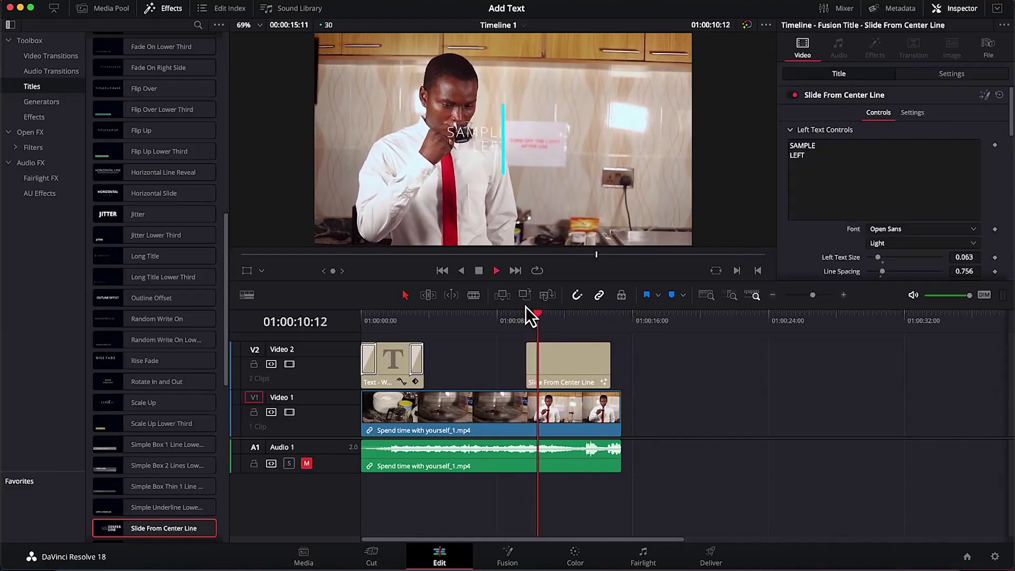
key(space)
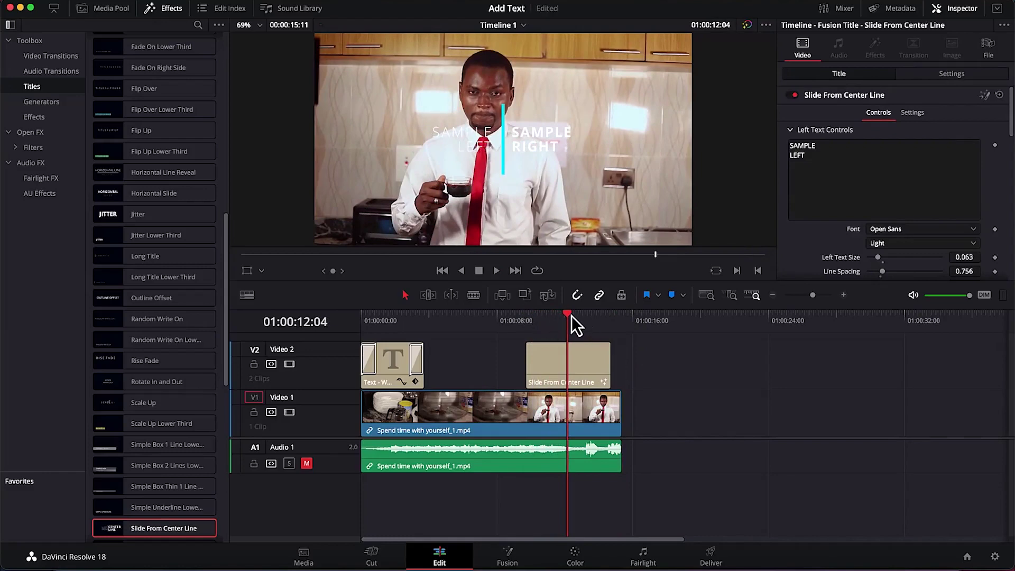
key(space)
drag(569, 317, 510, 313)
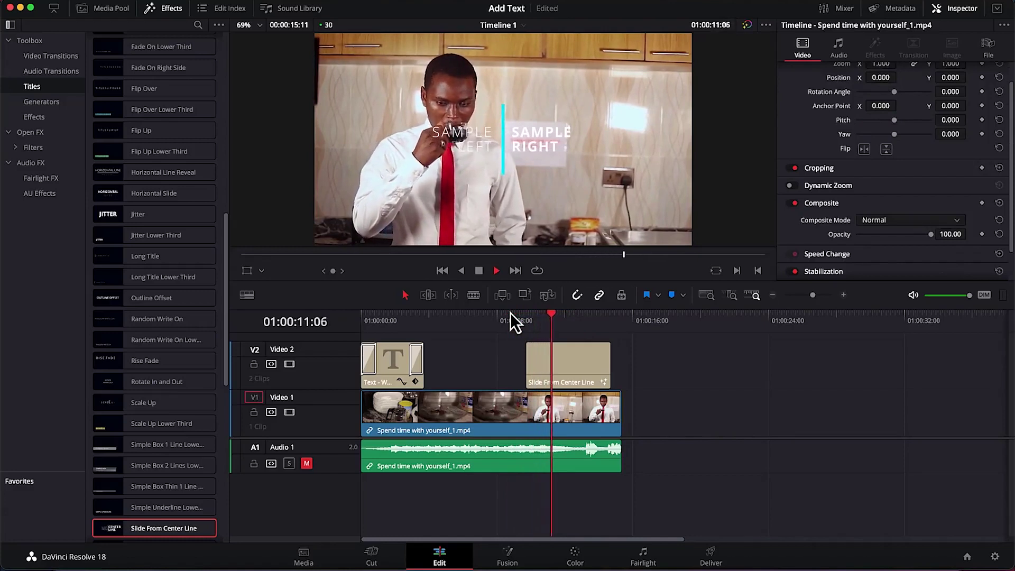
key(space)
Step: Replace the left text of the Slide From Center Line title with "EPIC" and "Mentorship" on two lines
click(568, 357)
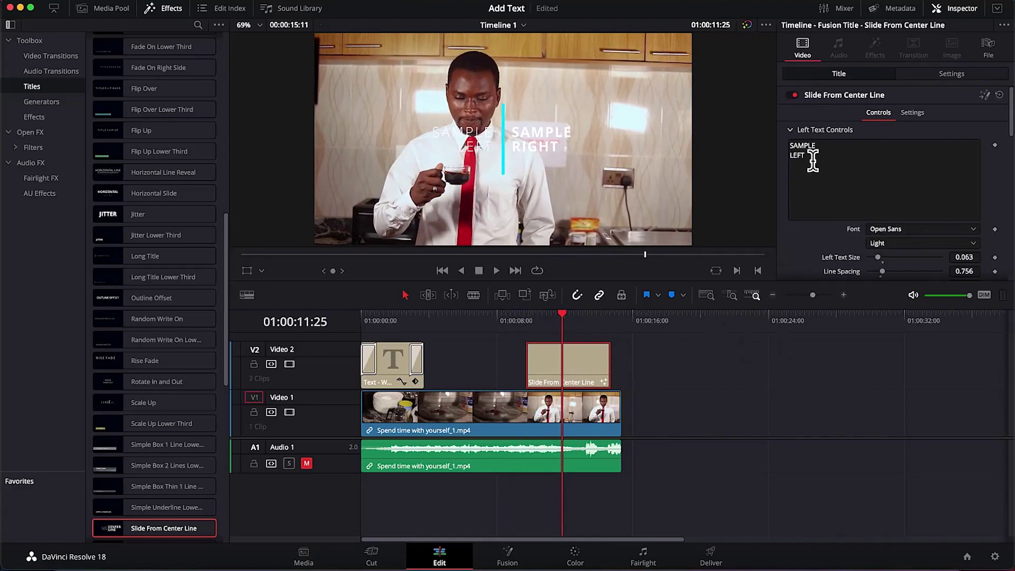
drag(808, 161, 775, 153)
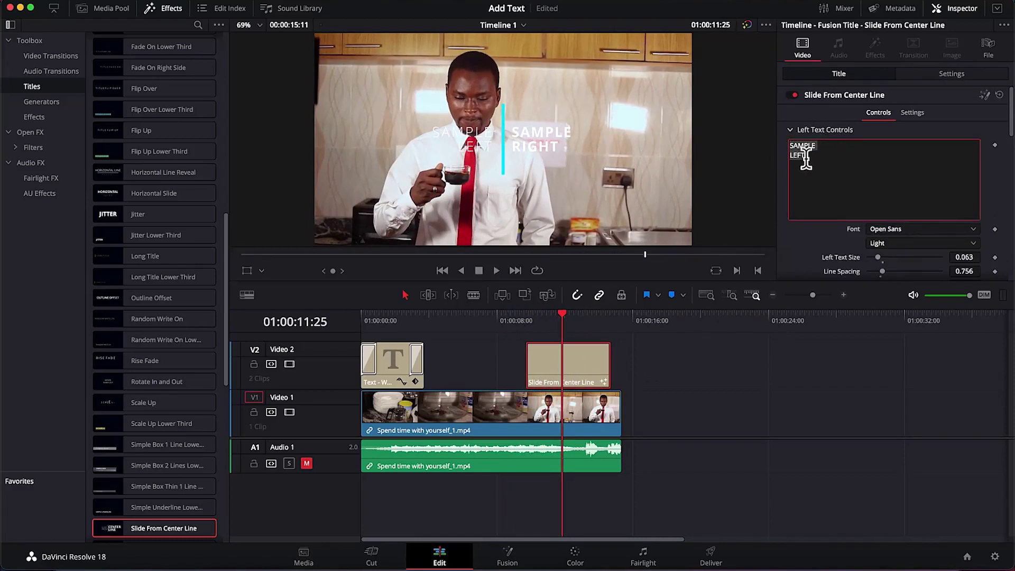
text(E)
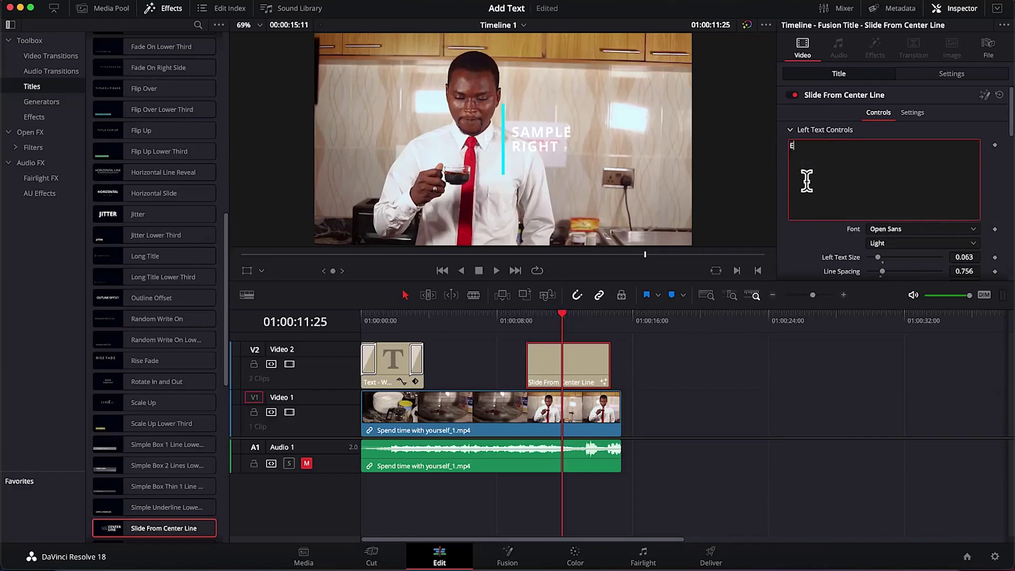
text(PIC Menotorship)
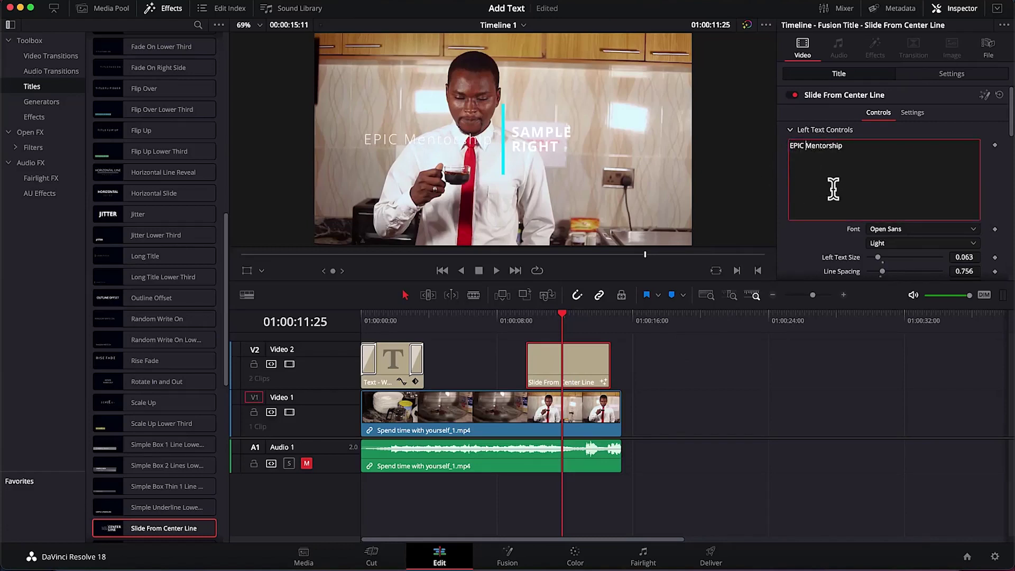
key(Return)
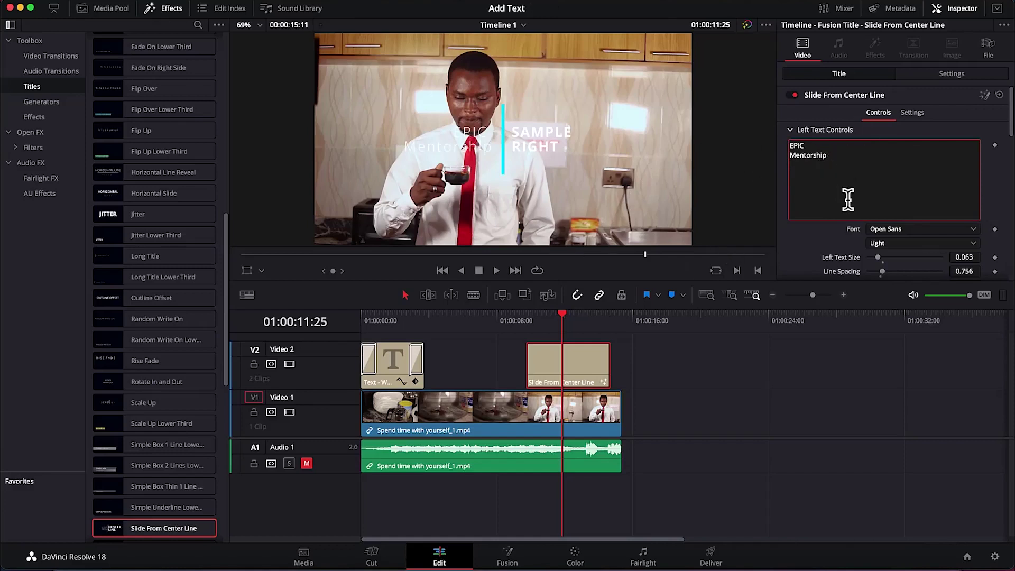
Step: Replace the right text of the Slide From Center Line title with "Glaring" and "ideas" on two lines
scroll(848, 199, down, 10)
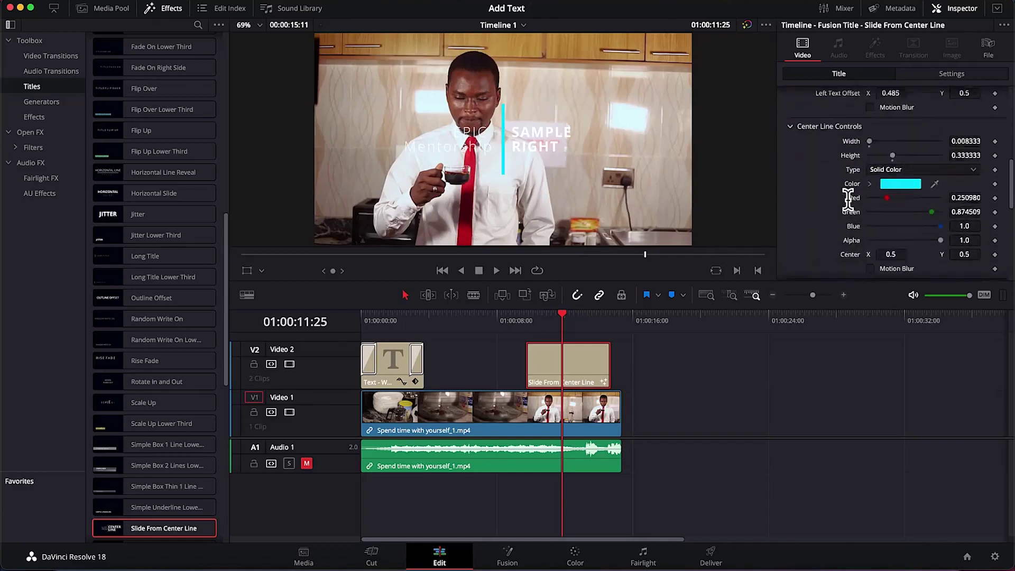
scroll(847, 199, down, 6)
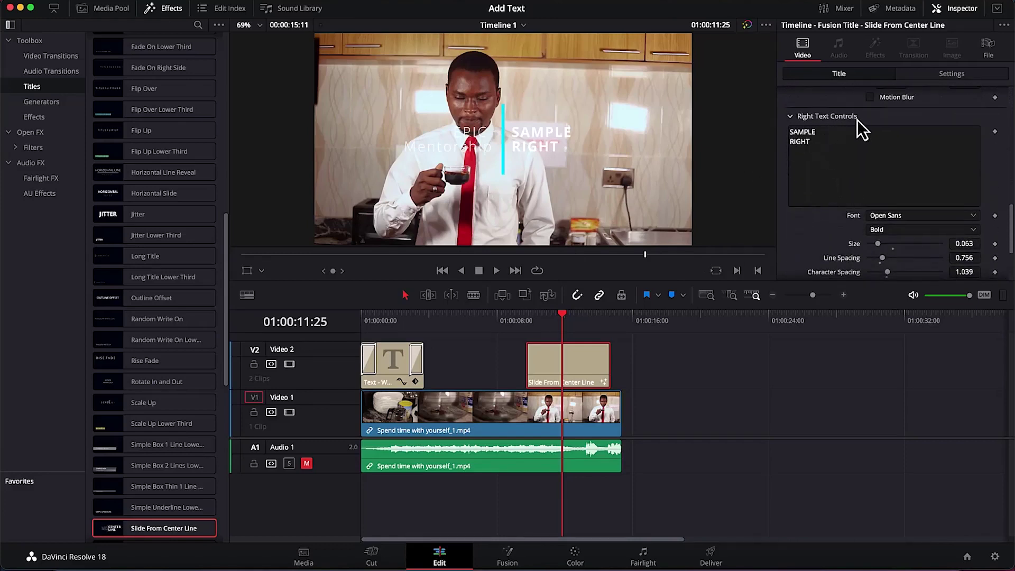
click(816, 139)
key(BackSpace)
key(BackSpace)
key(BackSpace)
key(BackSpace)
key(BackSpace)
key(BackSpace)
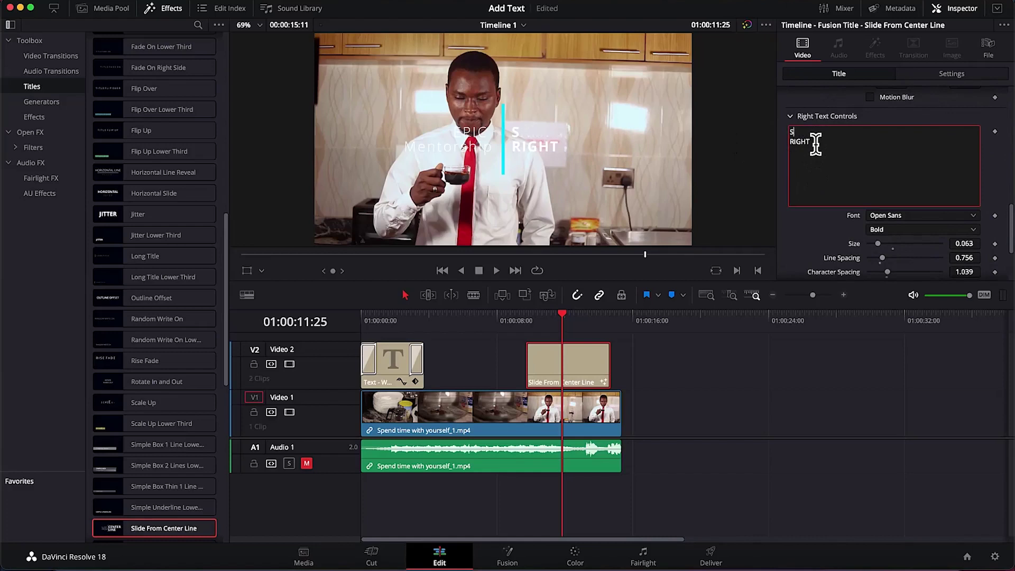
text(Glaring)
click(816, 143)
key(BackSpace)
key(BackSpace)
key(BackSpace)
key(BackSpace)
key(BackSpace)
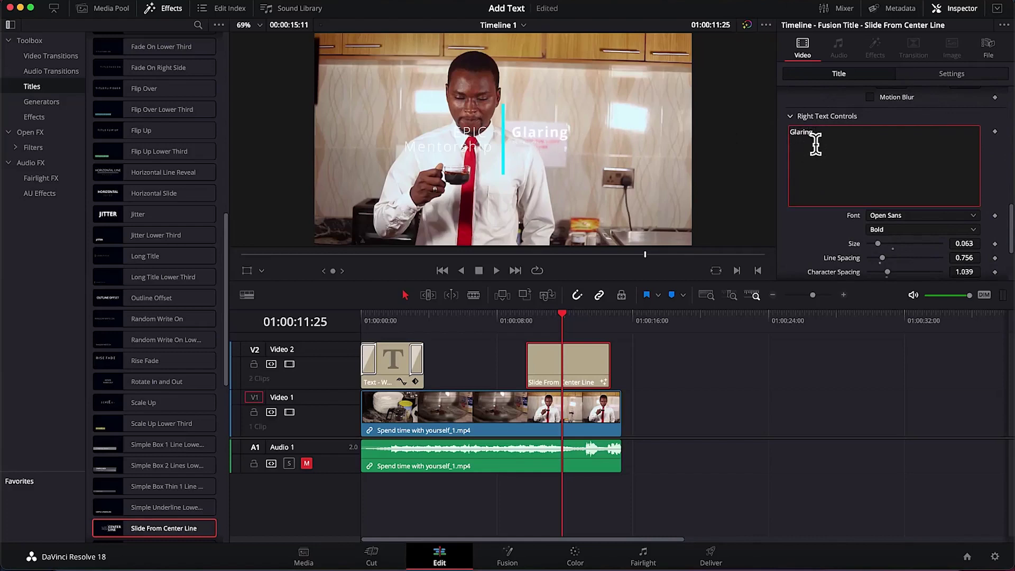
text(ideas)
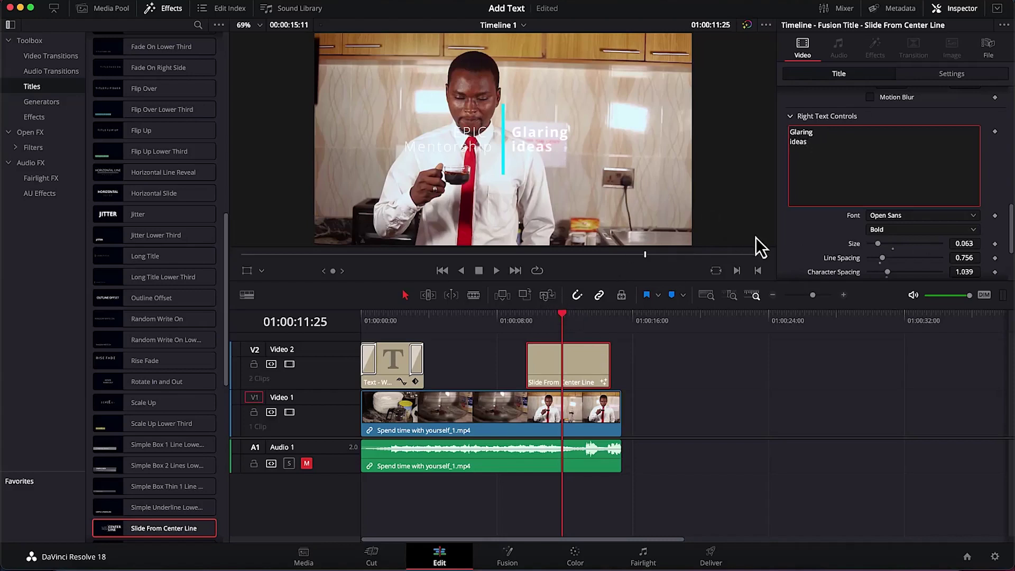
Step: Set the right text colour to blue-violet, about red 0.42, green 0.42 and blue 1.0
scroll(799, 226, down, 5)
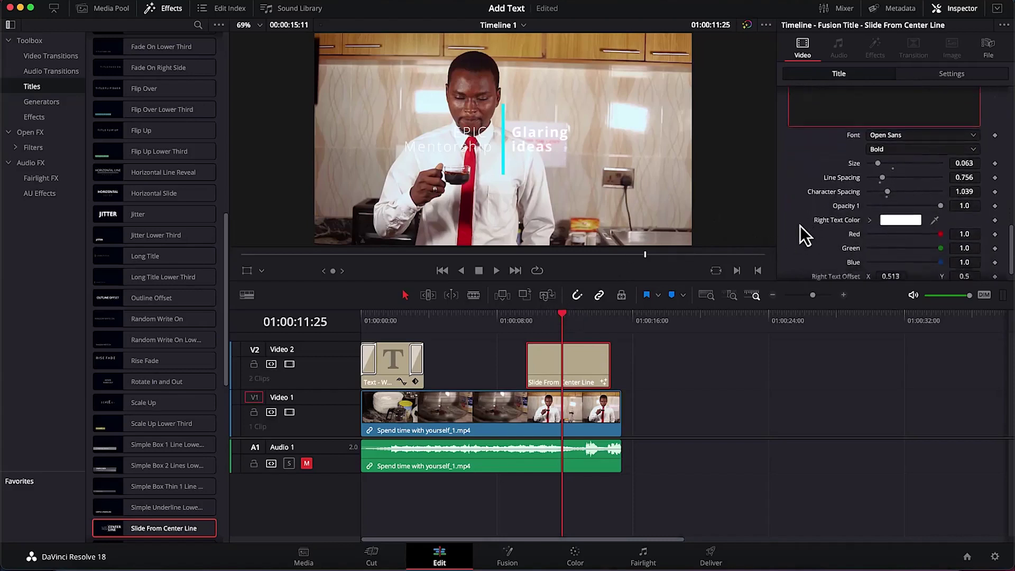
scroll(799, 225, up, 1)
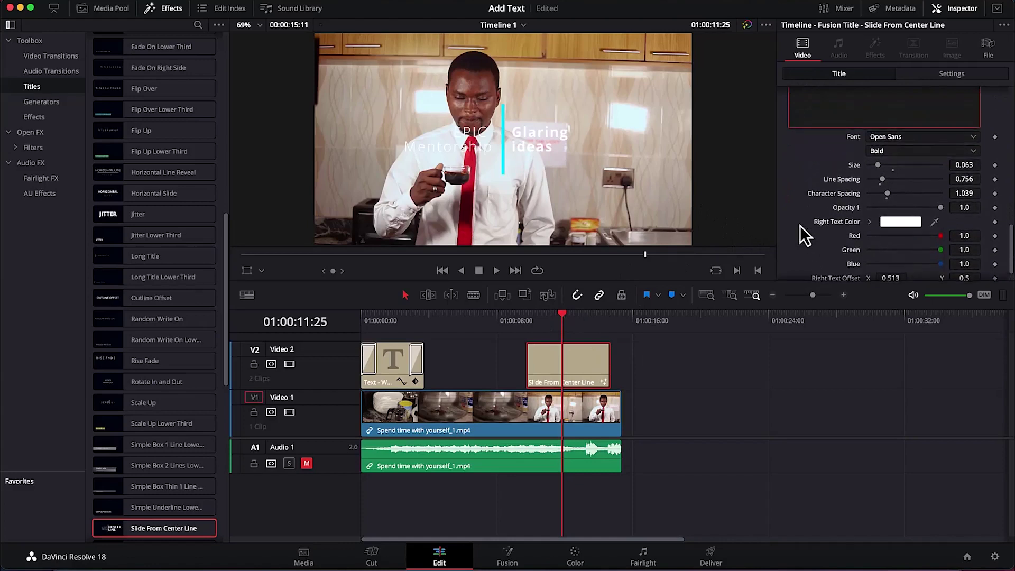
click(912, 222)
click(339, 164)
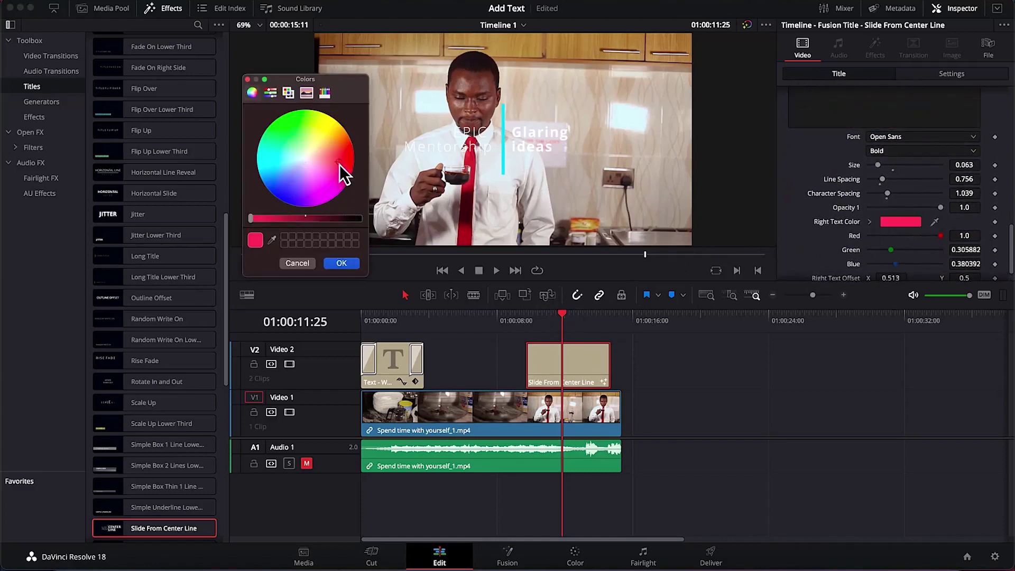
click(296, 191)
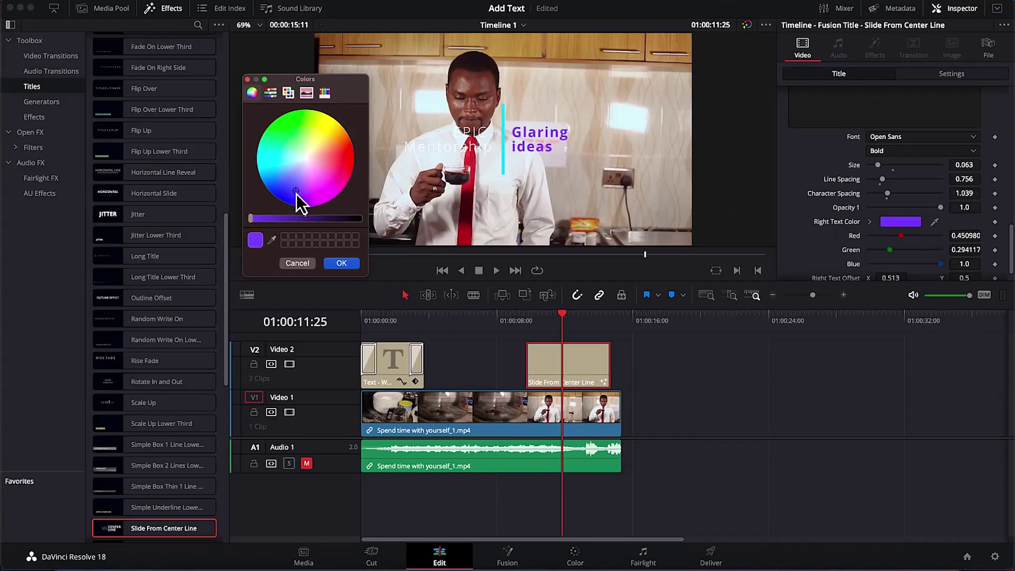
drag(296, 194, 291, 185)
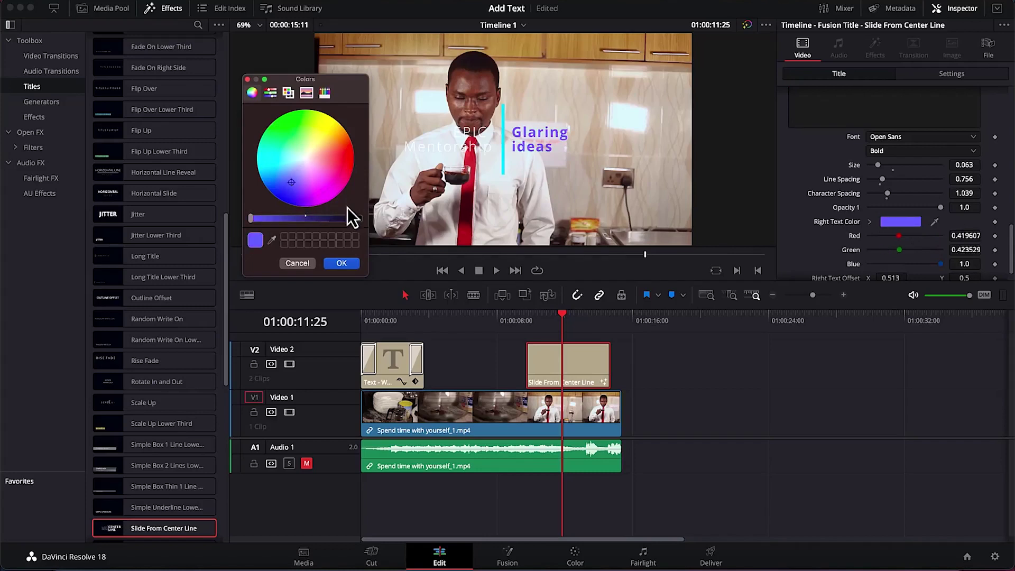
click(339, 264)
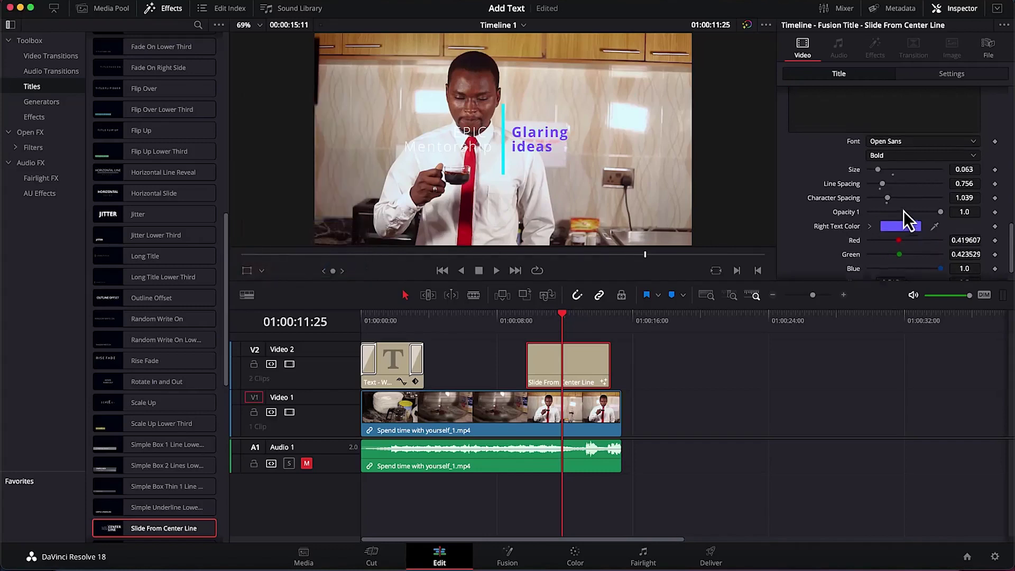
Step: Try several colours on the left text and apply a sky blue, about red 0.08, green 0.66 and blue 1.0
scroll(903, 211, up, 5)
scroll(903, 211, up, 6)
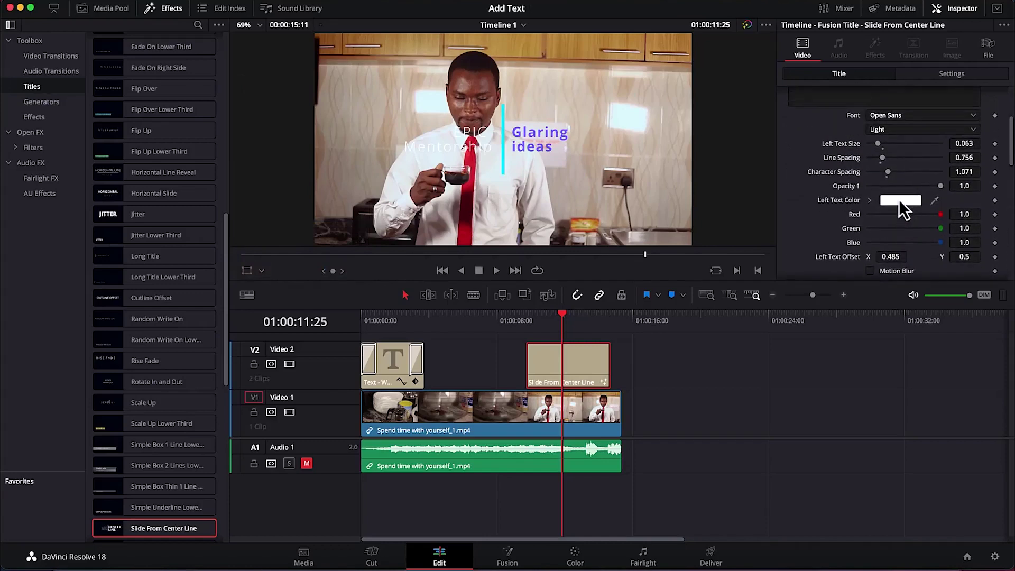
click(898, 200)
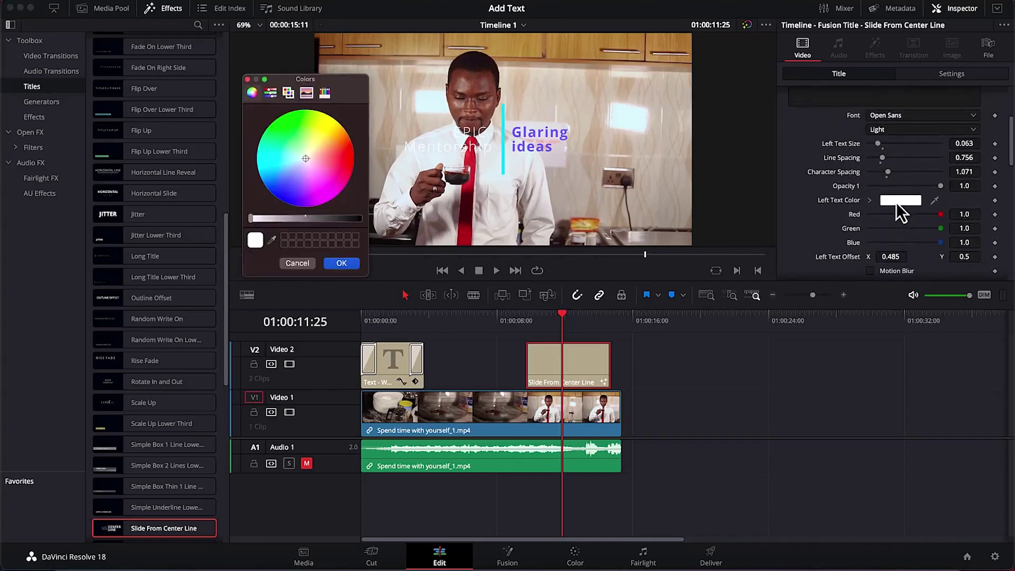
click(336, 126)
click(324, 158)
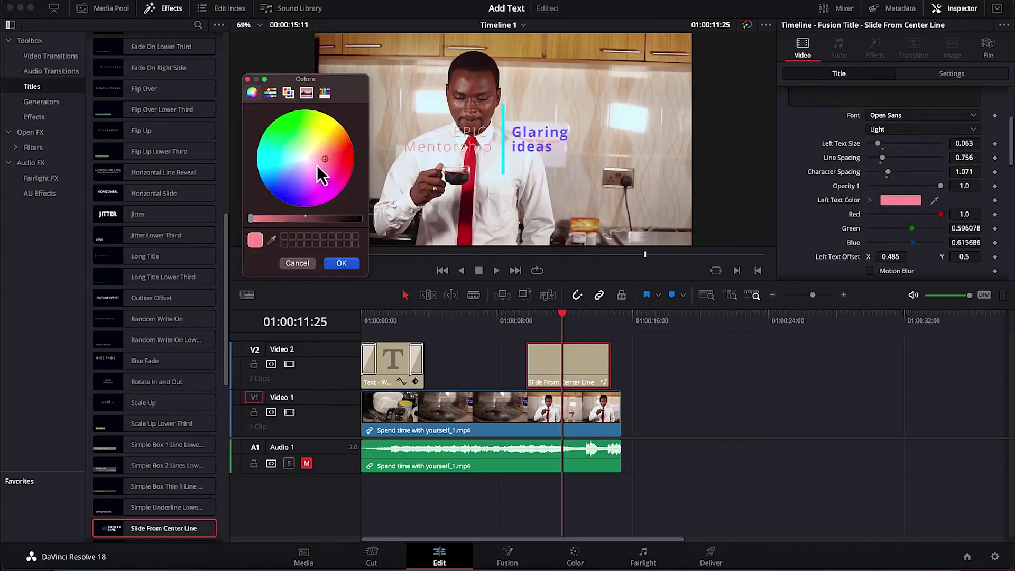
click(286, 175)
click(283, 137)
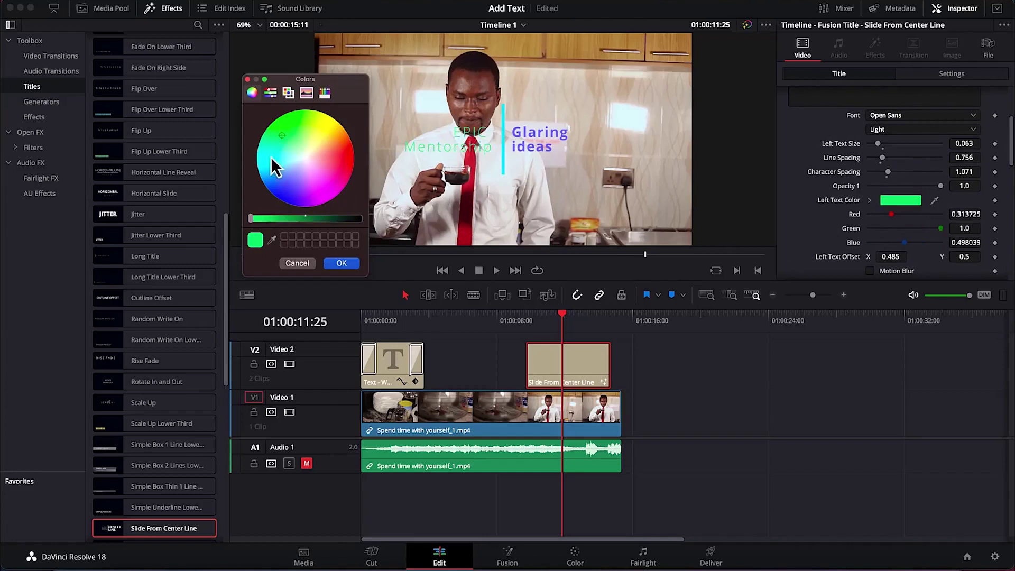
click(270, 157)
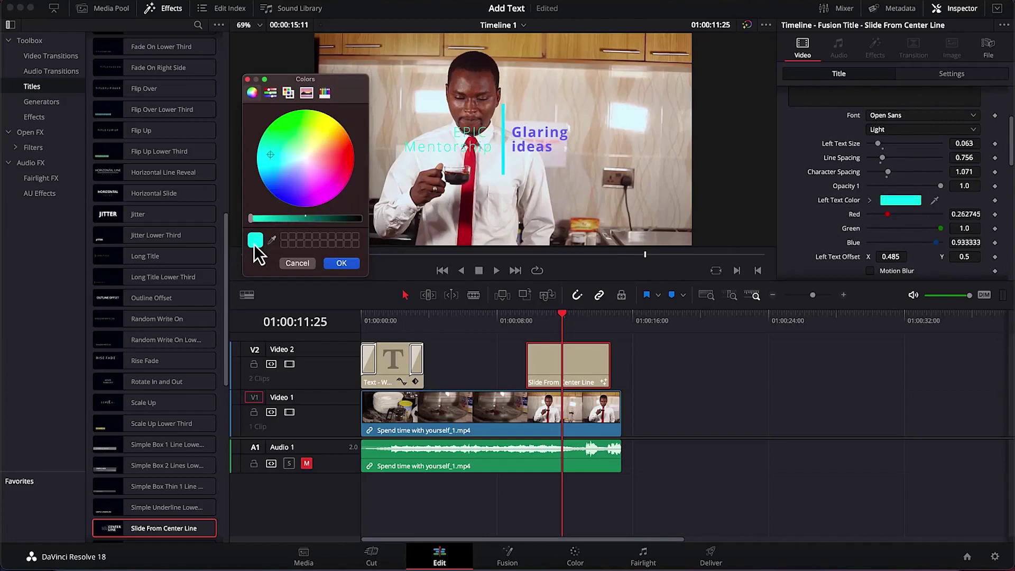
click(274, 163)
click(265, 175)
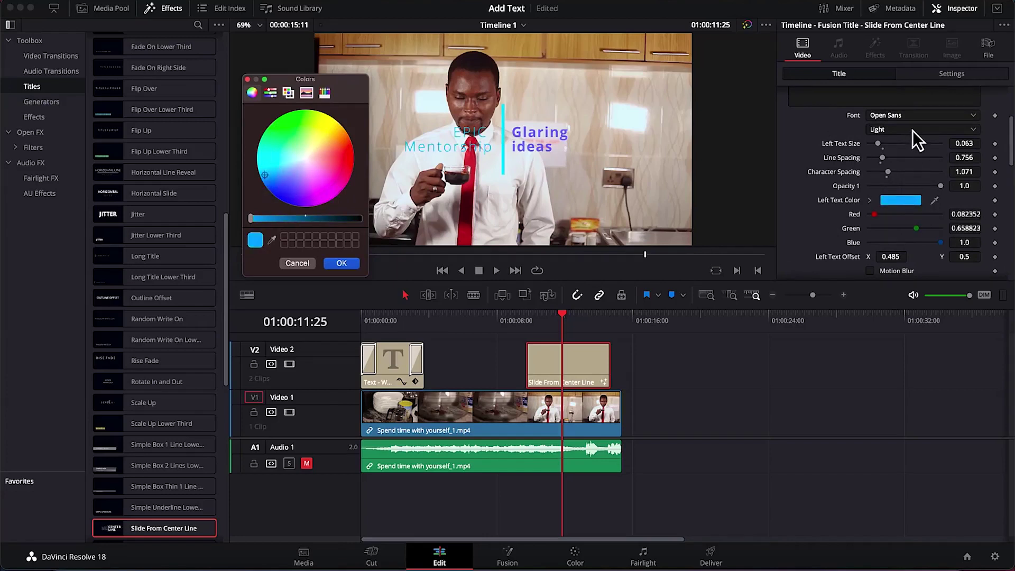
click(346, 266)
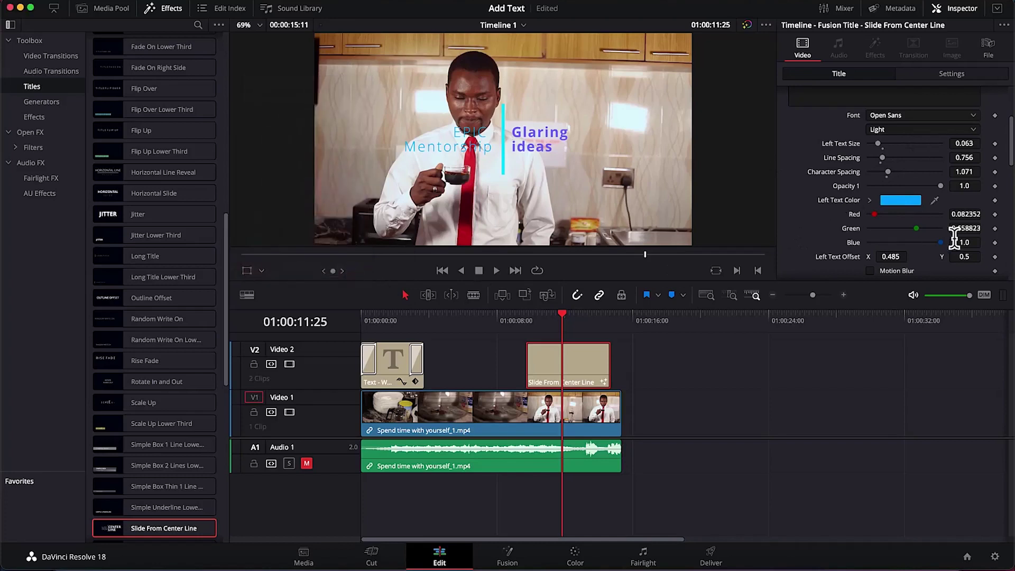
Step: Make the left text Bold and colour it dark plum, about red 0.28, green 0.16 and blue 0.25
click(944, 133)
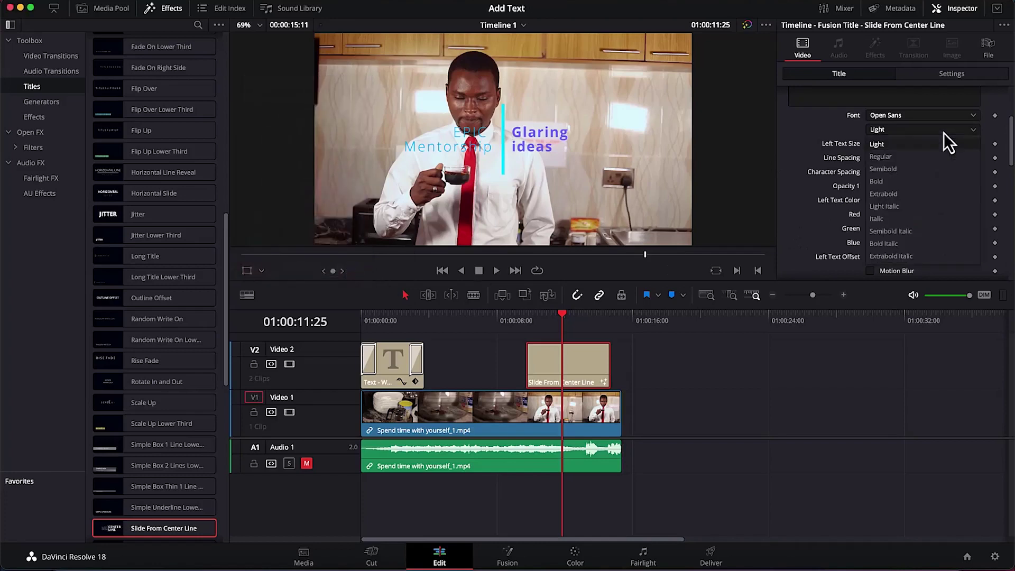
click(898, 181)
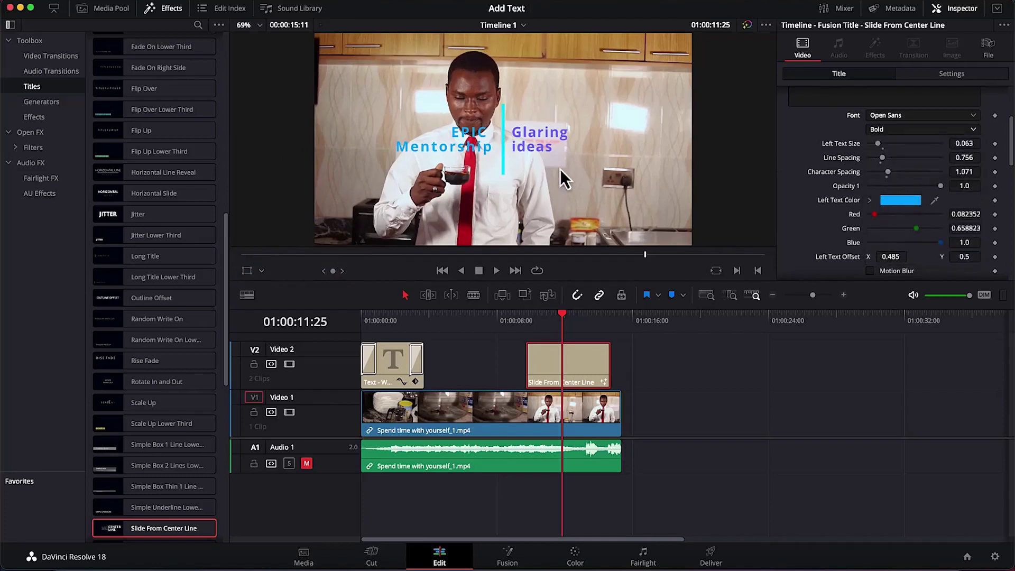
click(905, 204)
click(342, 163)
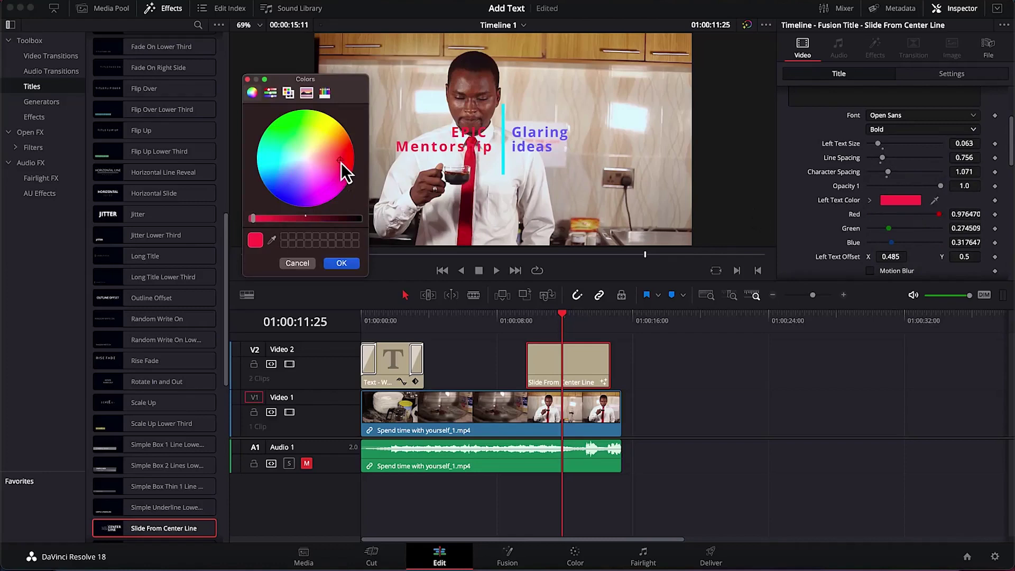
click(310, 199)
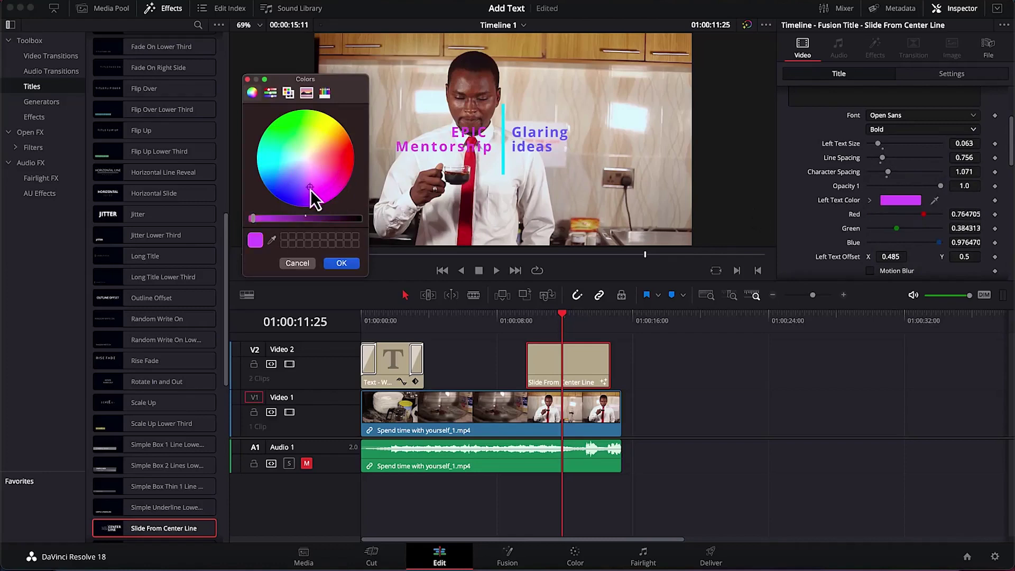
click(327, 125)
click(289, 154)
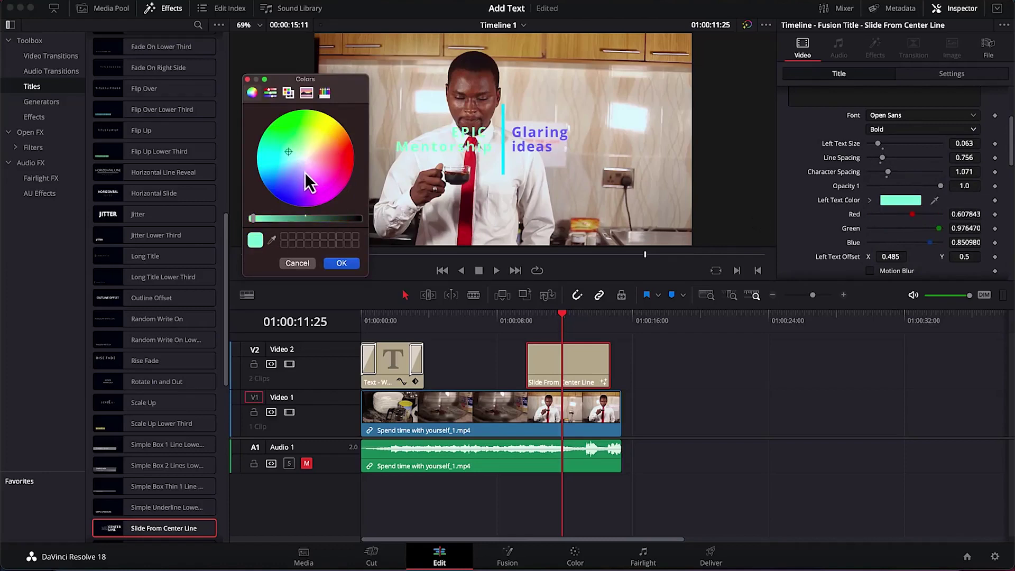
click(309, 173)
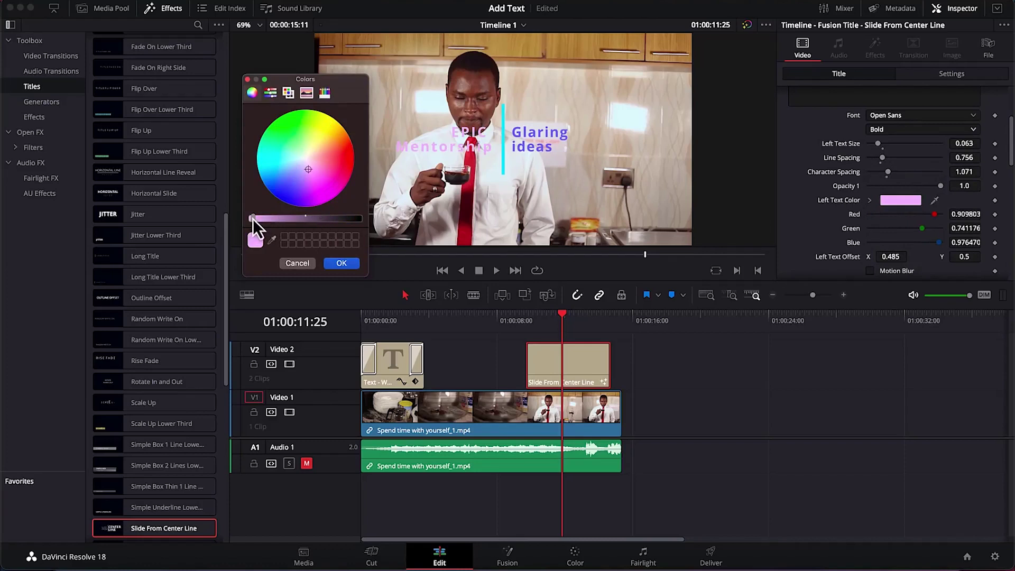
drag(254, 219, 330, 218)
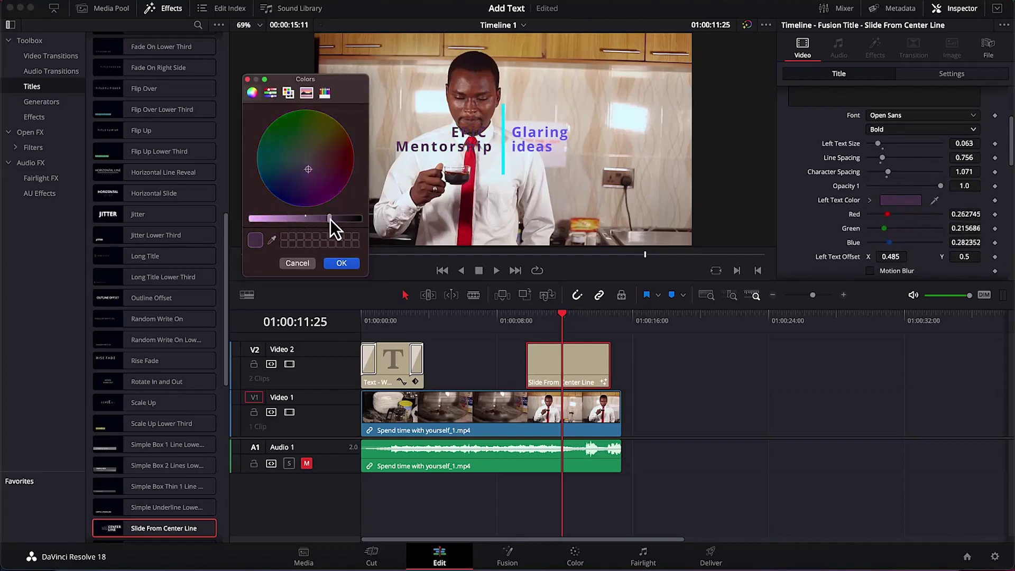
mouse_move(309, 169)
mouse_down()
mouse_move(291, 158)
mouse_move(307, 149)
mouse_move(319, 173)
mouse_up()
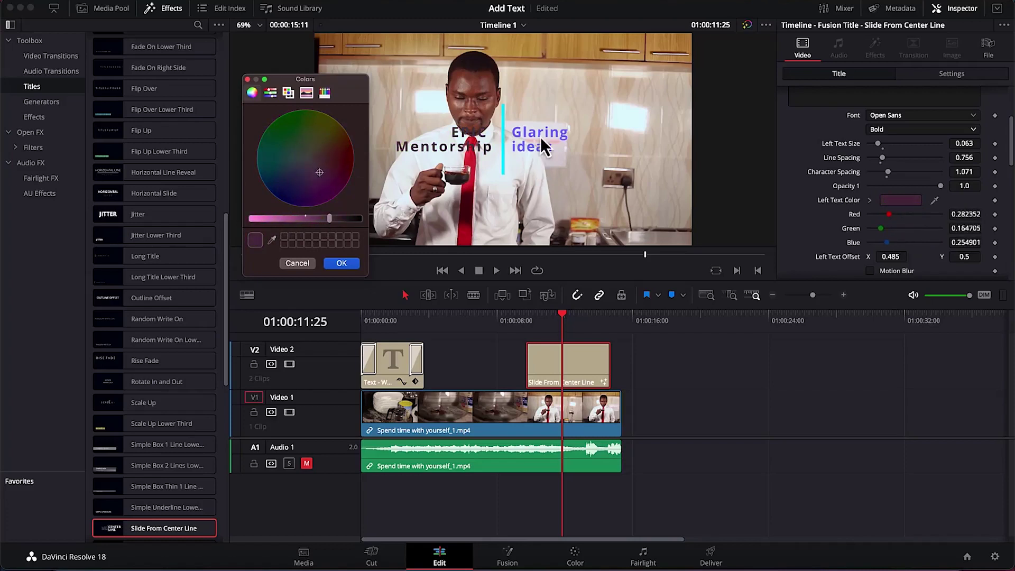
click(346, 268)
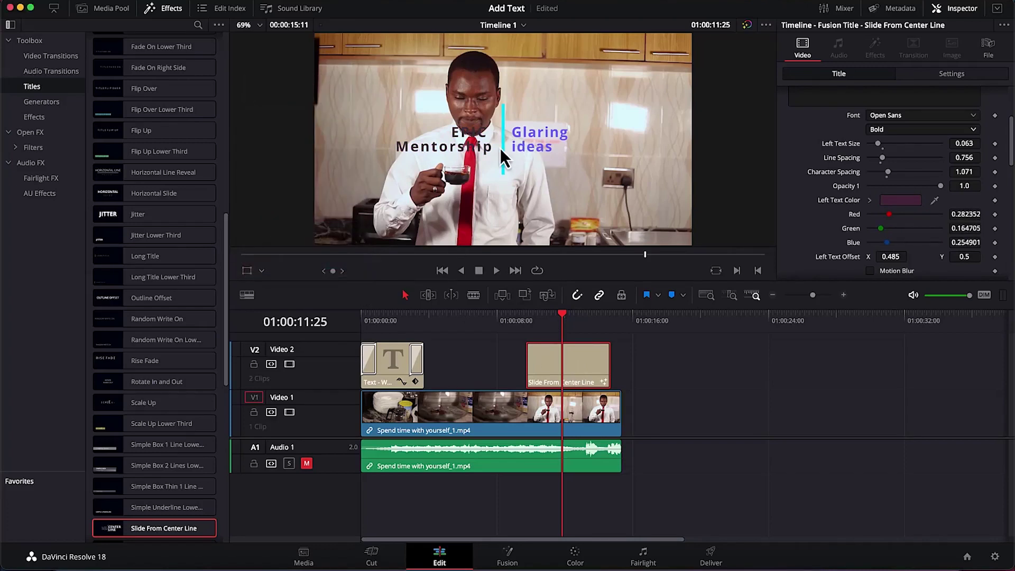
Step: Set the title's center line colour to bright yellow, about red 0.96, green 0.99 and blue 0.10
scroll(894, 184, down, 5)
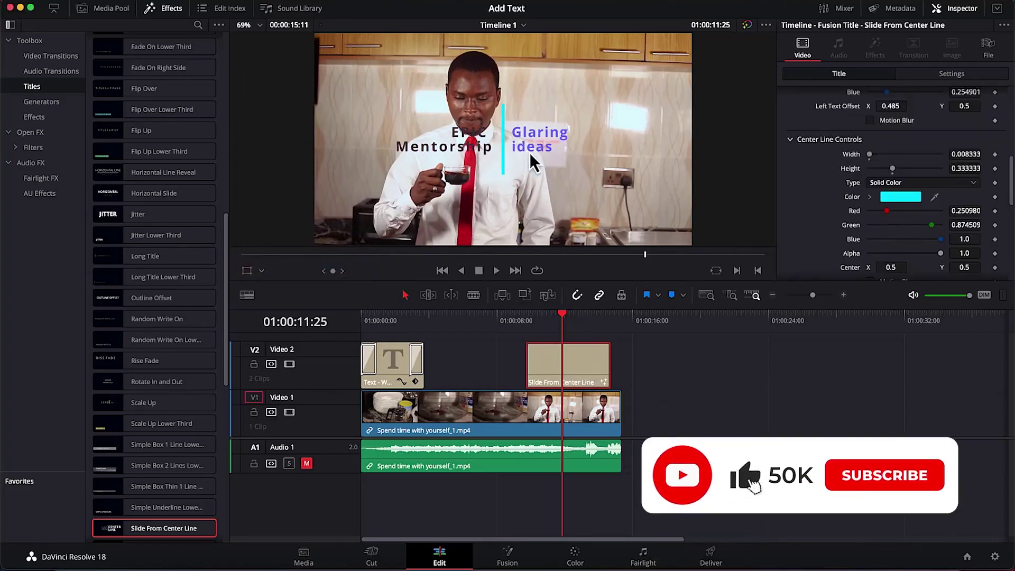
scroll(790, 141, up, 10)
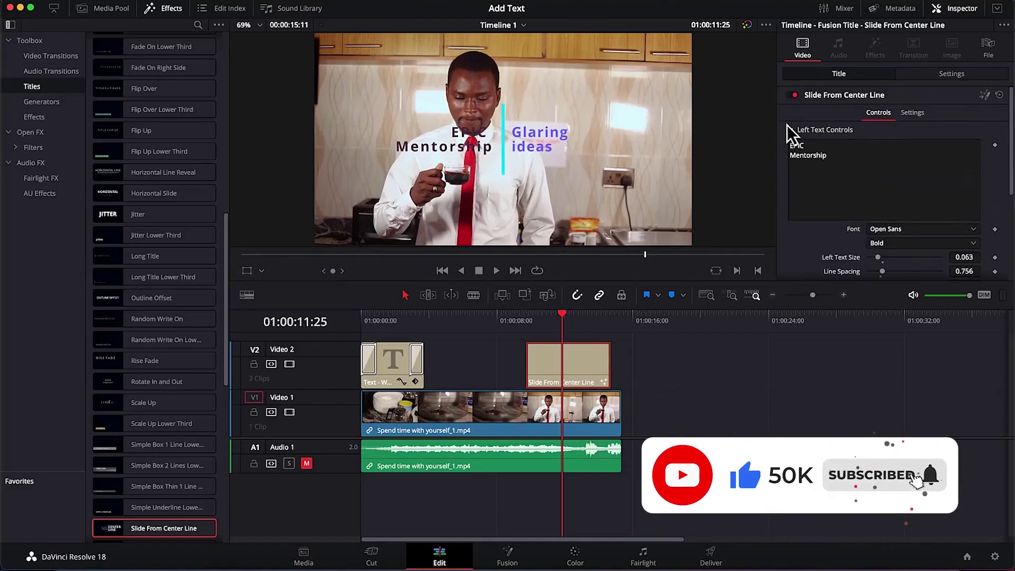
click(787, 127)
click(790, 149)
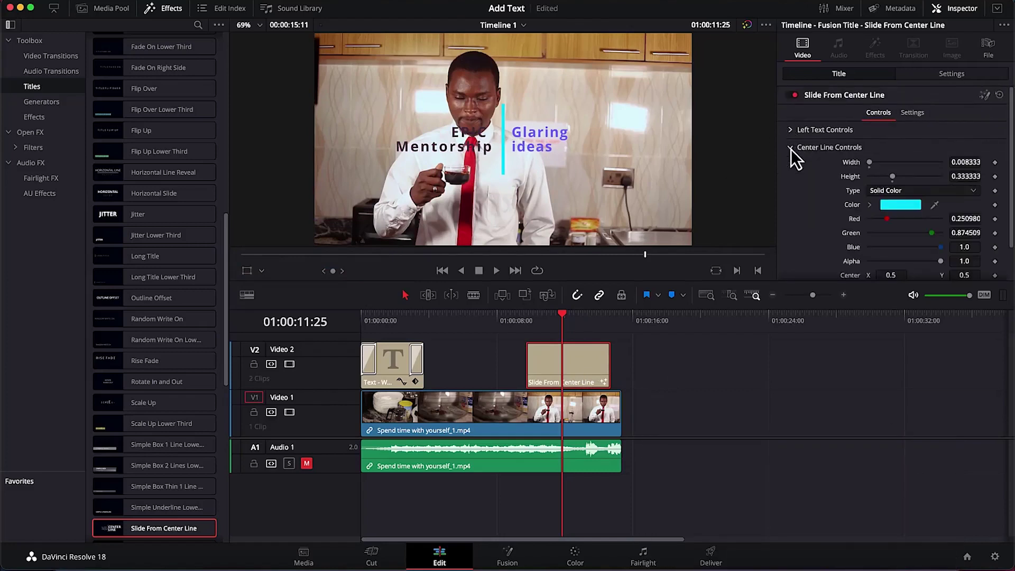
click(790, 148)
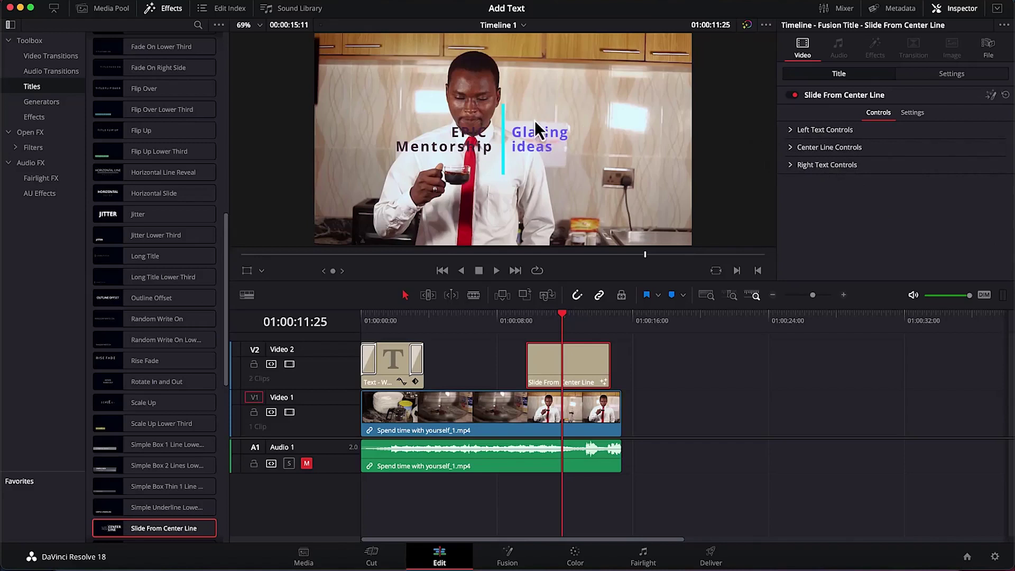
click(790, 148)
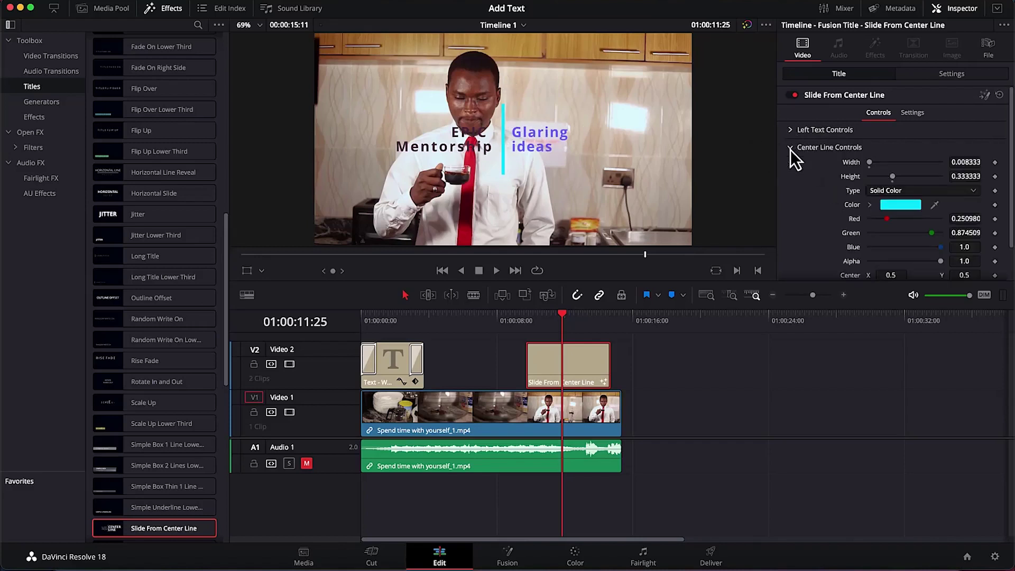
click(887, 205)
click(327, 123)
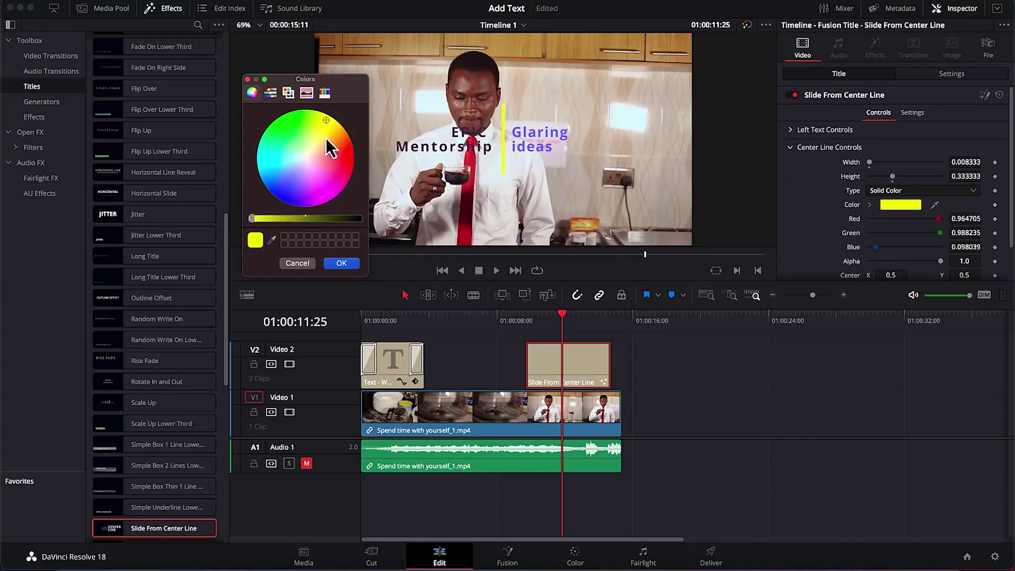
click(337, 263)
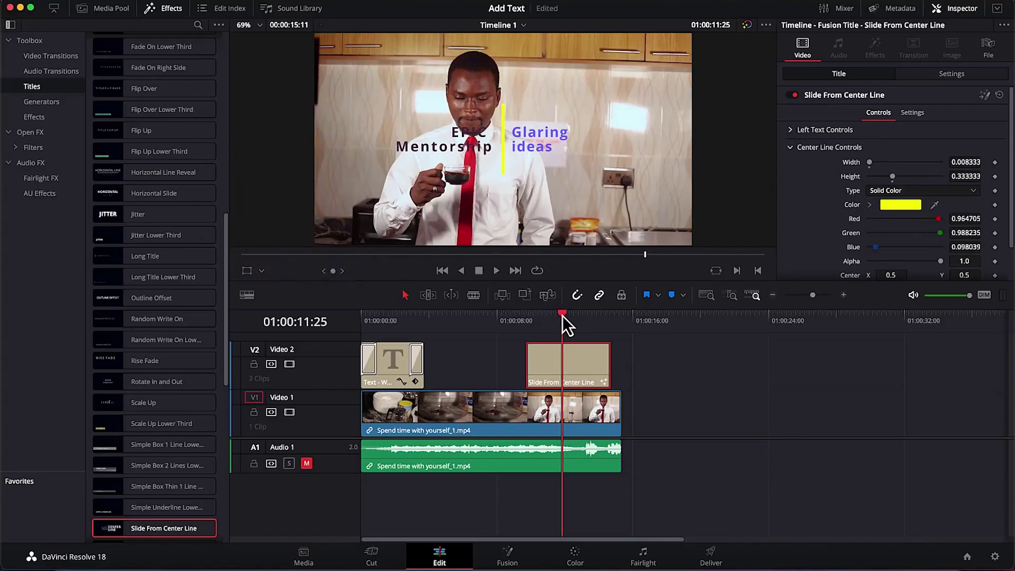
Step: Play back the timeline from just before the Slide From Center Line title to review its new text and colours
drag(562, 316, 525, 309)
click(514, 305)
key(space)
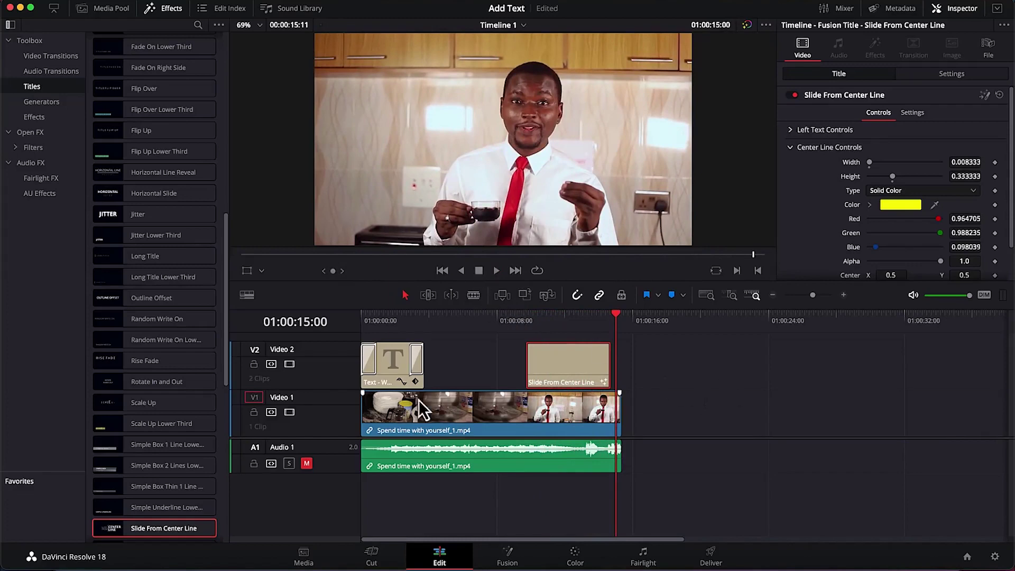
Step: Add a Text Over Shape title on Video 2 after the opener and delete the Slide From Center Line title
scroll(158, 299, down, 8)
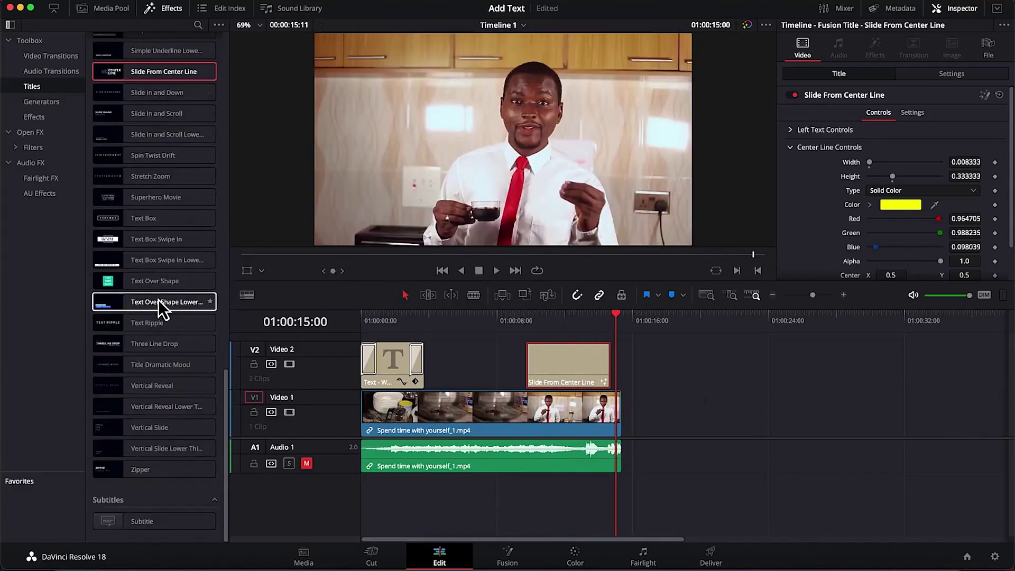
scroll(158, 299, up, 3)
scroll(158, 300, down, 3)
scroll(158, 300, up, 1)
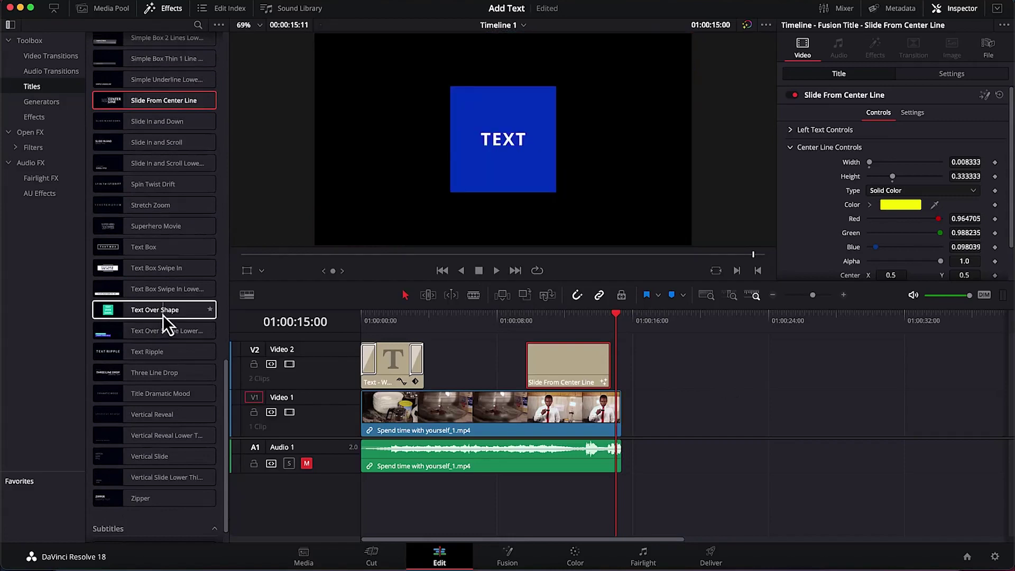
drag(163, 314, 440, 372)
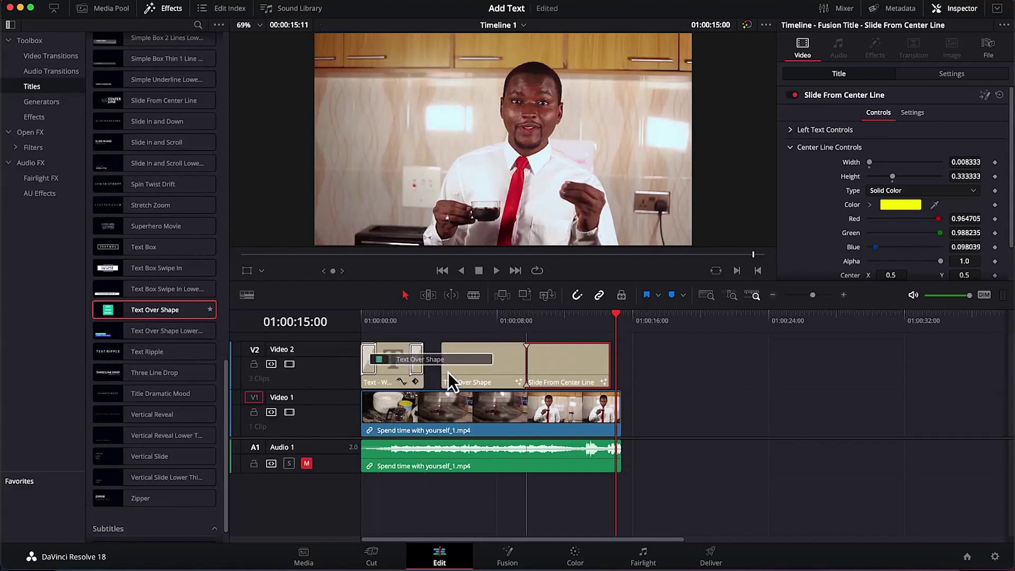
key(BackSpace)
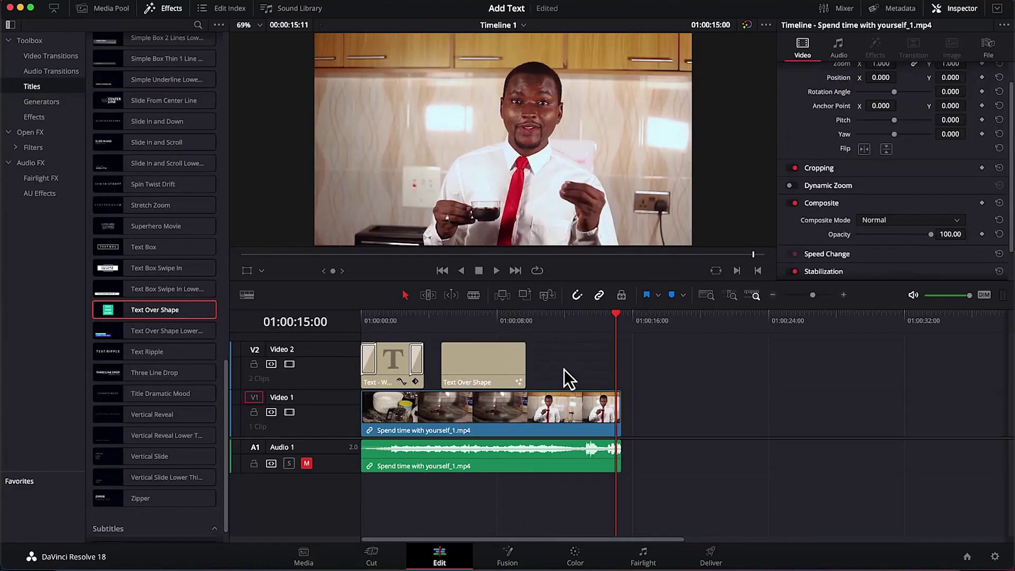
Step: Play back the timeline from the start of the Text Over Shape title to preview its default animation
drag(615, 315, 441, 295)
key(space)
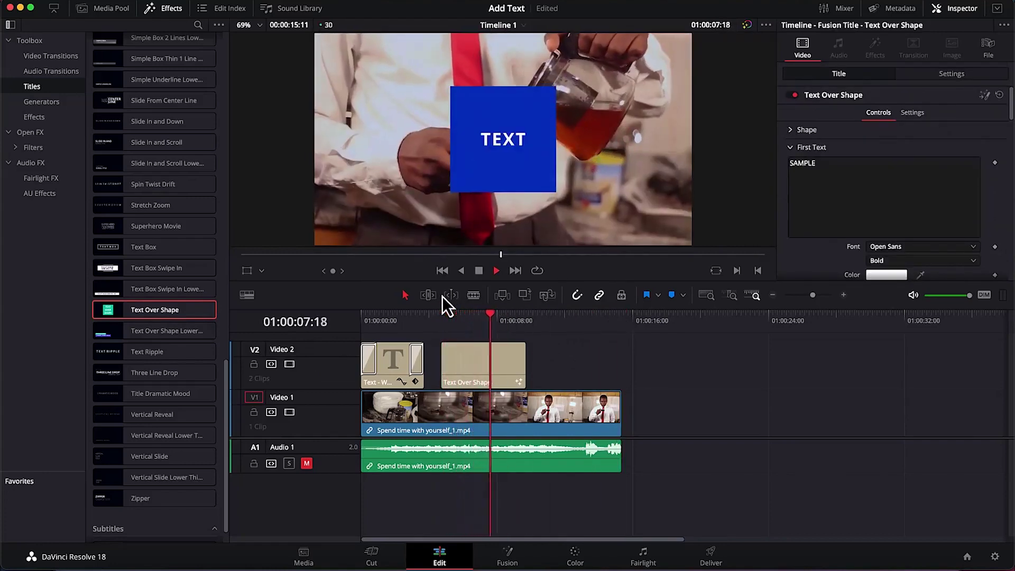
key(space)
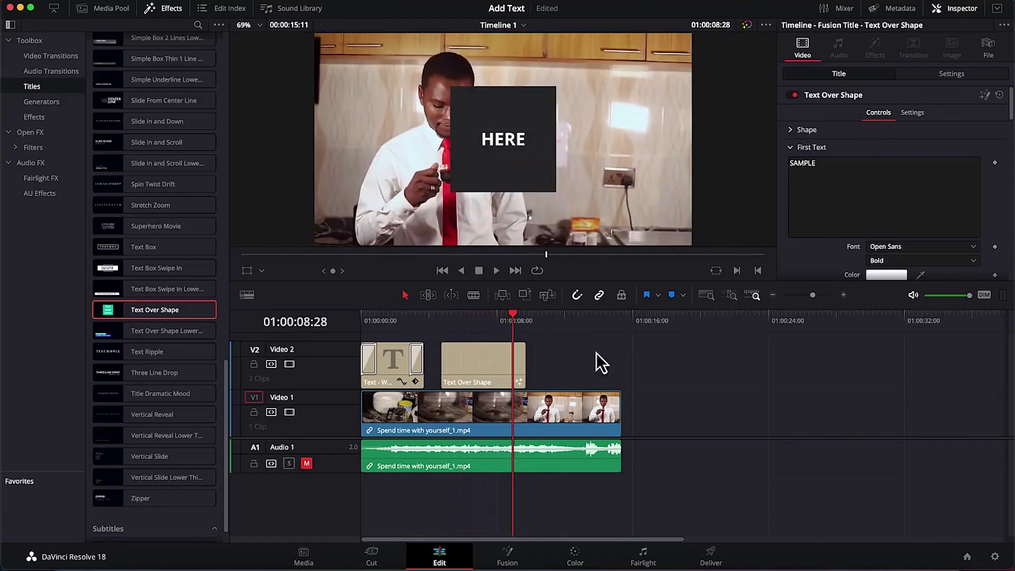
Step: Change the Text Over Shape title's first text to "Welcome" and its second text to "To"
click(480, 366)
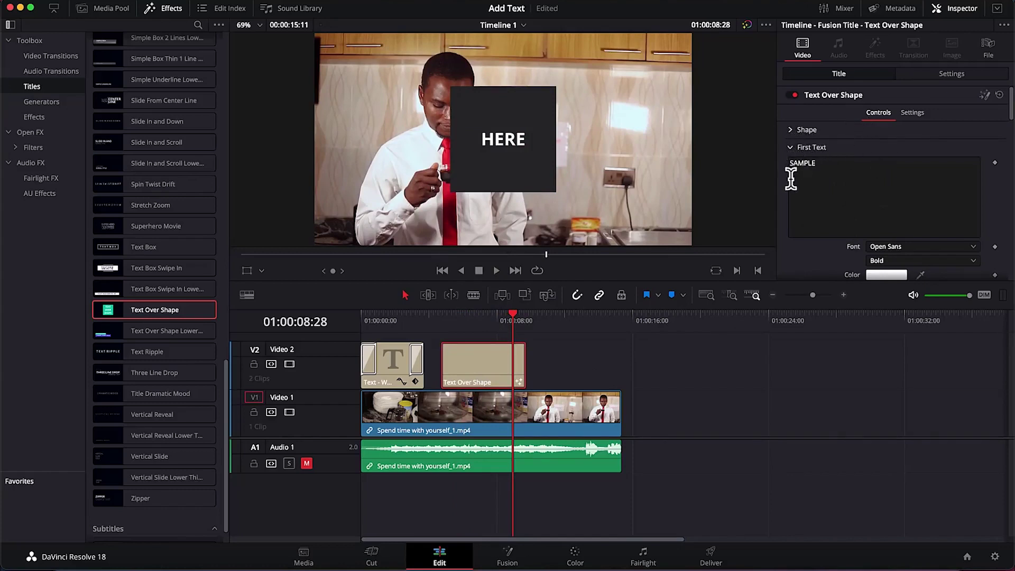
double_click(817, 168)
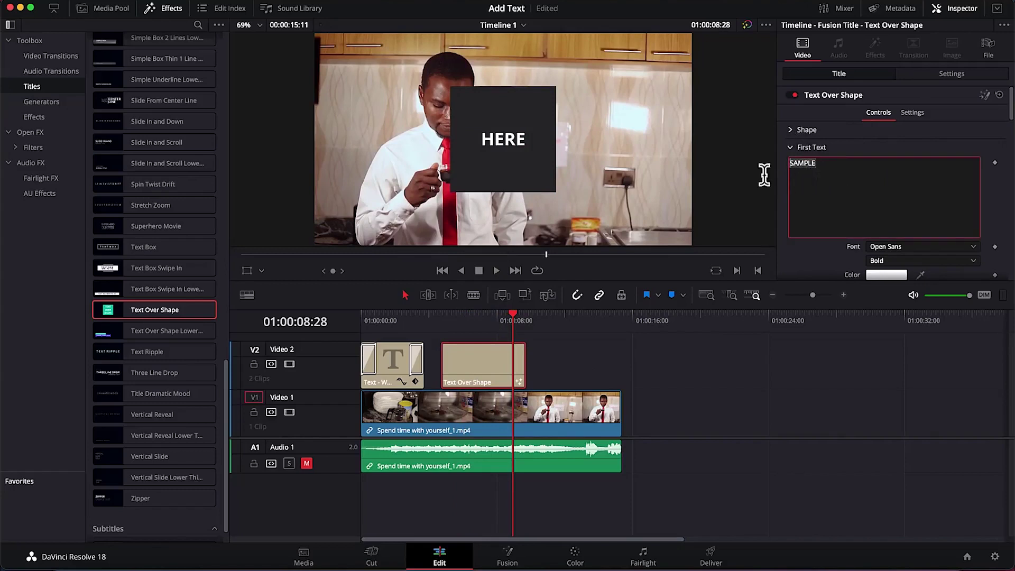
text(We)
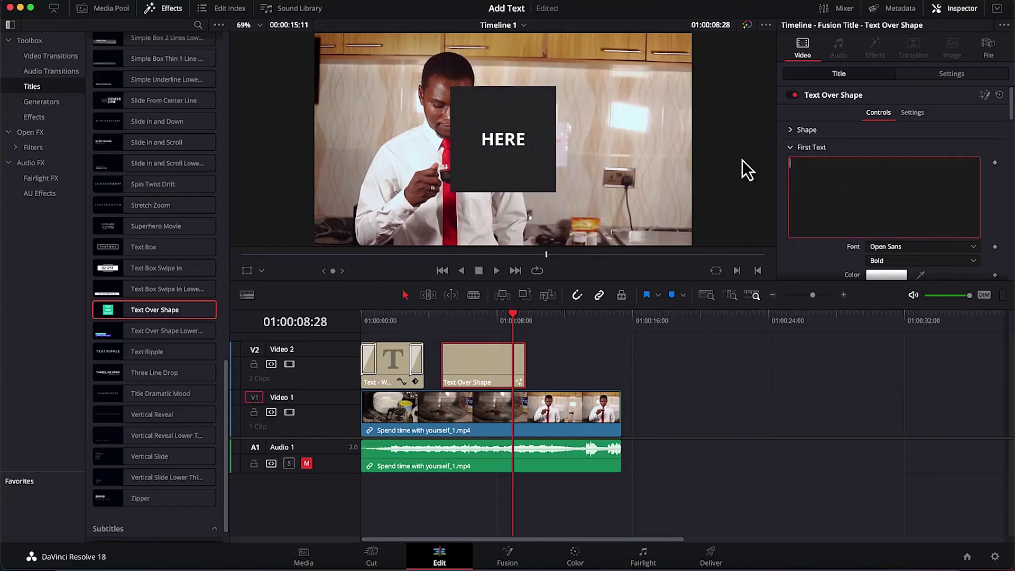
text(lcome)
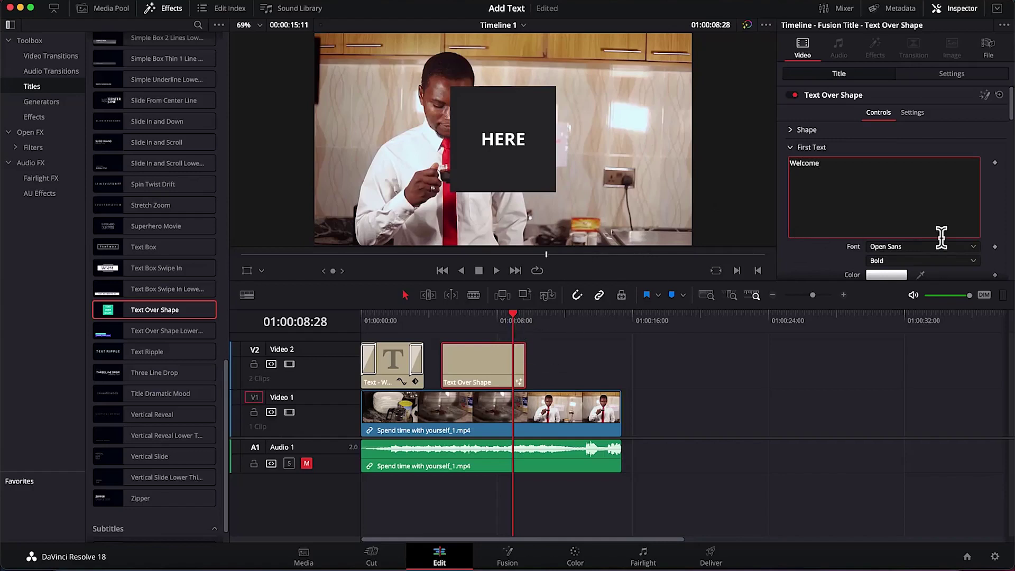
scroll(991, 212, down, 5)
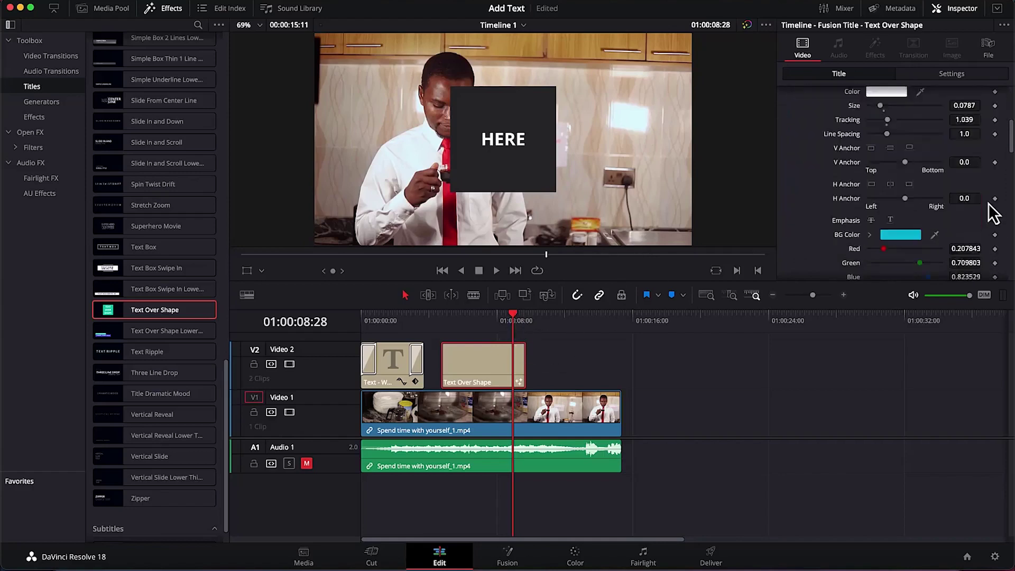
click(812, 181)
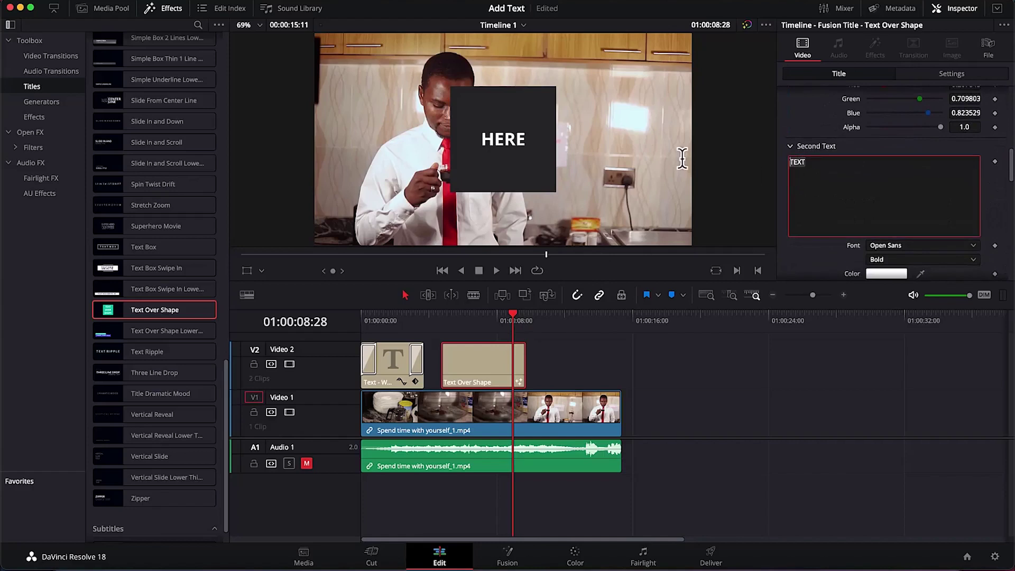
text(To)
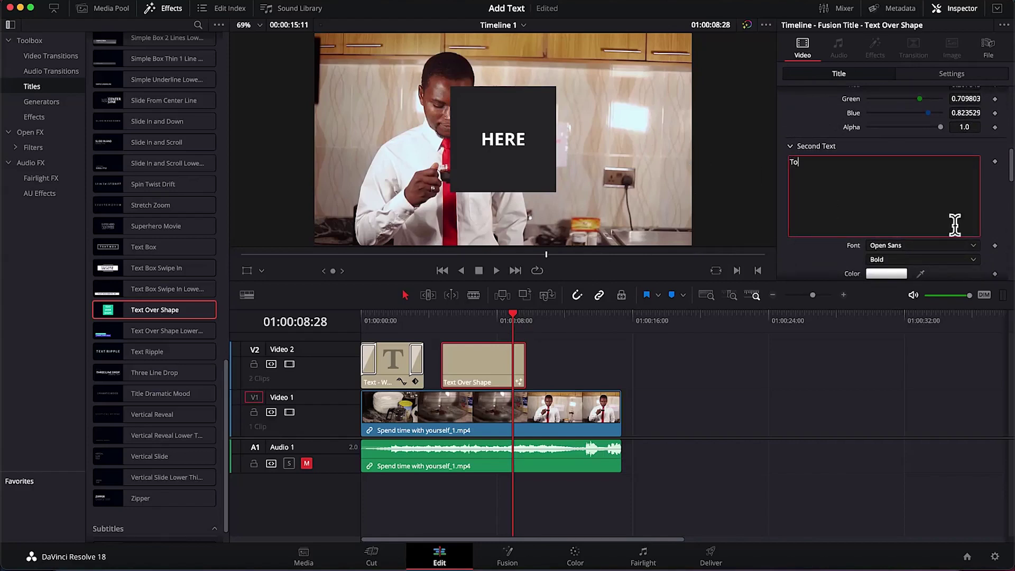
Step: Change the title's third text to "EPIC Mentorship", with each word on its own line
scroll(1001, 236, down, 6)
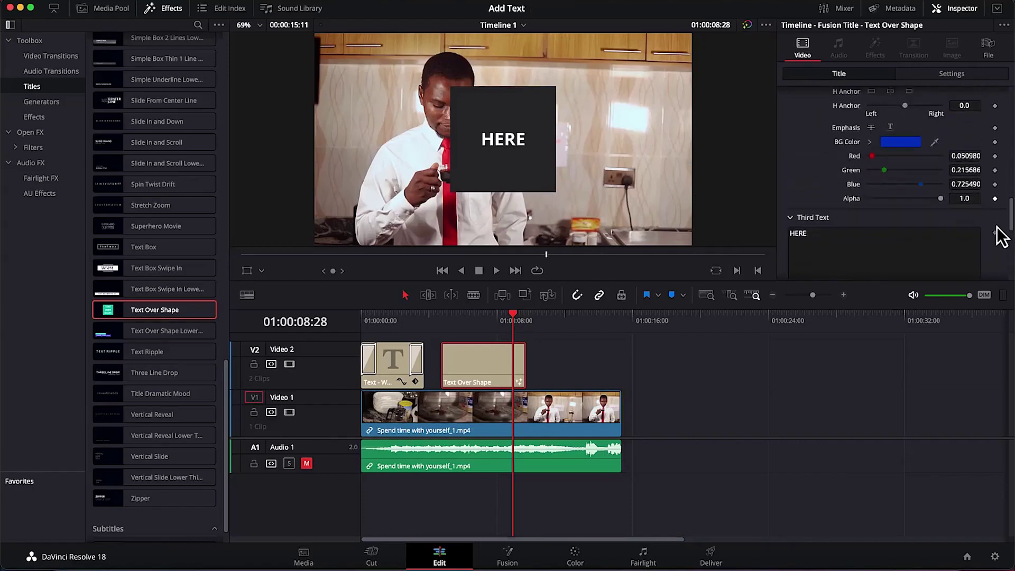
click(811, 188)
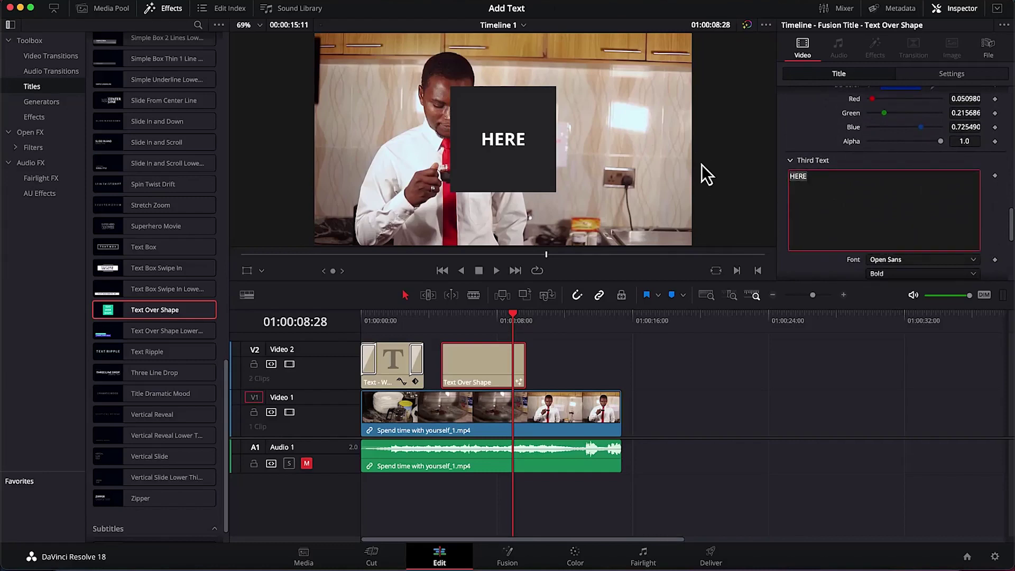
text(EPIC m)
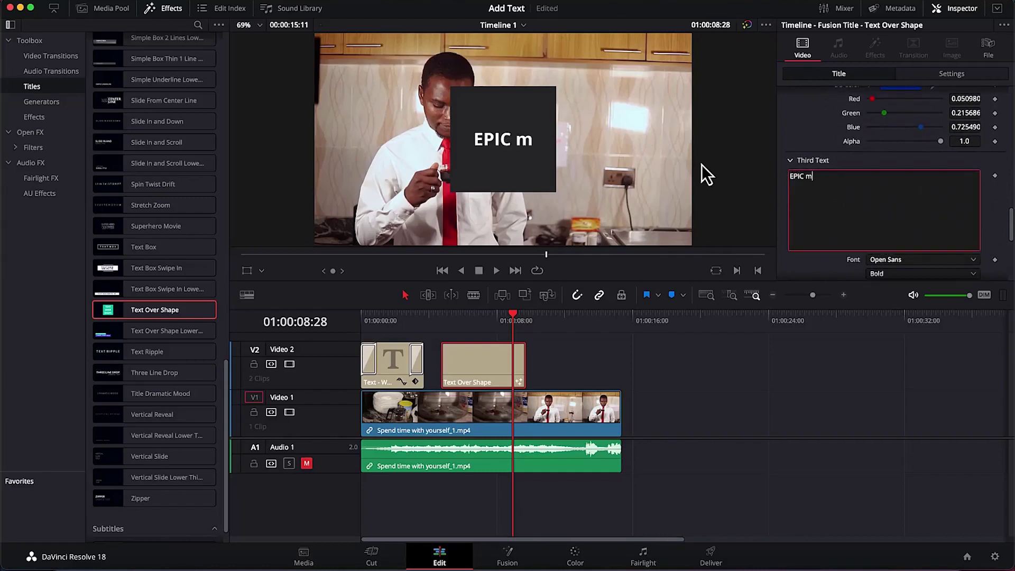
key(BackSpace)
key(BackSpace)
key(Return)
text(Mentorship)
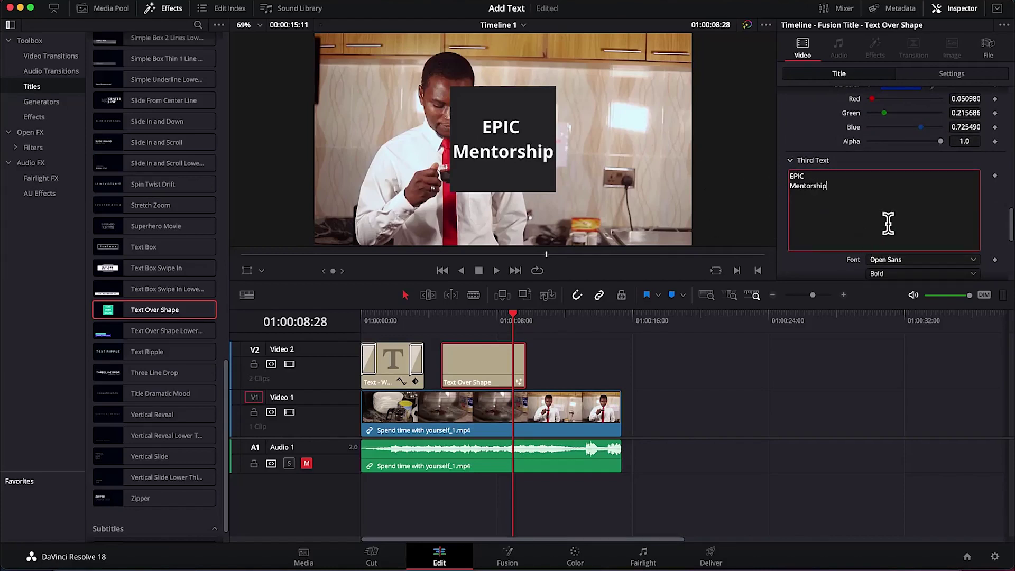
Step: Play back the Text Over Shape title from its start to review the three new texts
scroll(887, 221, down, 5)
scroll(888, 223, up, 5)
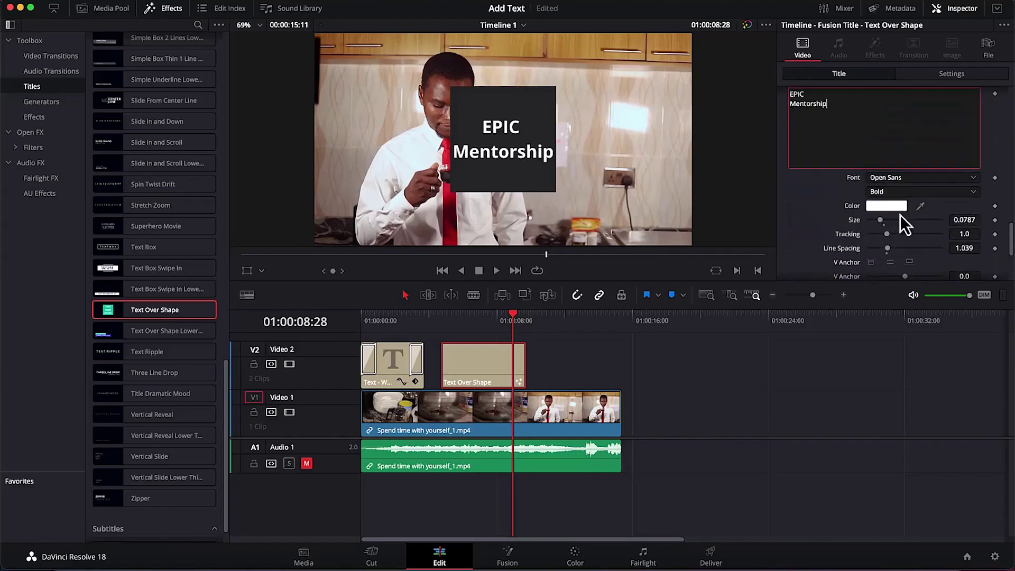
drag(514, 315, 442, 312)
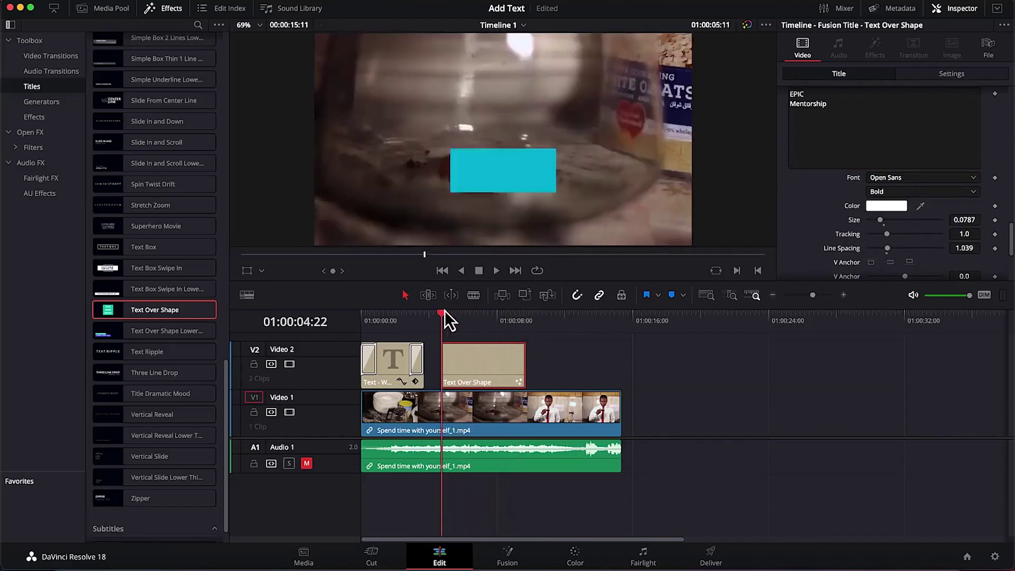
key(space)
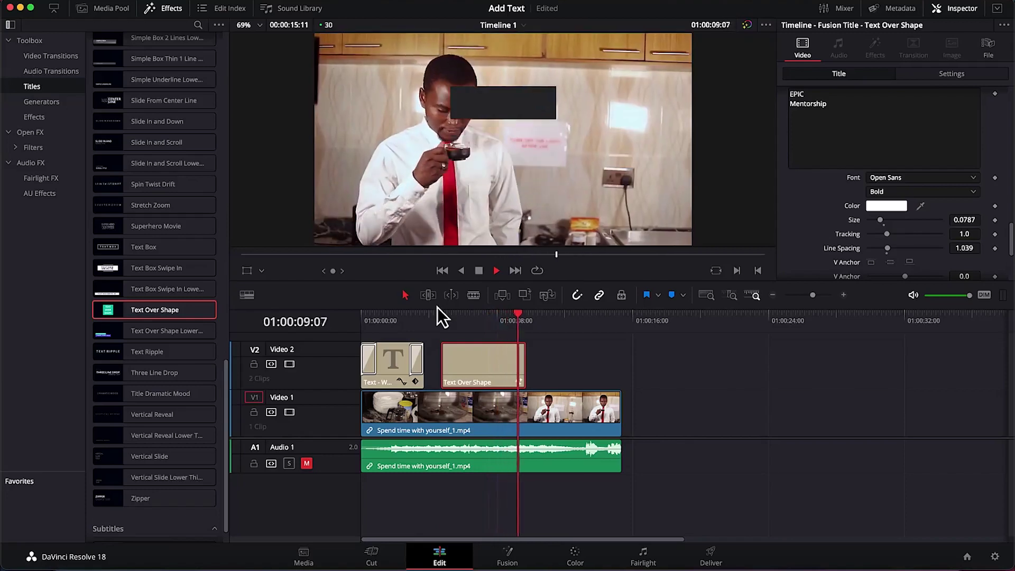
key(space)
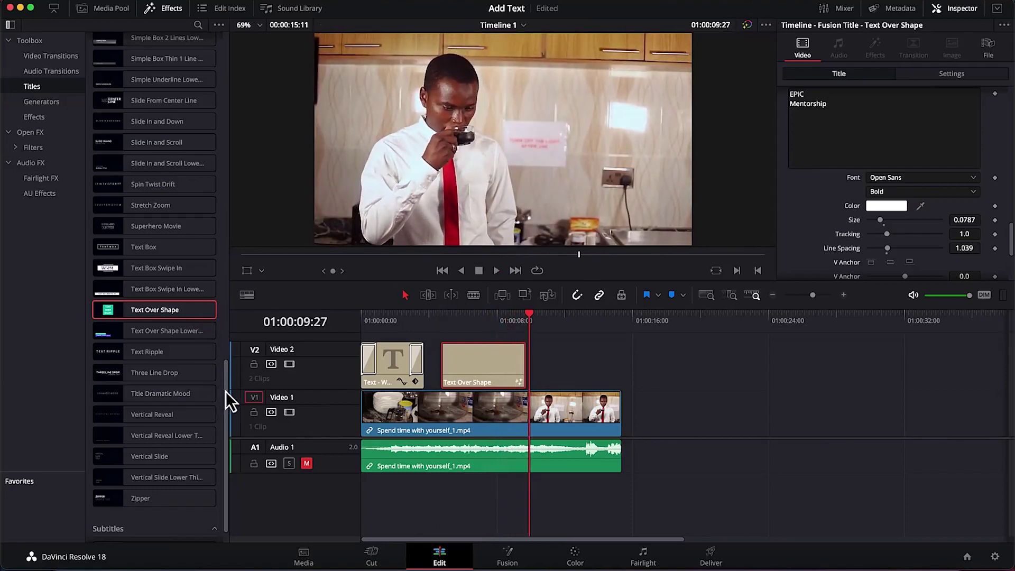
Step: Round the title's shape with a corner radius of about 0.276 and enlarge it to a scale of about 1.32
drag(225, 391, 216, 101)
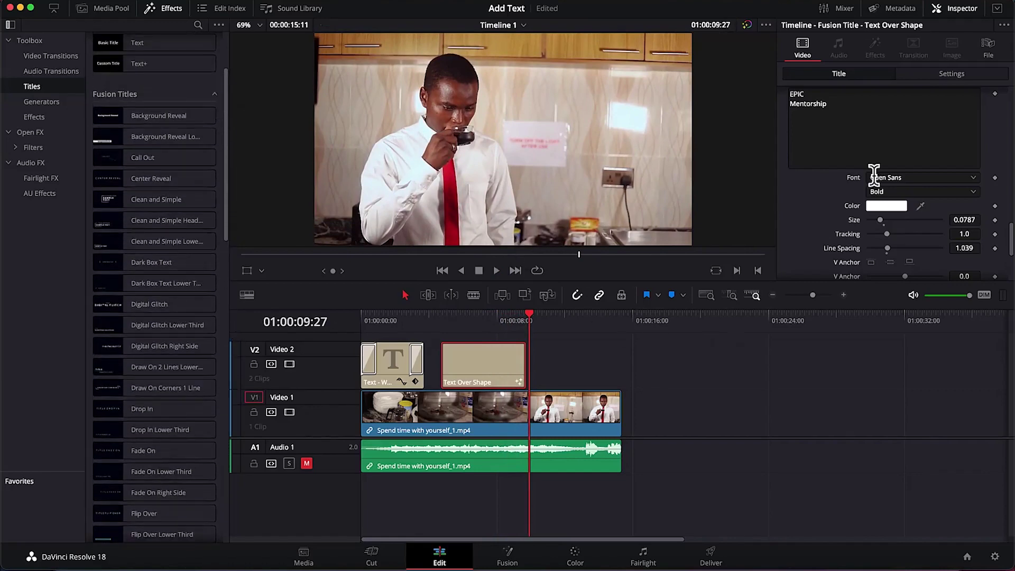
scroll(874, 175, down, 5)
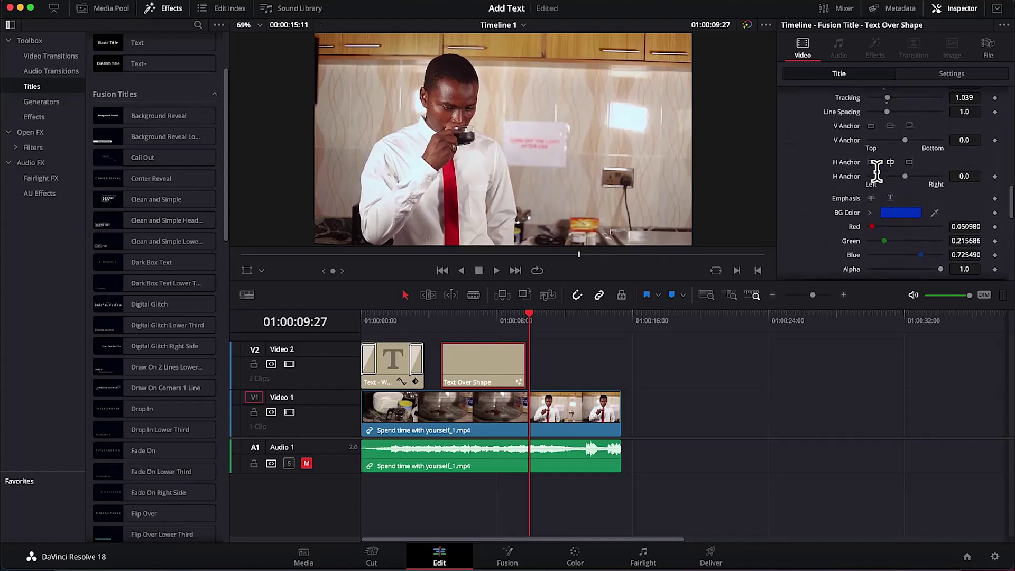
scroll(876, 171, down, 10)
scroll(876, 171, up, 4)
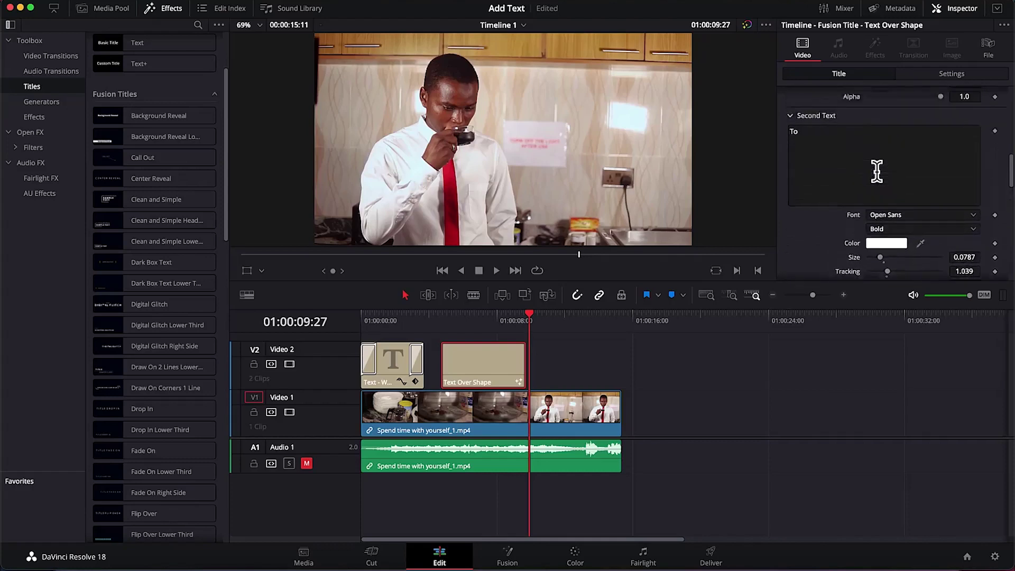
scroll(876, 170, up, 8)
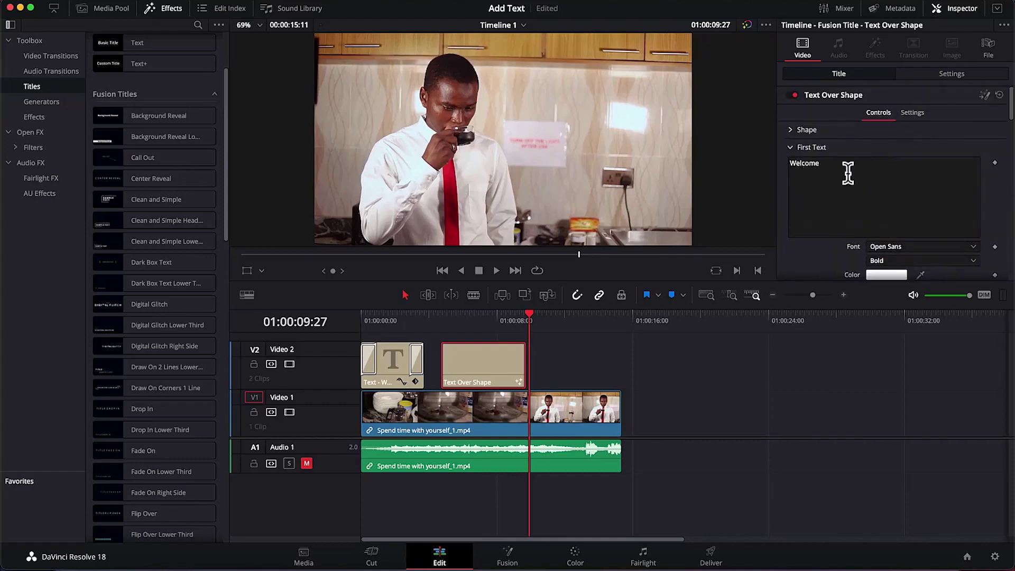
click(789, 150)
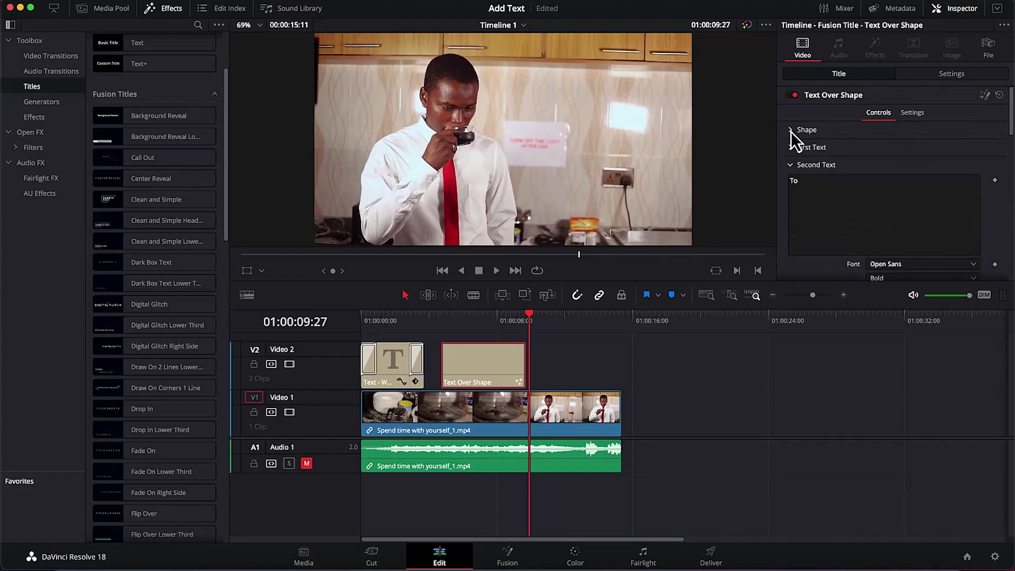
drag(530, 313, 474, 306)
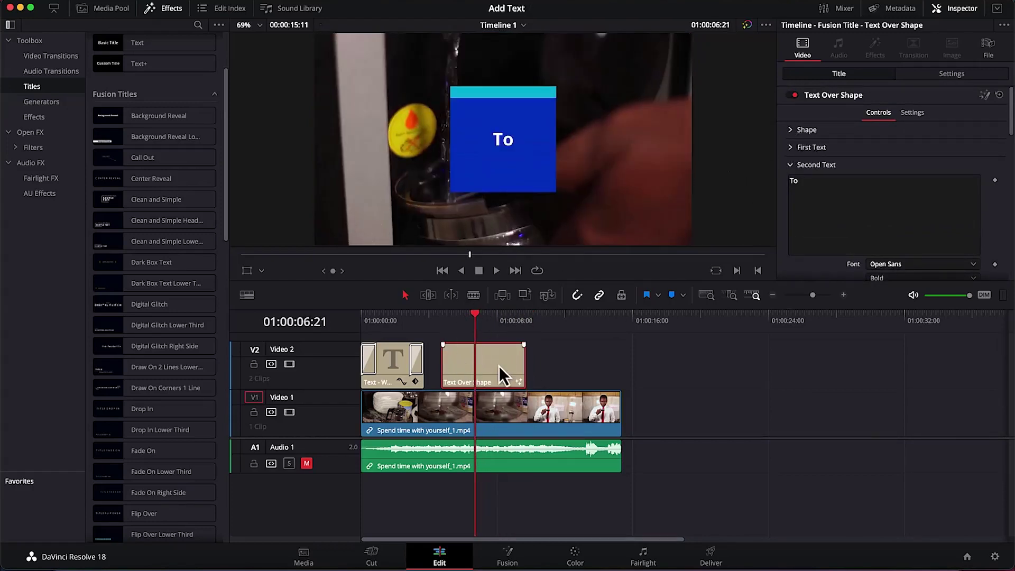
click(792, 130)
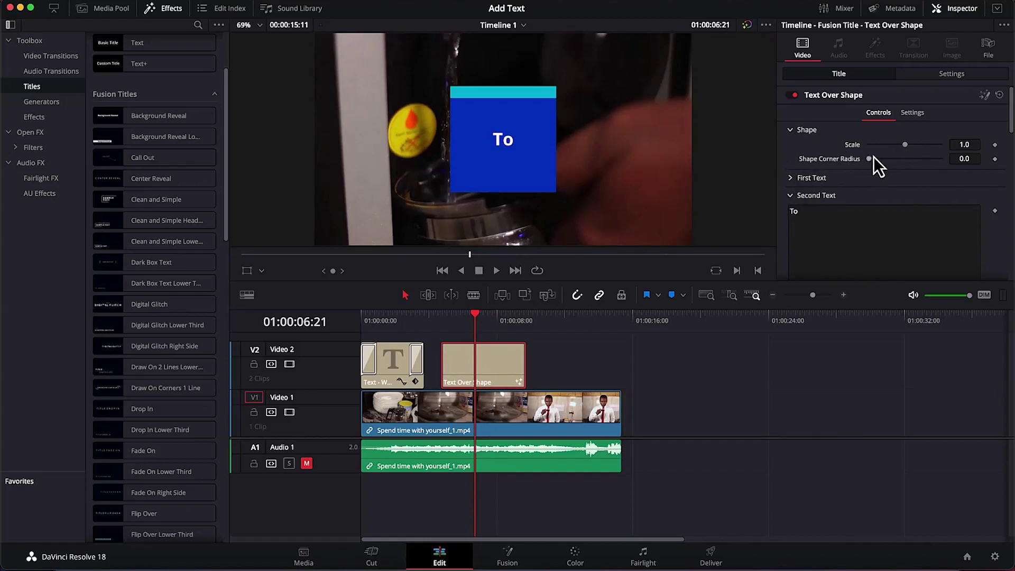
drag(871, 161, 911, 146)
Step: Look through the Text Over Shape title's second and third text settings, including font, size, anchors and background colour
scroll(796, 200, down, 15)
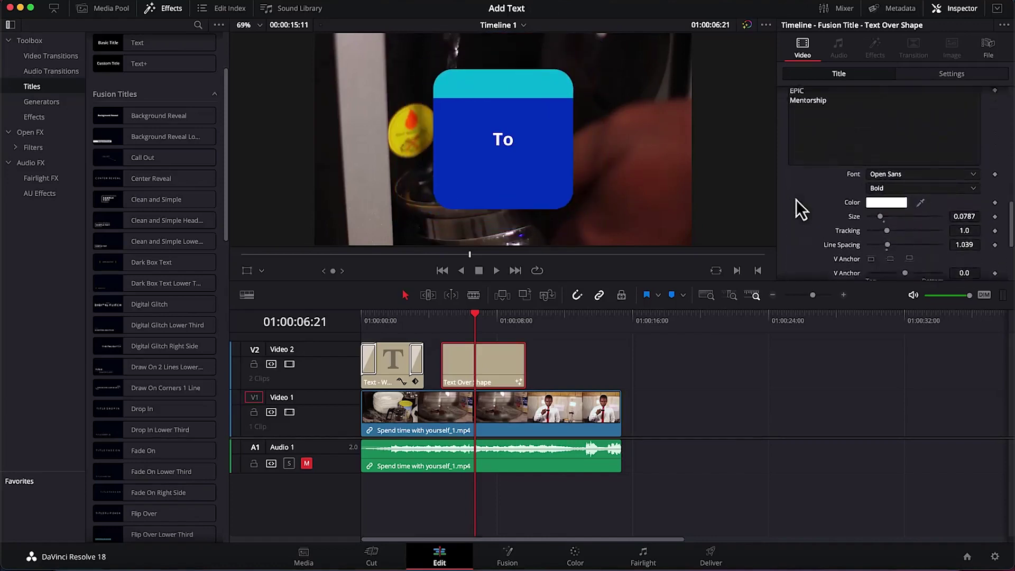
scroll(796, 198, down, 6)
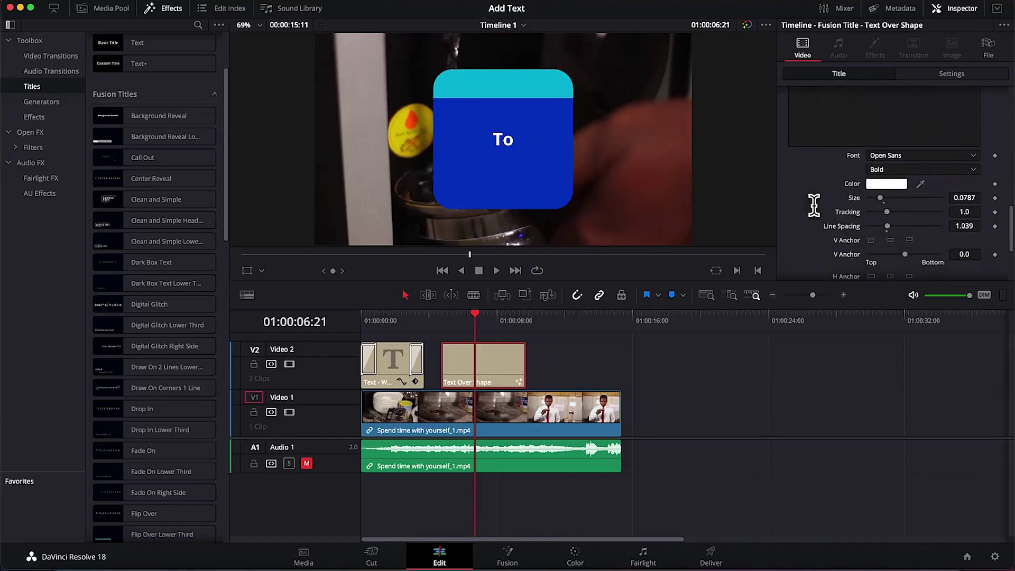
scroll(873, 190, down, 5)
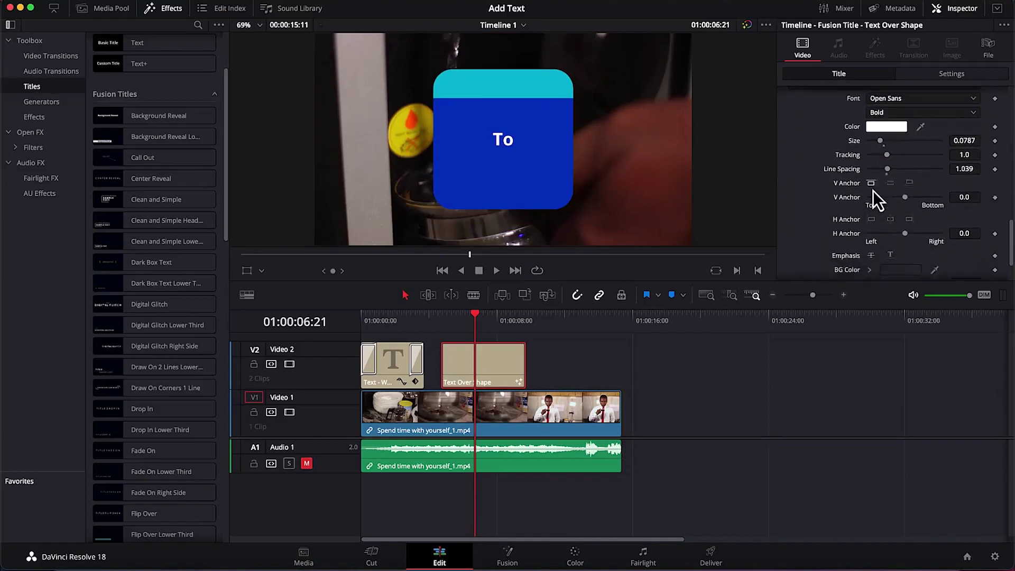
scroll(872, 191, up, 4)
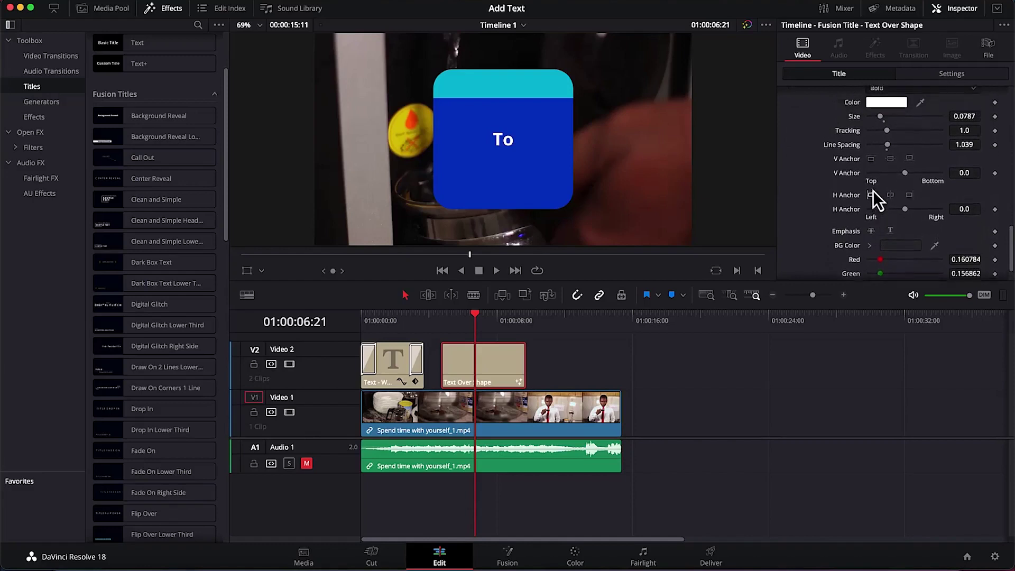
scroll(873, 191, up, 3)
scroll(872, 190, down, 8)
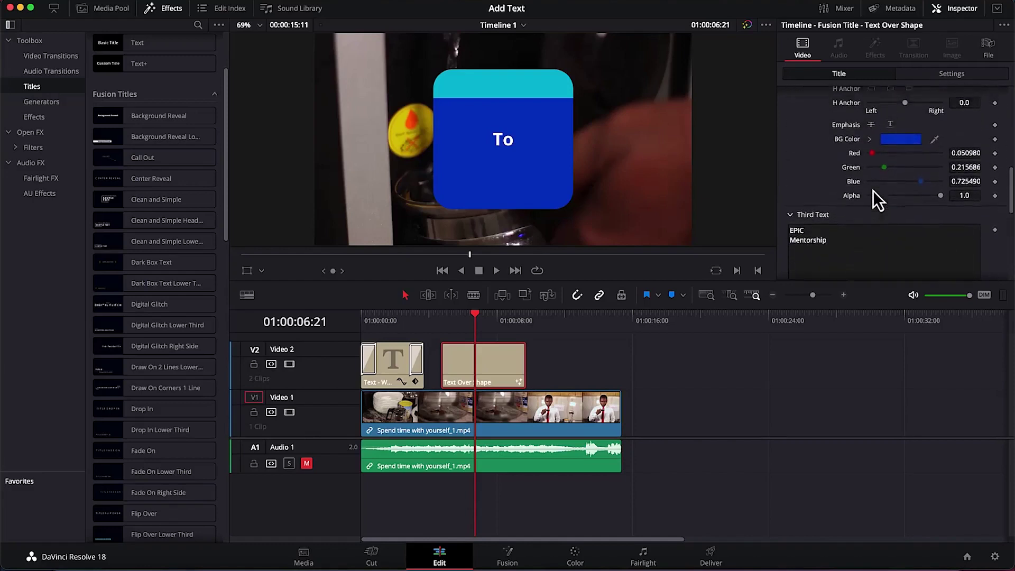
scroll(872, 191, up, 10)
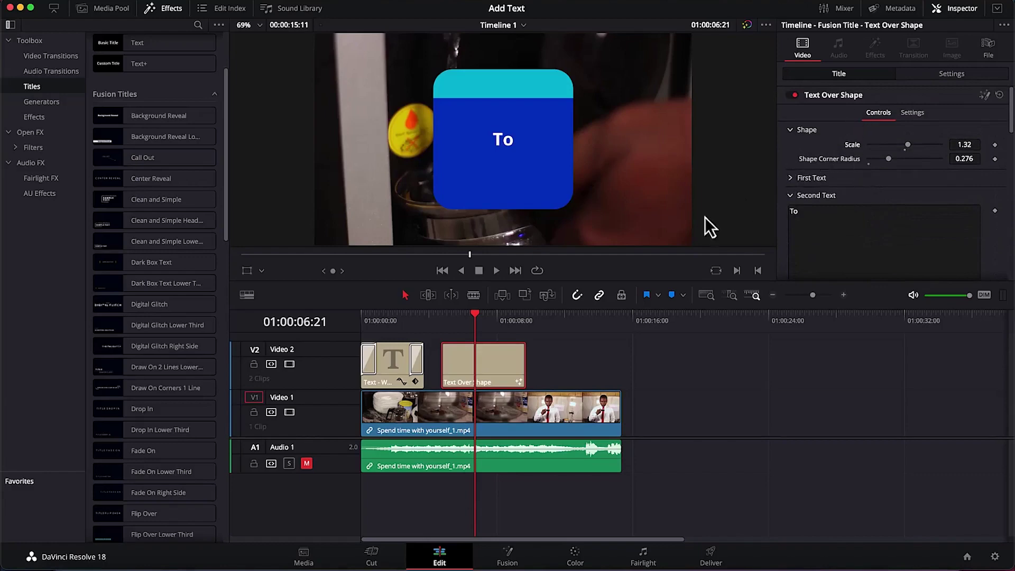
Step: Play back the timeline from the beginning through both titles, then return the playhead to the Text Over Shape title
drag(473, 317, 331, 303)
key(space)
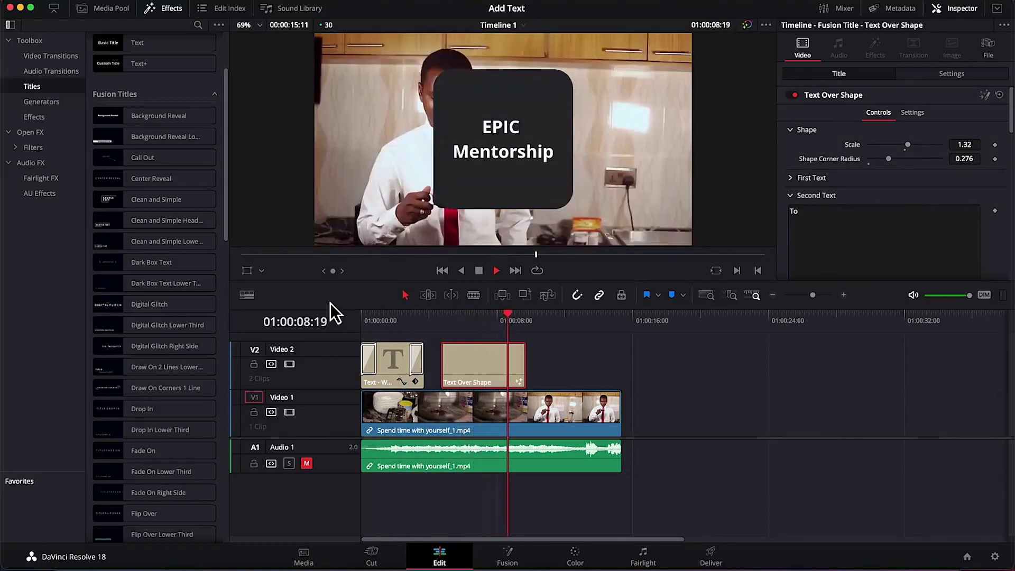
key(space)
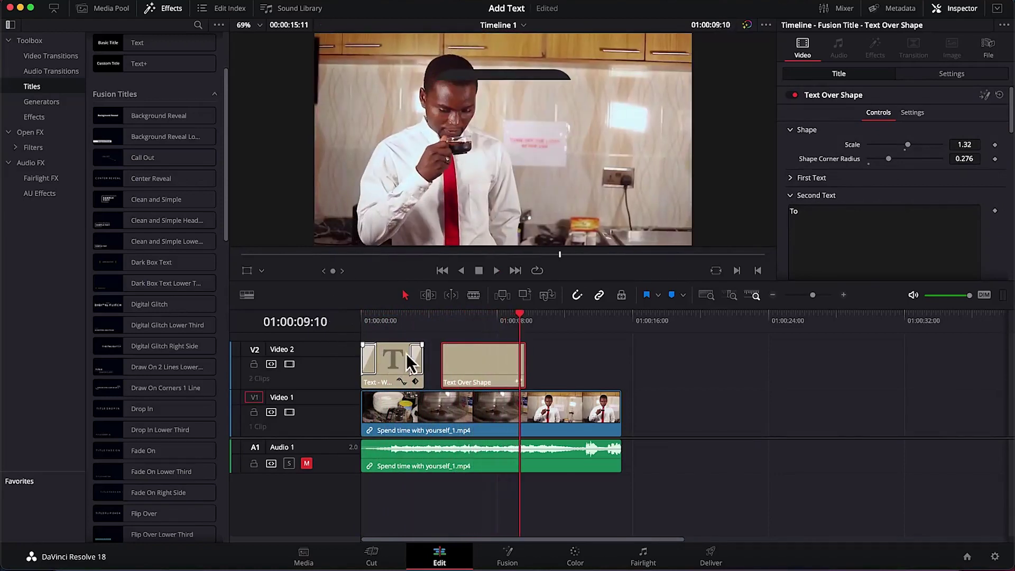
click(527, 315)
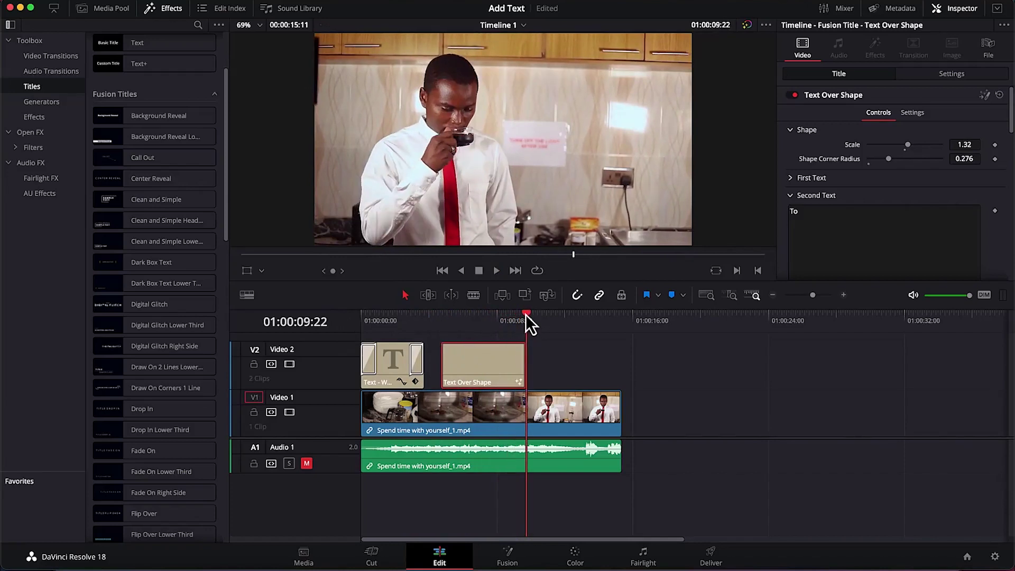
drag(526, 314, 495, 314)
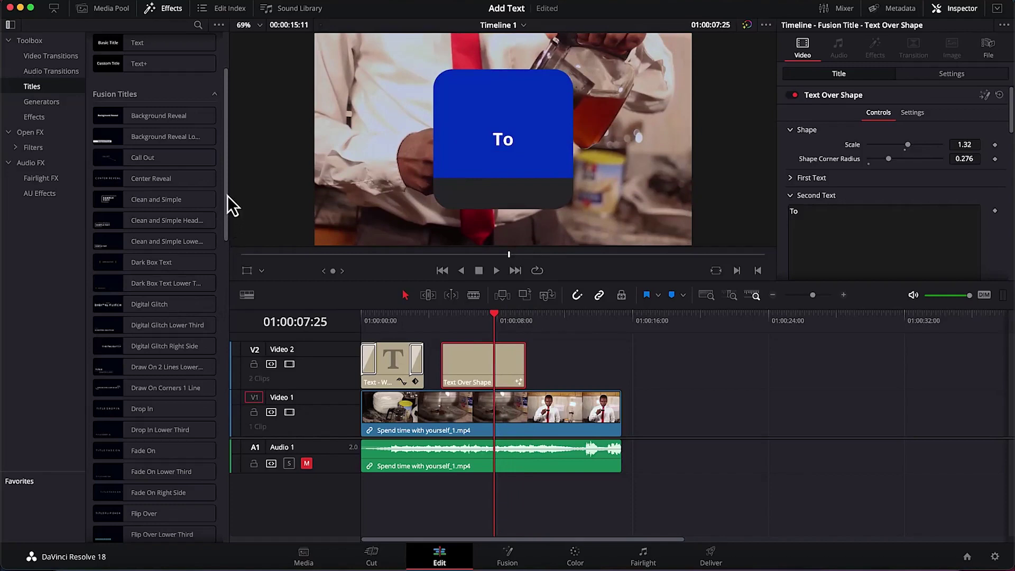
drag(228, 182, 223, 224)
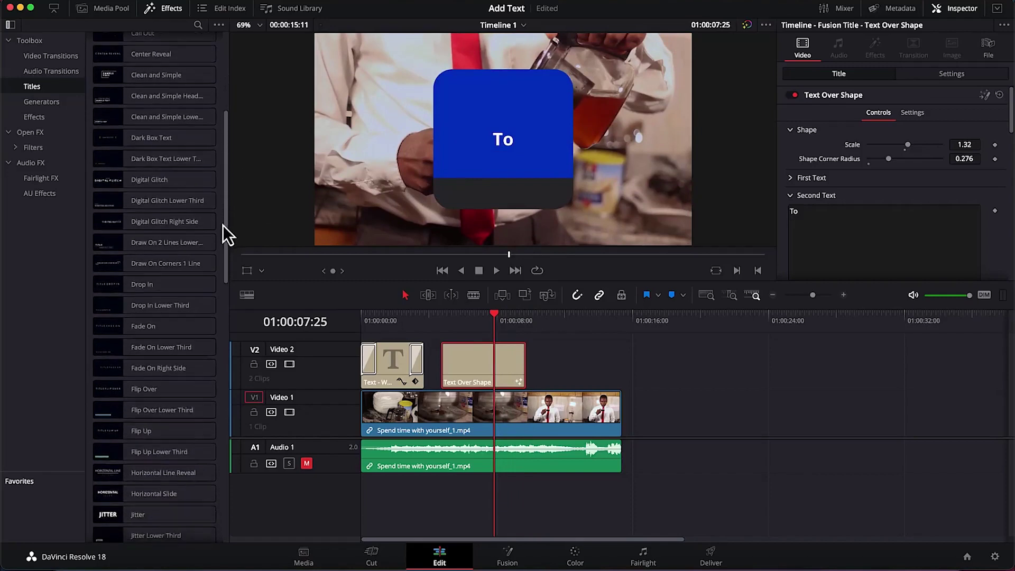
scroll(155, 195, up, 5)
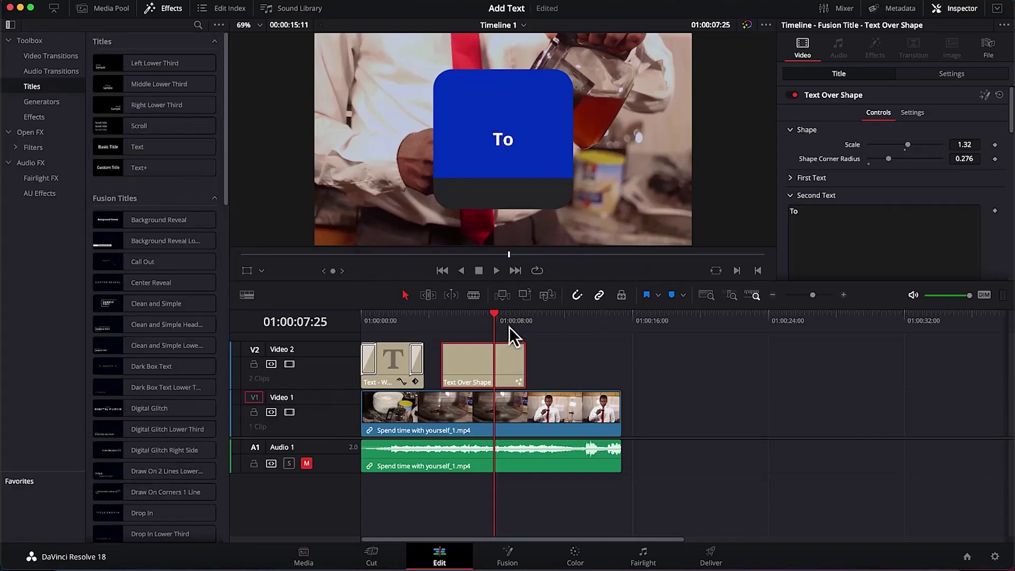